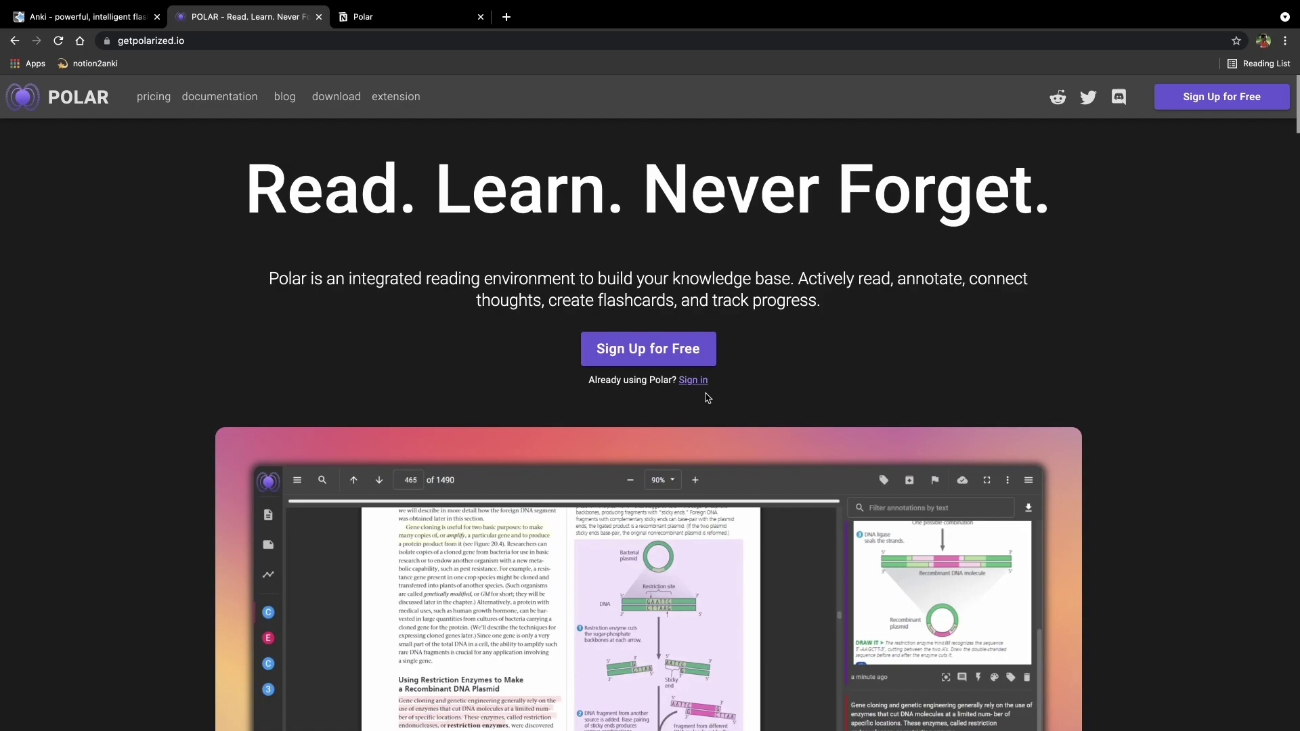
Look through the Polar homepage's feature sections on AI flashcards, document organization, Anki sync, reading statistics and light or dark mode
scroll(702, 424, down, 1)
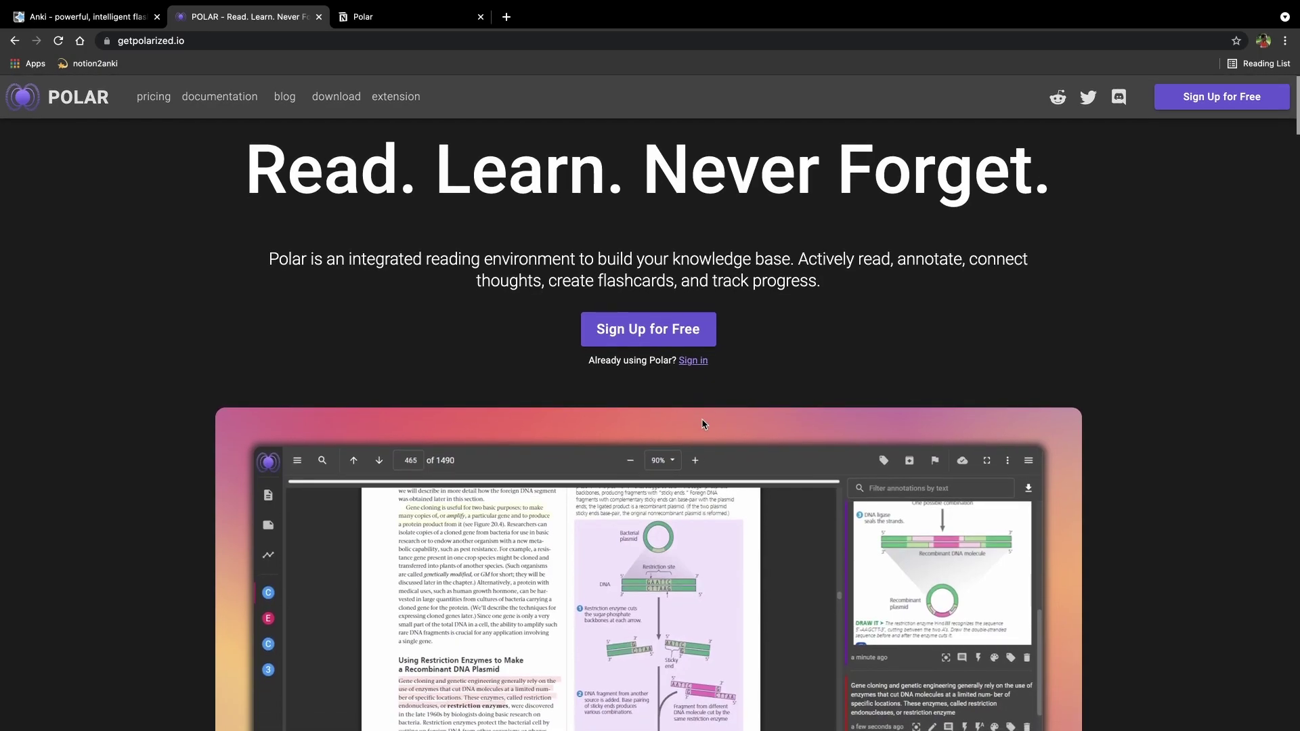
scroll(702, 425, down, 2)
scroll(702, 422, down, 10)
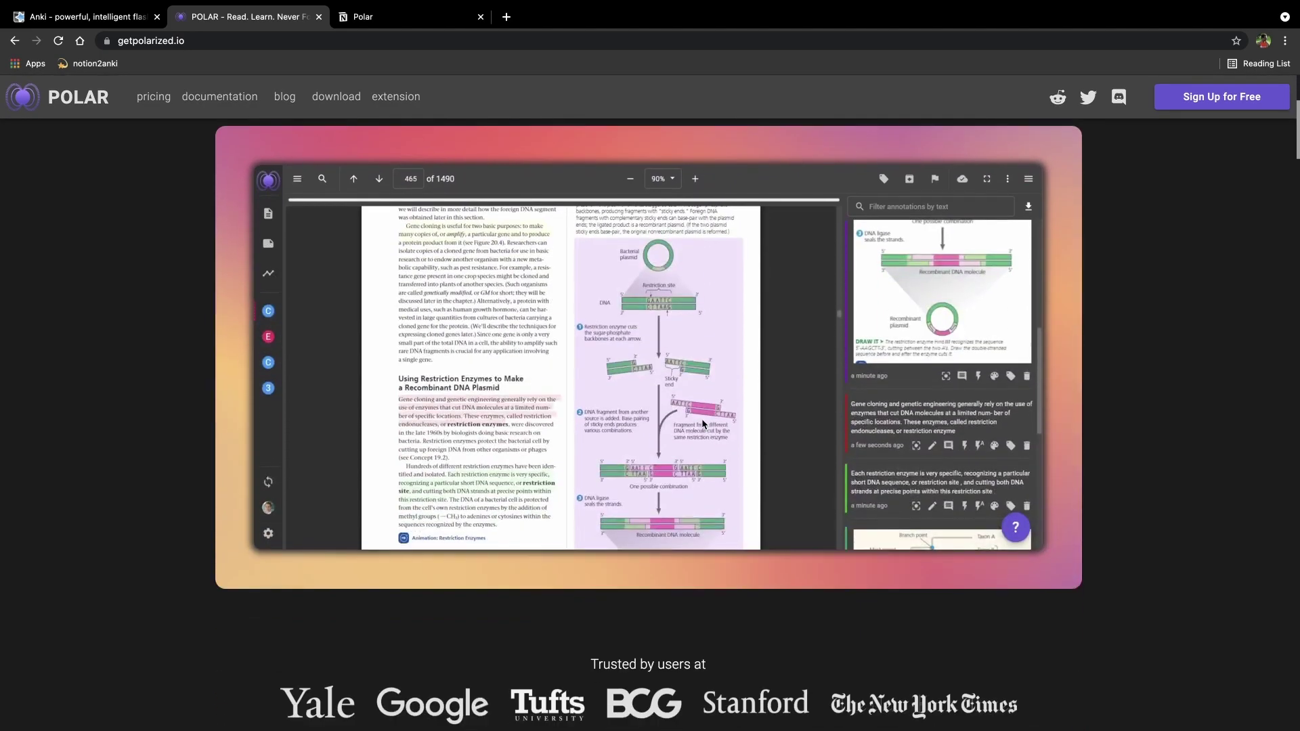
scroll(703, 420, down, 10)
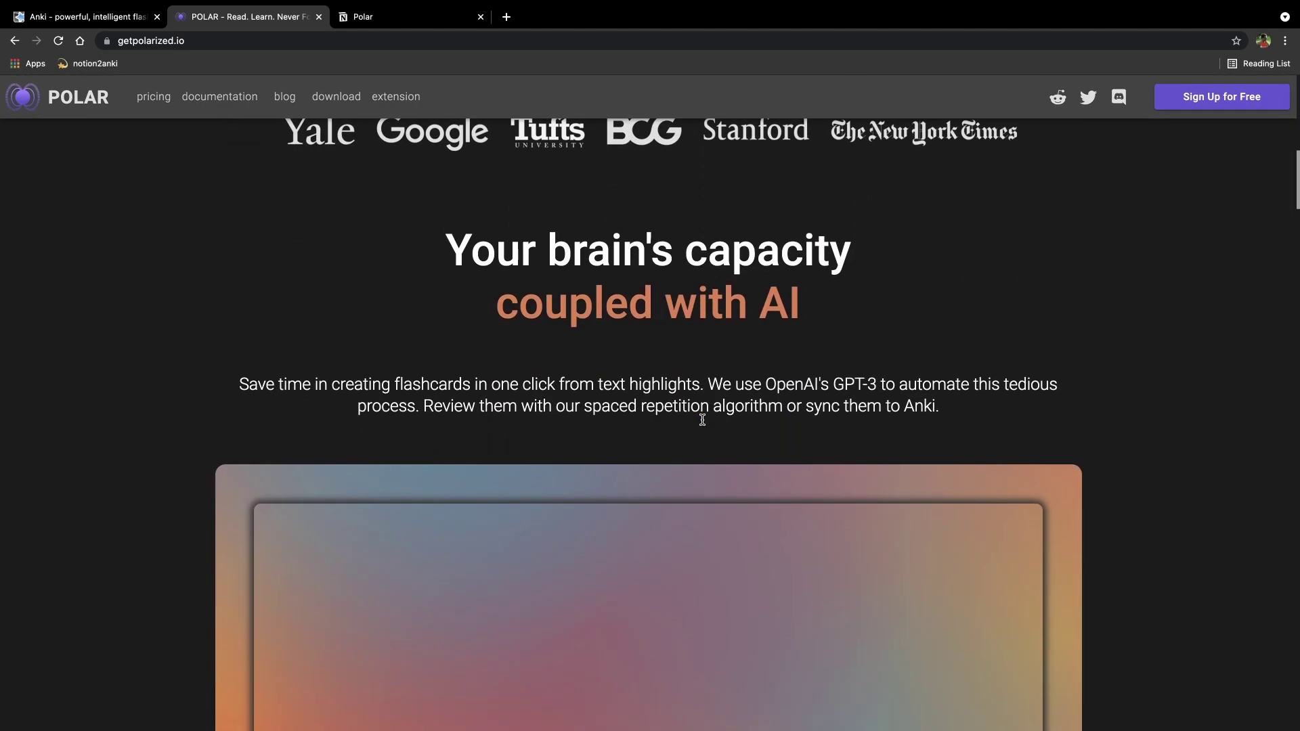
scroll(702, 420, down, 5)
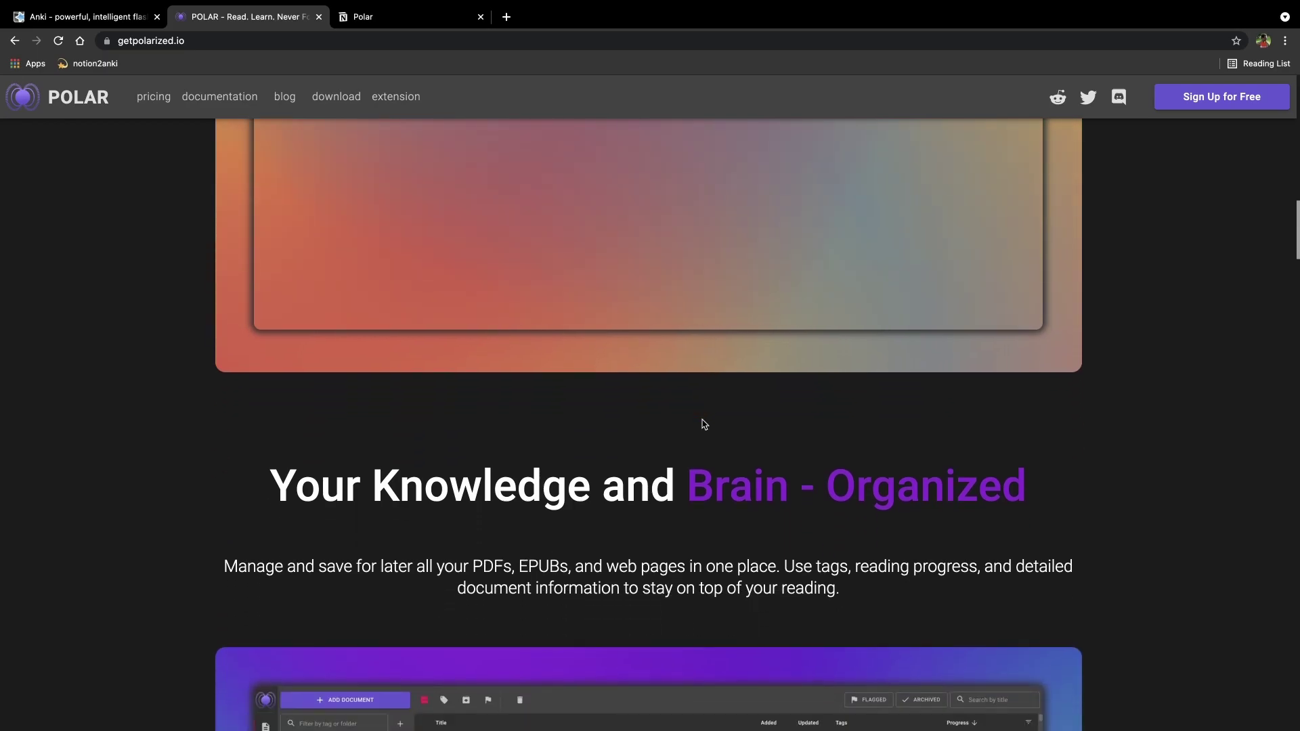
scroll(702, 423, down, 7)
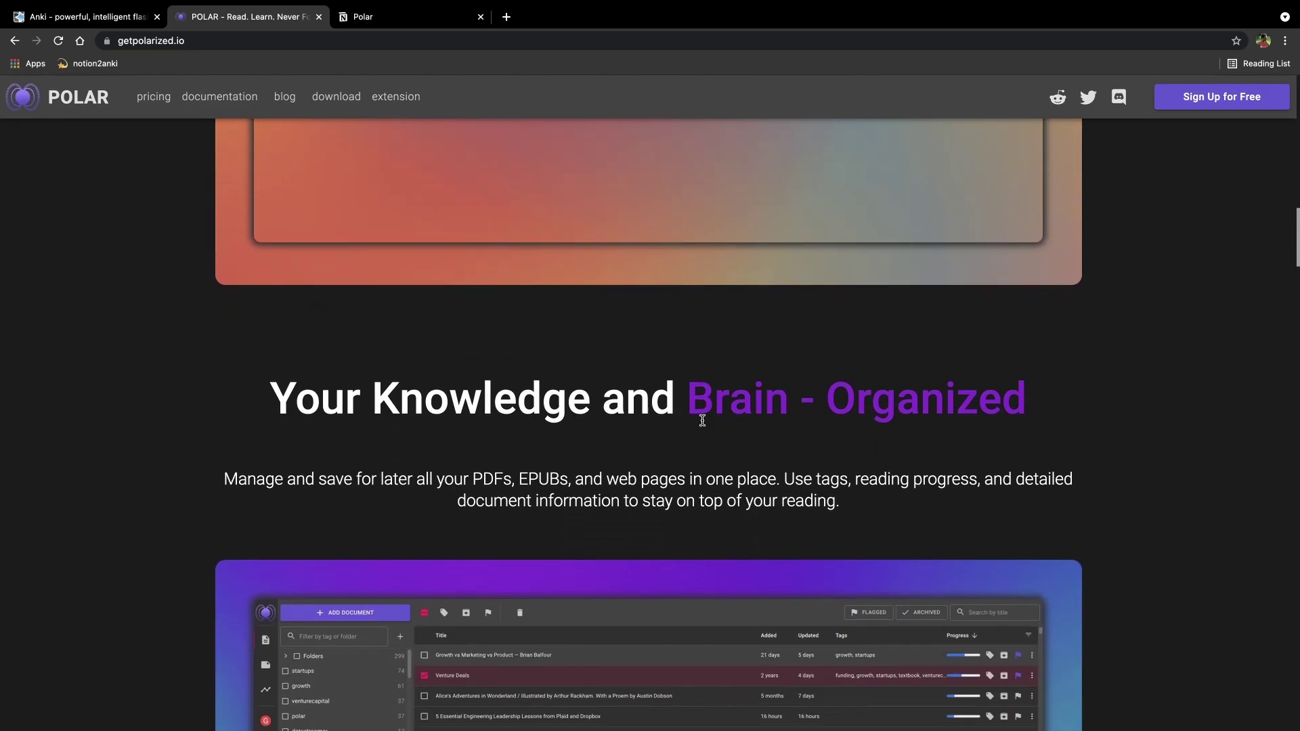
scroll(702, 420, down, 15)
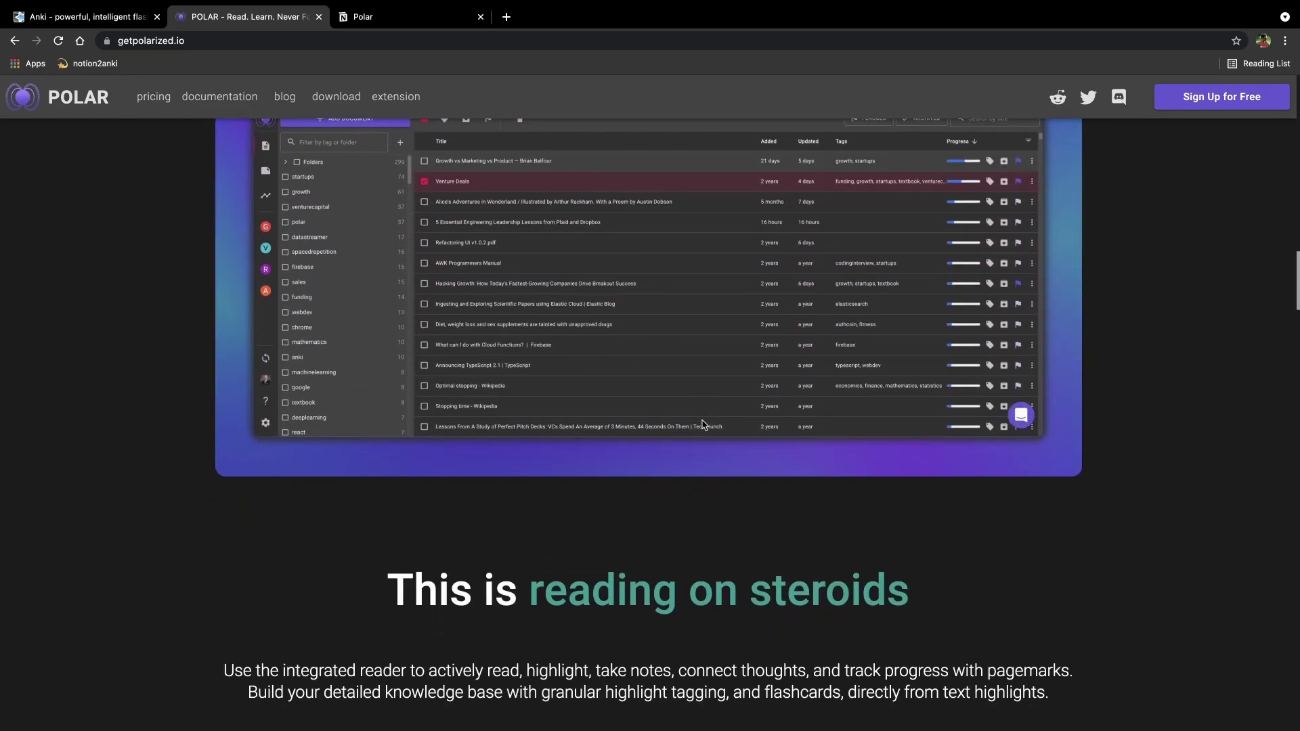
scroll(701, 423, down, 8)
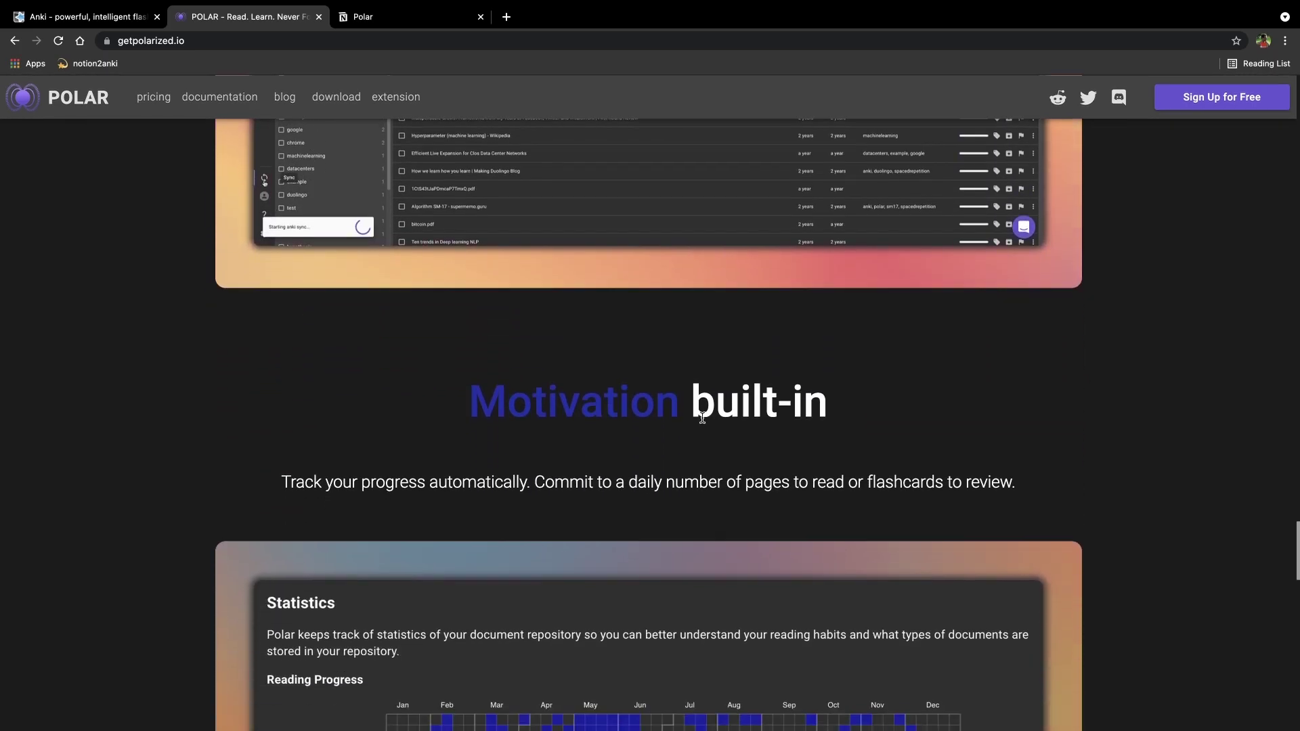
scroll(704, 421, down, 8)
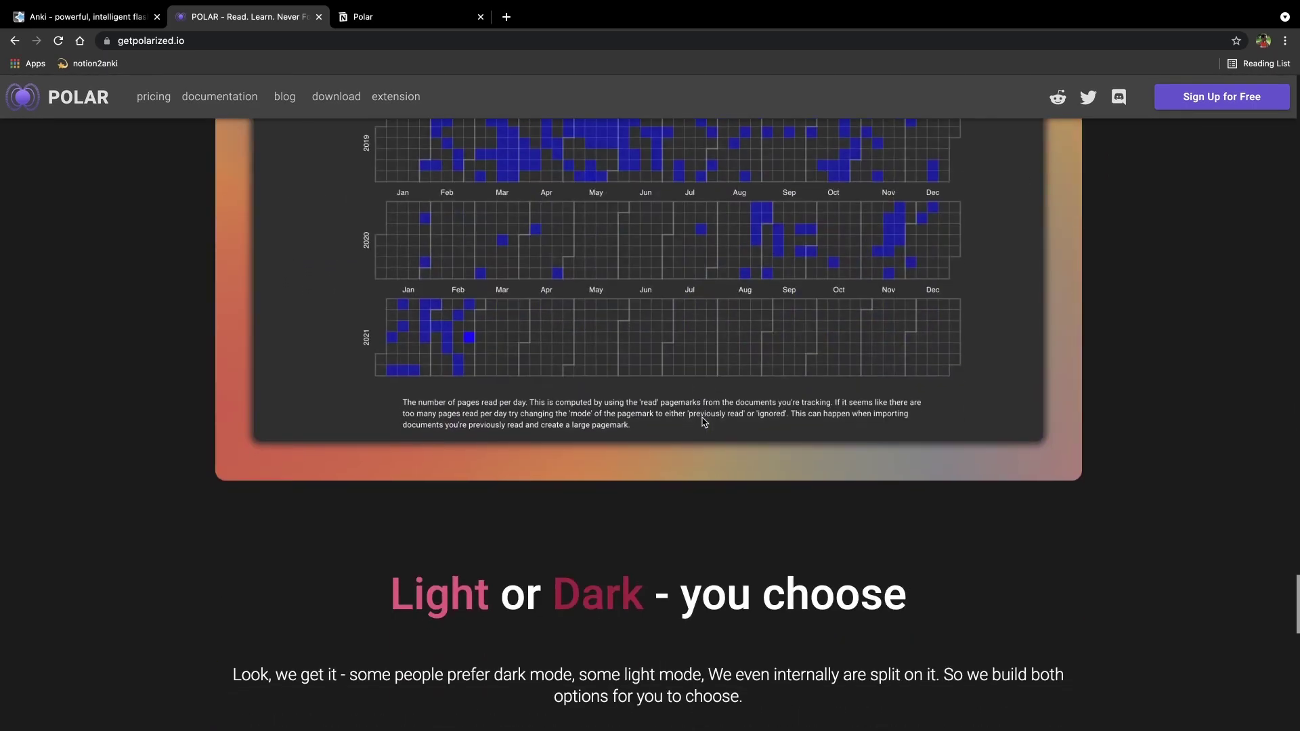
scroll(703, 420, down, 2)
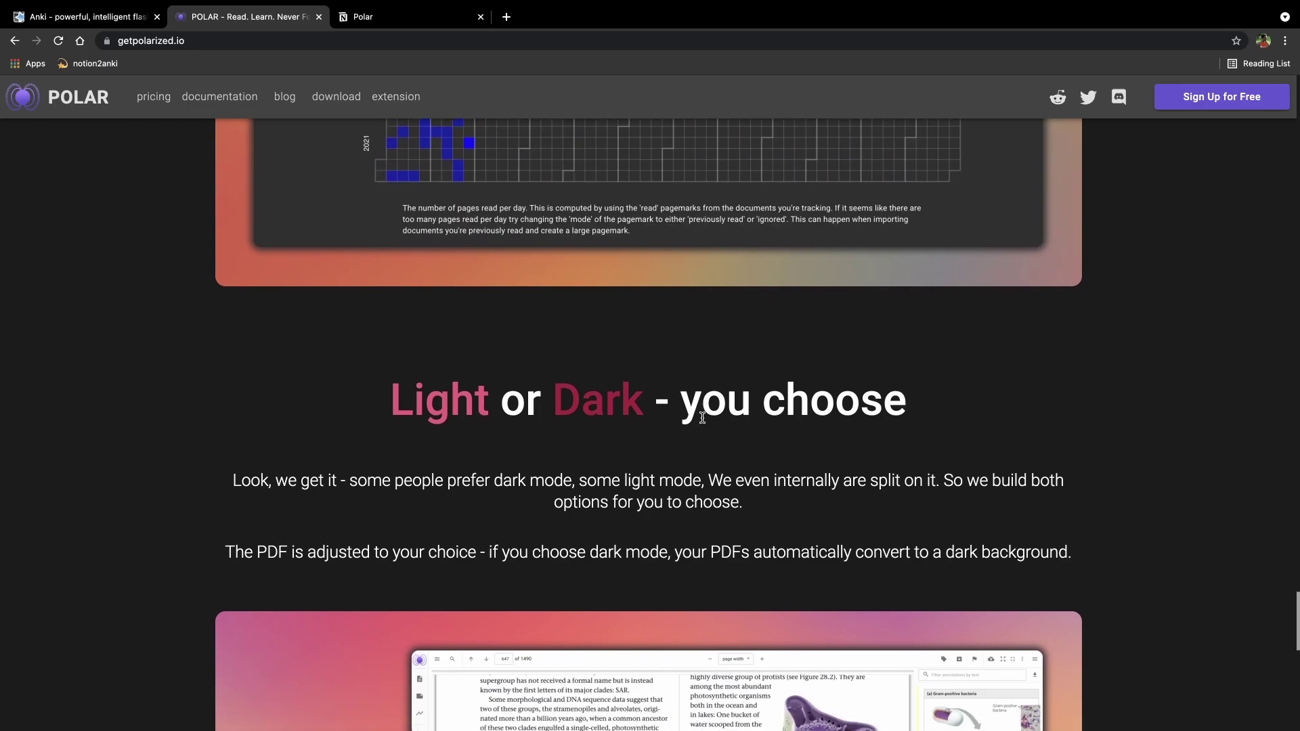
scroll(702, 418, down, 18)
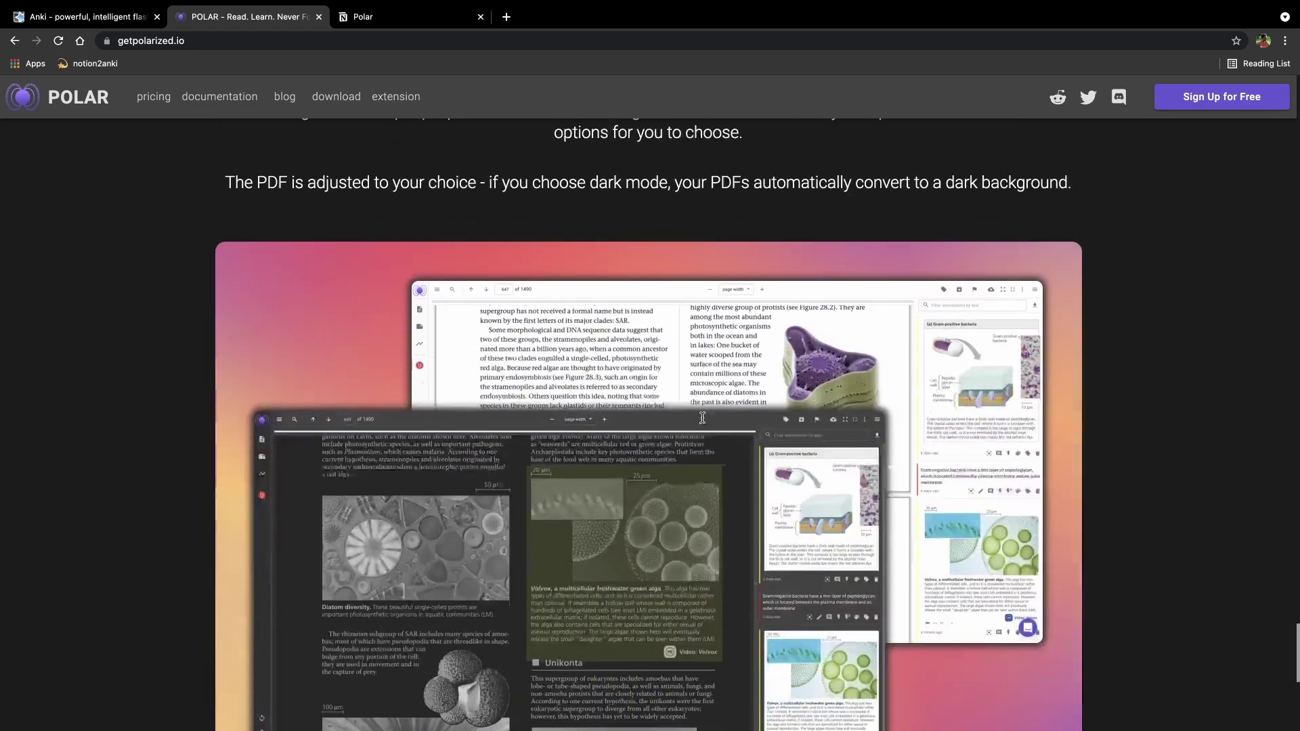
scroll(702, 418, up, 10)
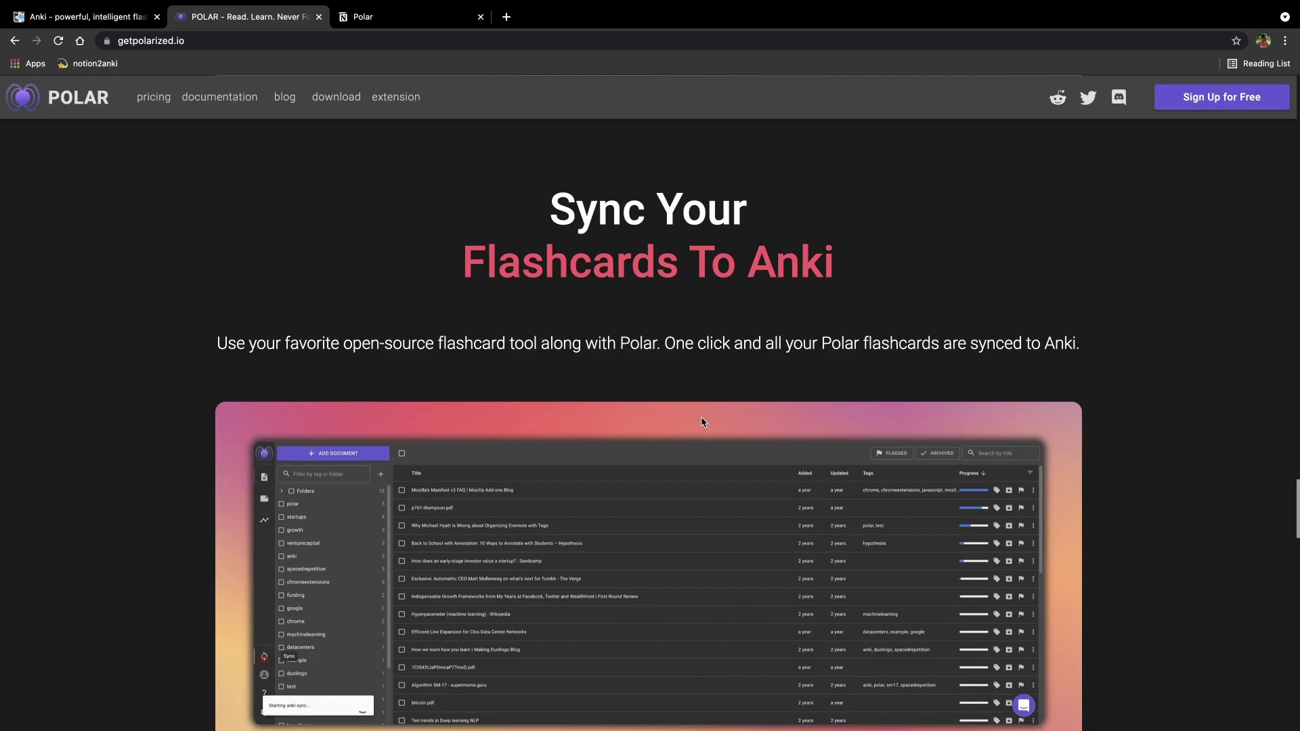
scroll(701, 420, down, 2)
scroll(702, 420, down, 8)
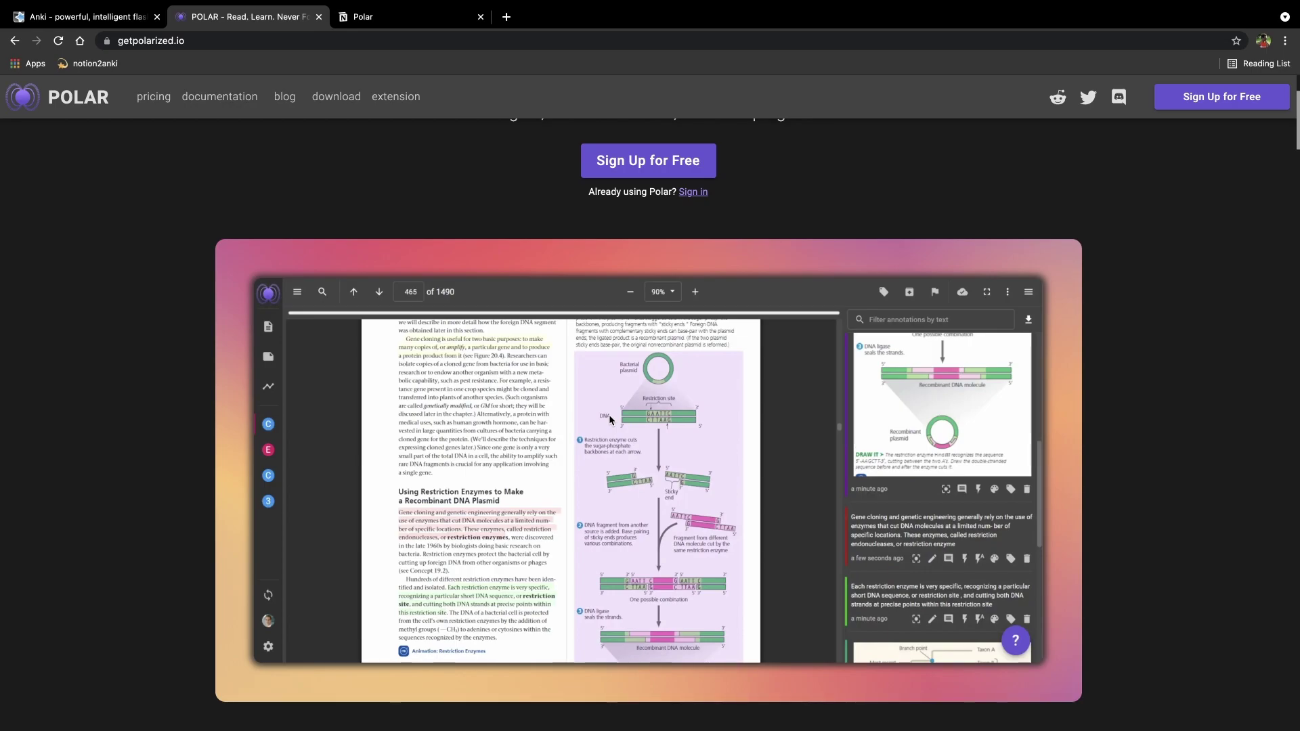
scroll(609, 420, down, 1)
scroll(609, 420, down, 1)
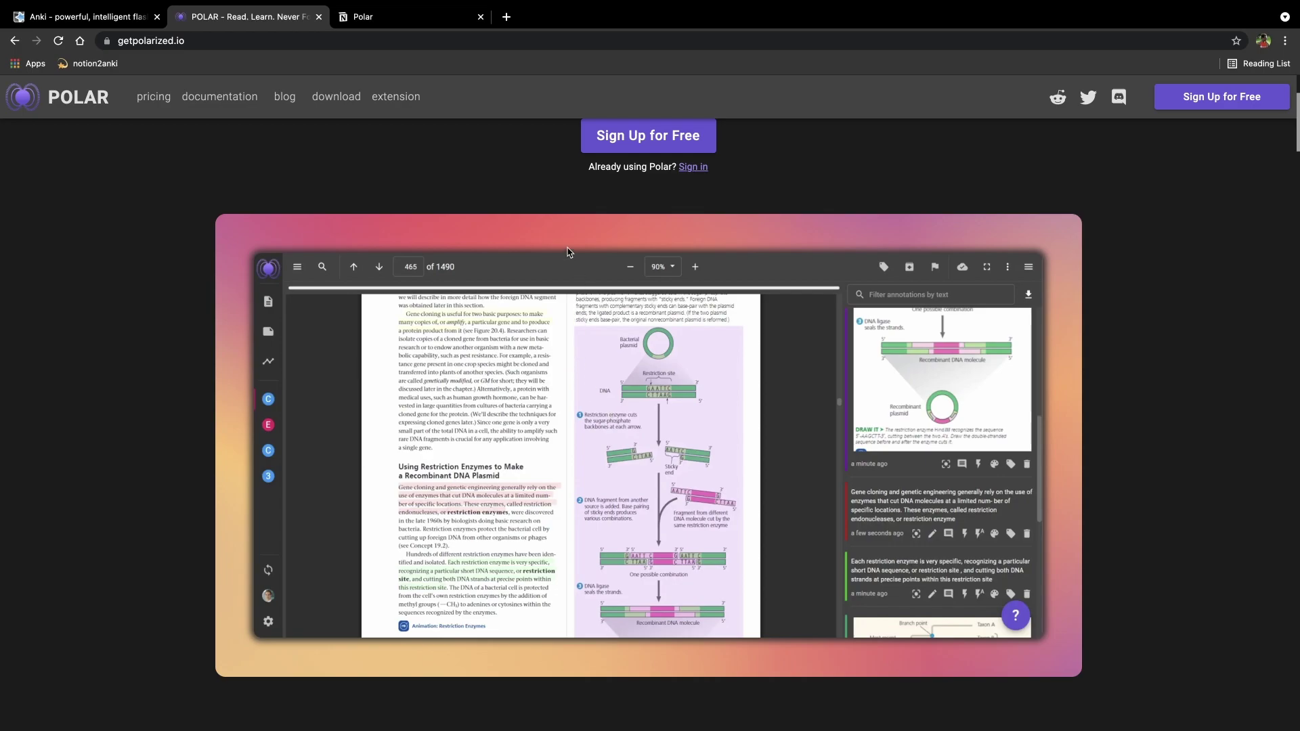
Download Anki 2.1.44 for Mac OS X 10.13.4+ from the Anki website and open the downloaded disk image
key(ctrl+shift+Tab)
click(654, 220)
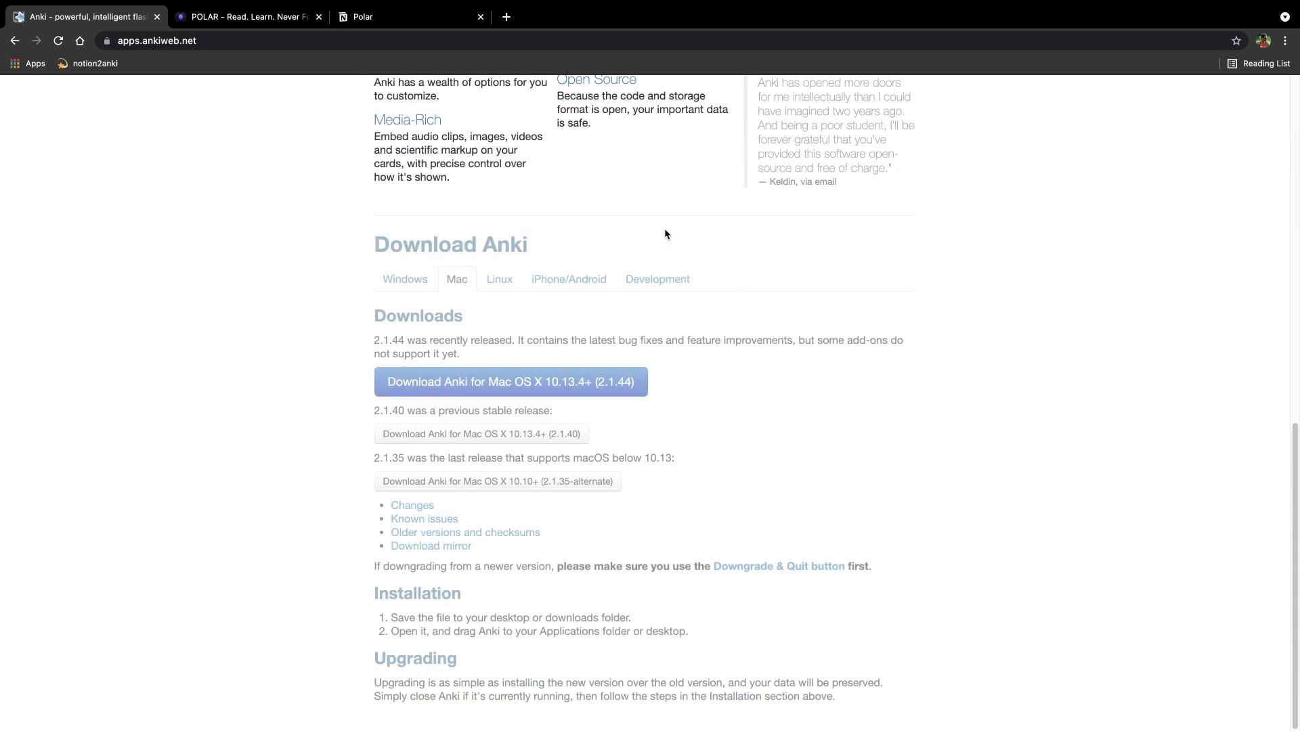
click(561, 381)
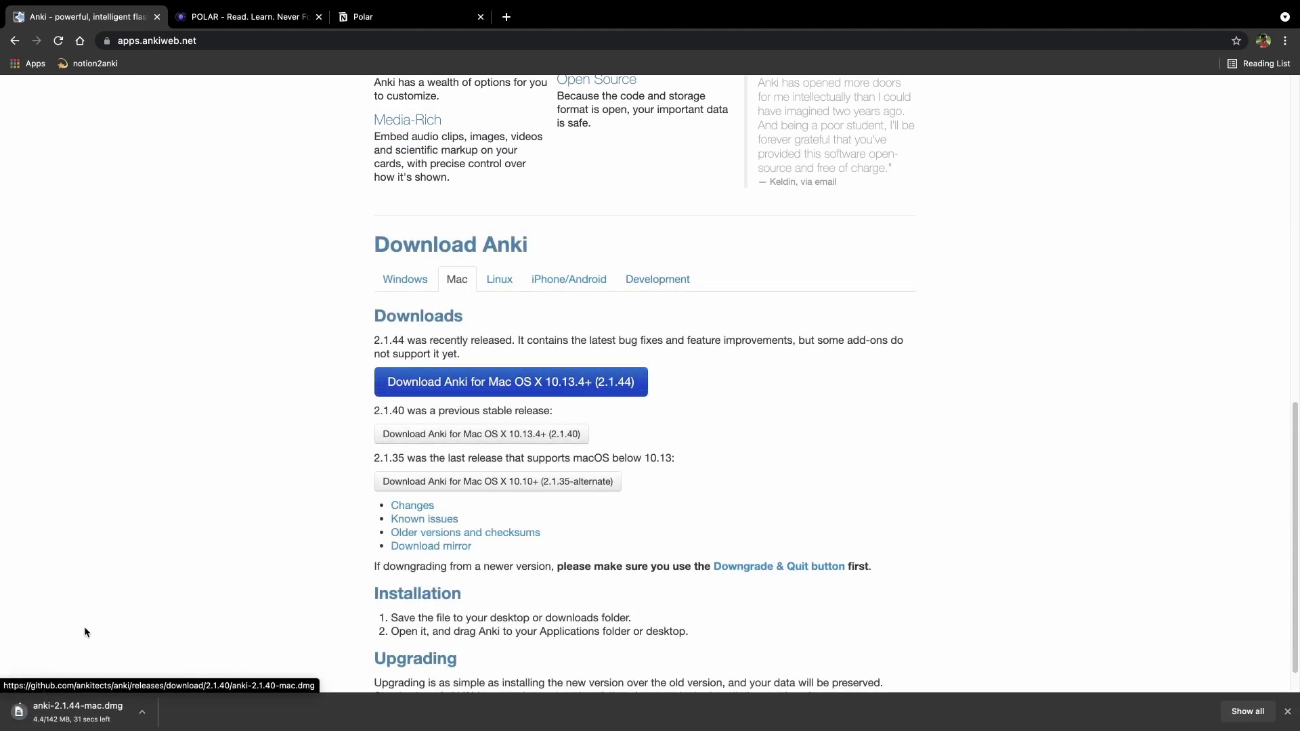
click(68, 718)
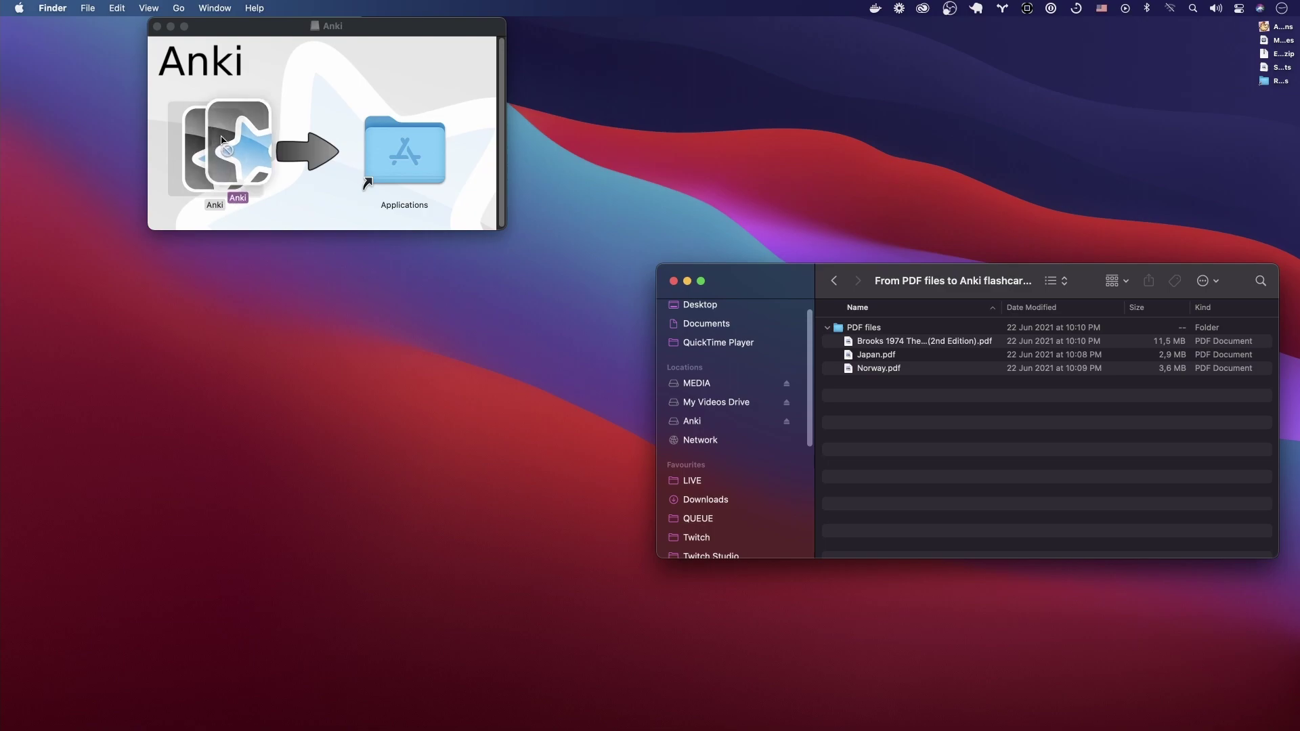
Install Anki by copying it into the Applications folder, and eject its disk image
drag(216, 149, 396, 130)
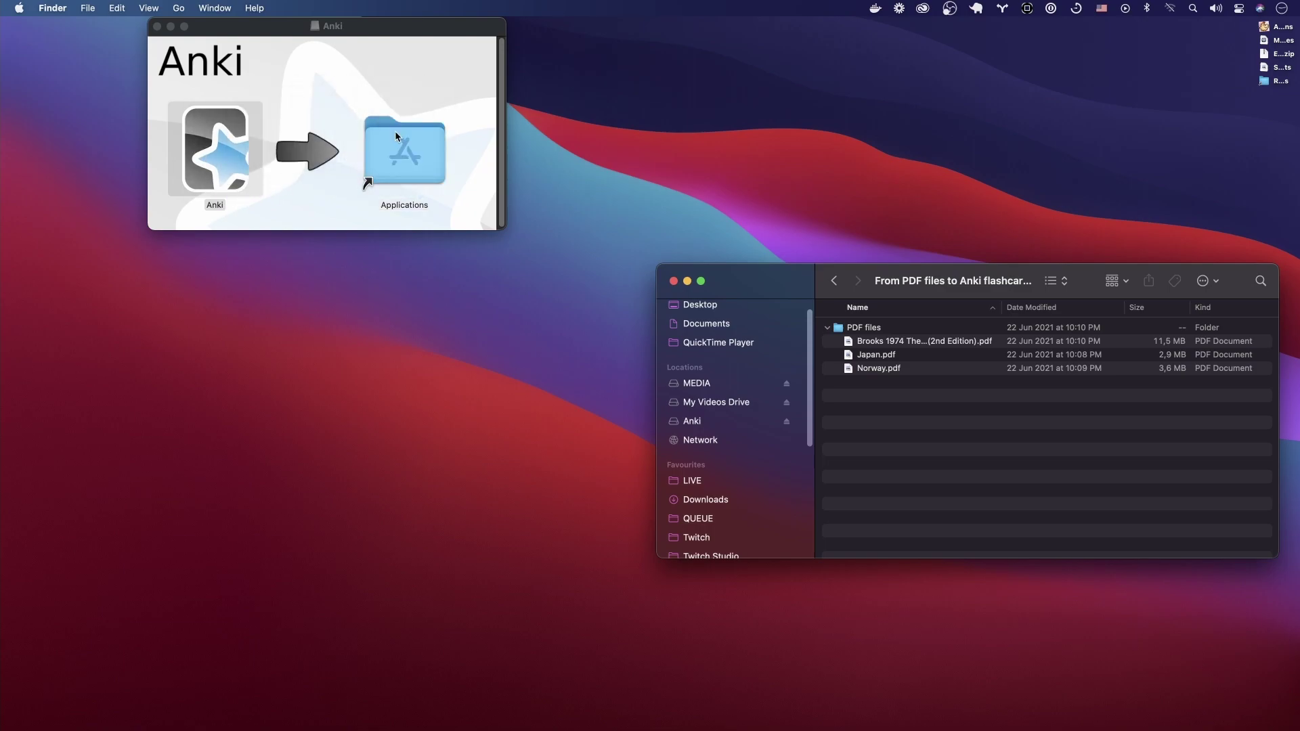
click(158, 26)
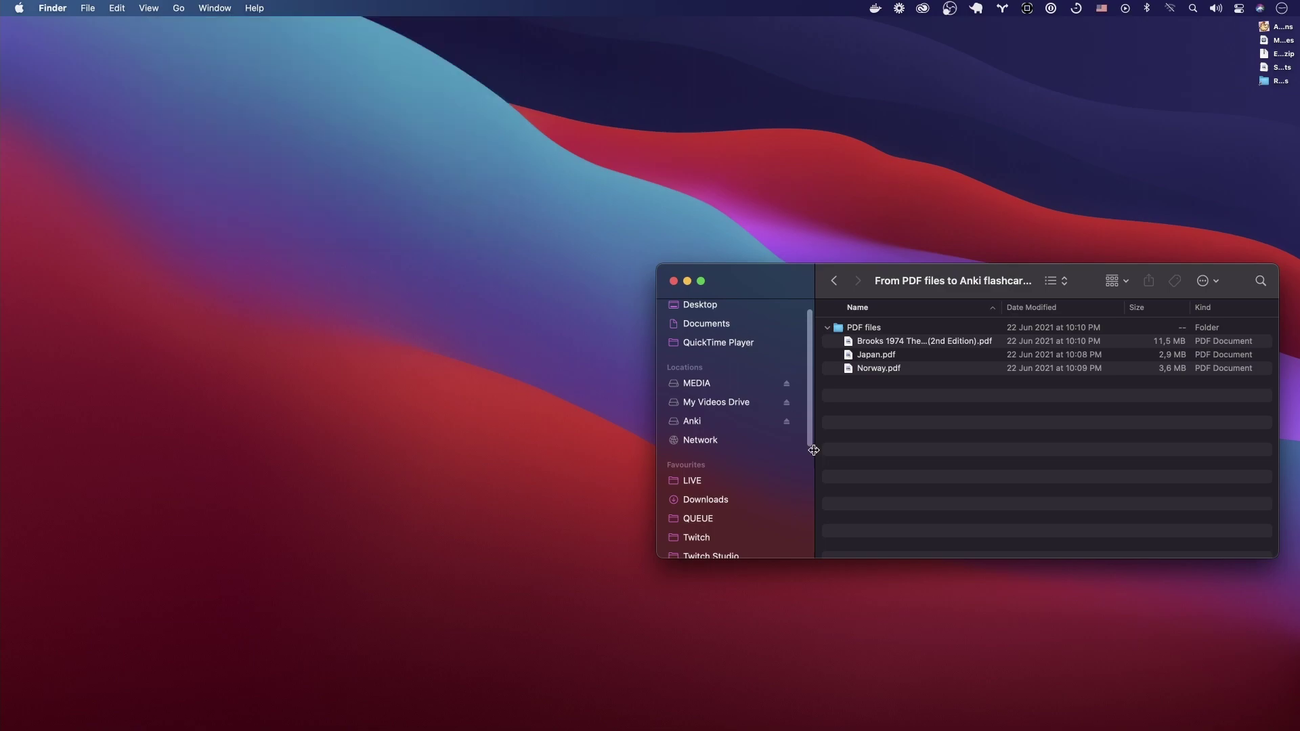
click(787, 422)
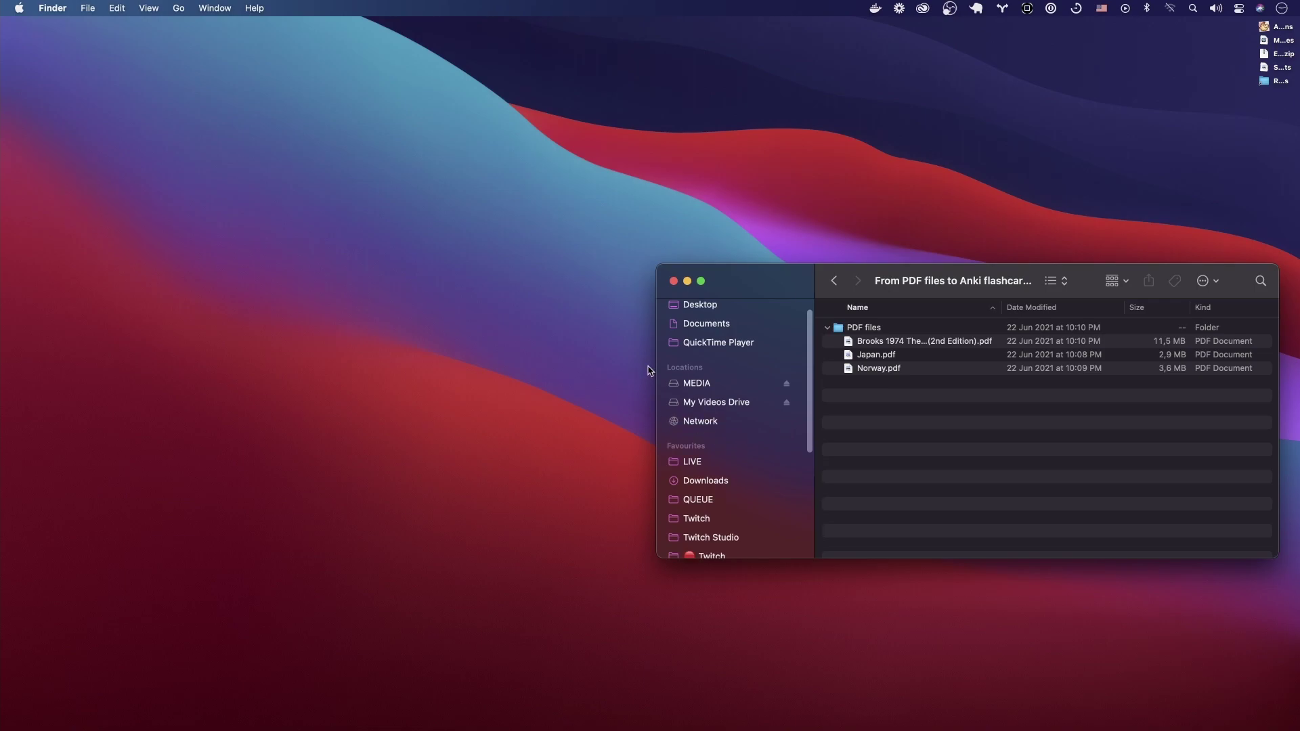
Launch Anki, allow the downloaded app to open, and accept English (United States) as the interface language
key(super+space)
text(anki)
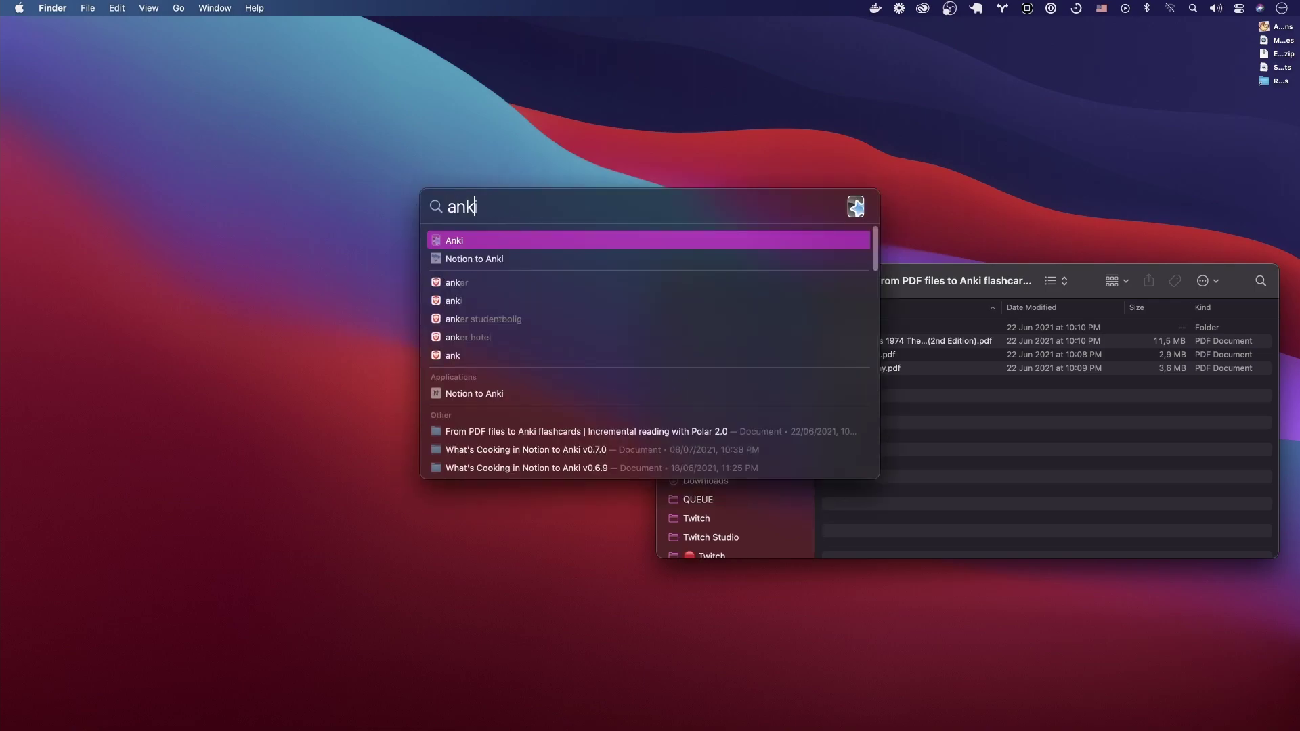
key(Return)
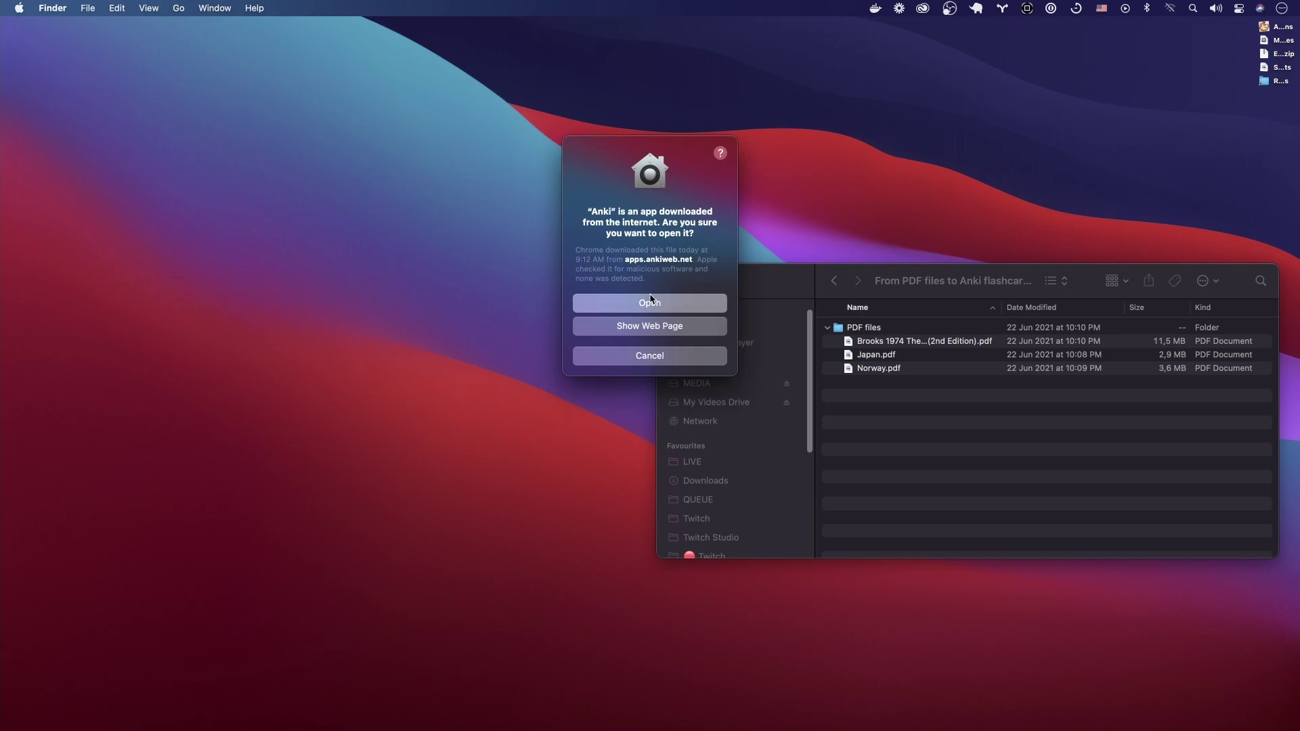
click(650, 298)
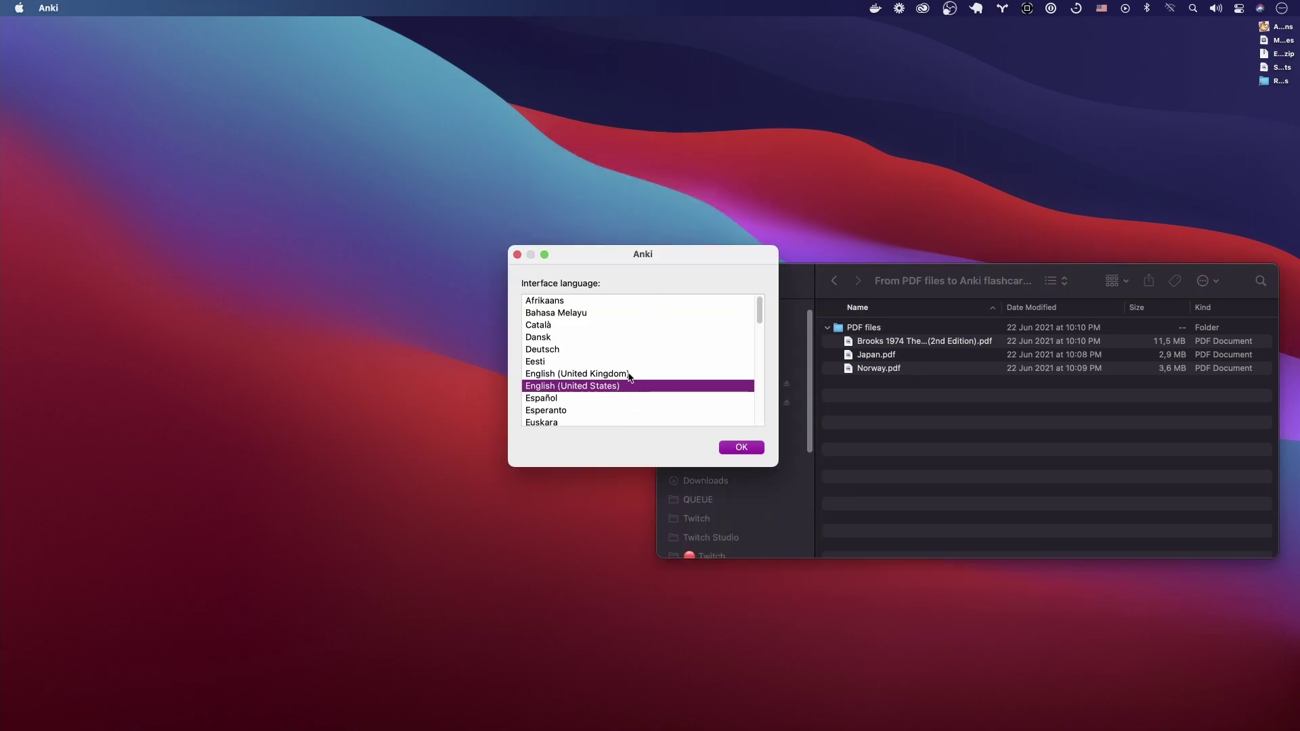
click(741, 447)
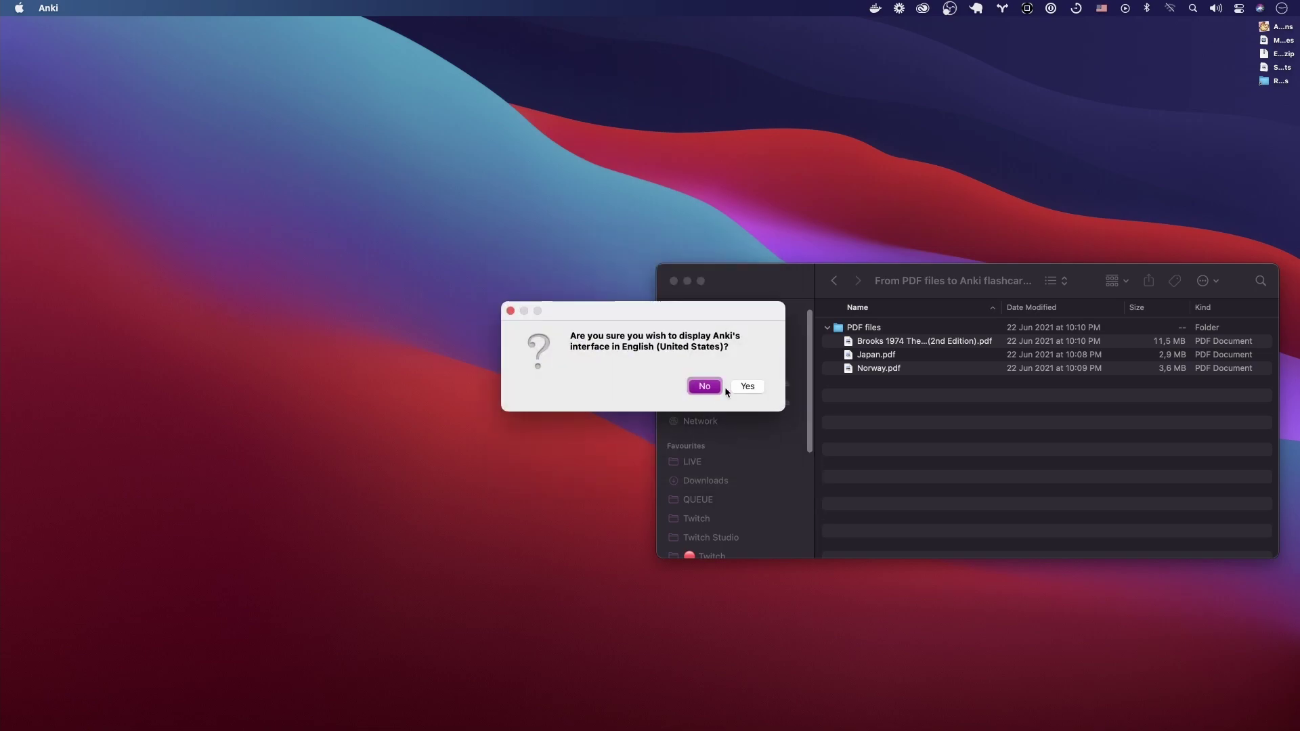
click(746, 385)
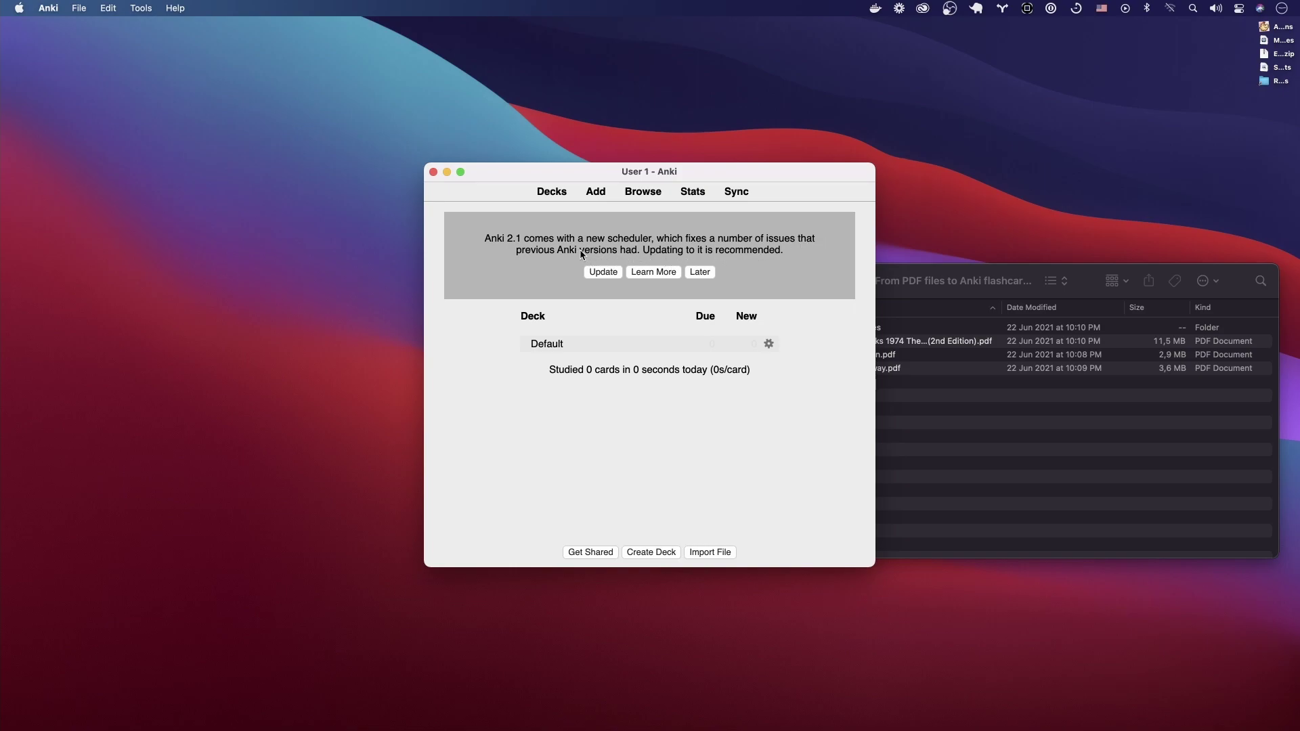
Update Anki to the new scheduler, answering Yes to the question about using AnkiDroid <= 2.14
click(599, 273)
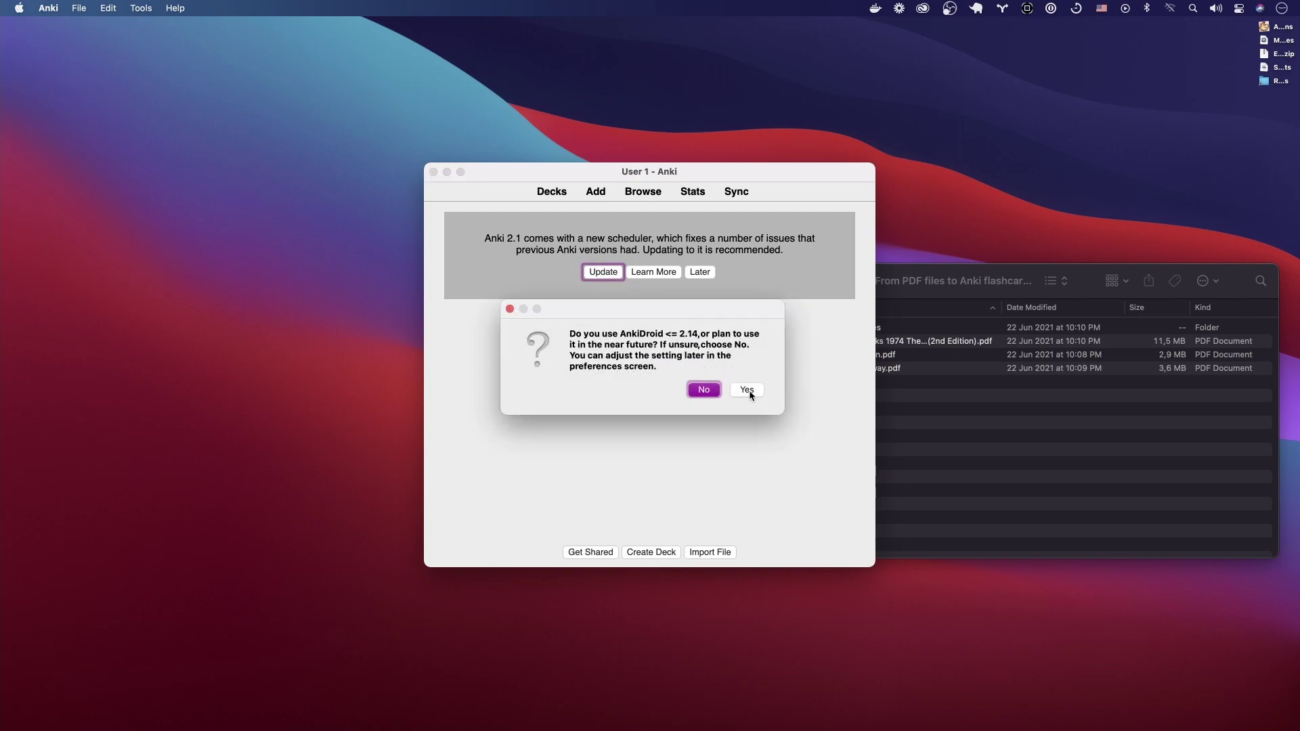
click(748, 391)
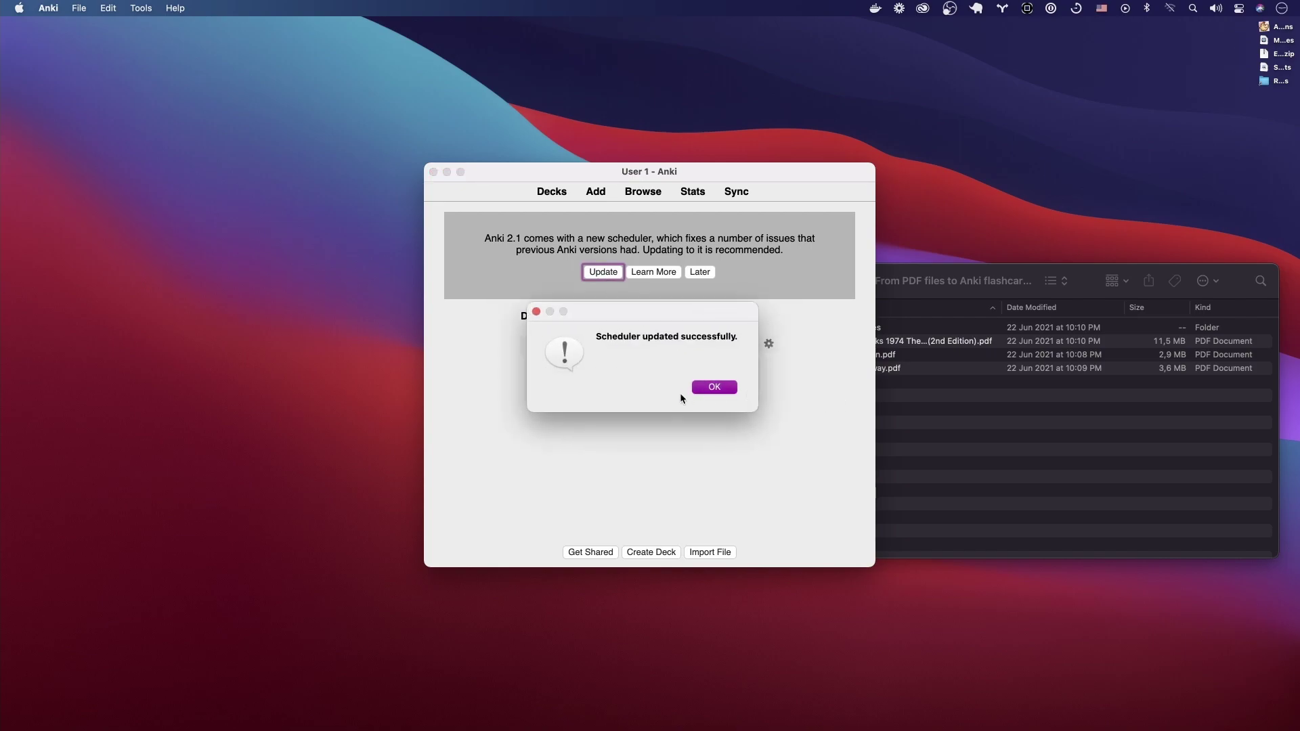
click(704, 389)
Resize the Anki window to fill the left half of the screen and bring the Finder window forward
key(super+space)
text(anki)
key(ctrl+alt+space)
drag(571, 334, 646, 454)
click(1074, 533)
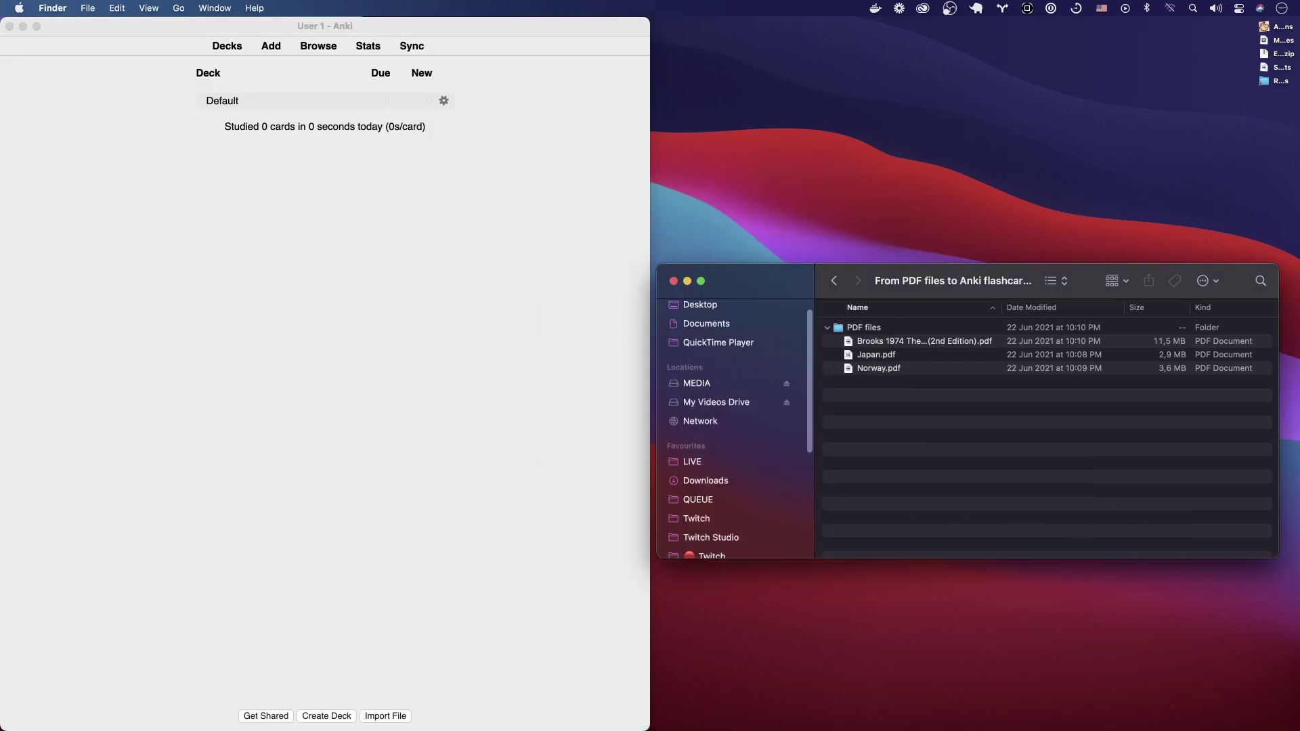
Go back to the Polar website in the browser and download the macOS version of Polar
key(ctrl+Right)
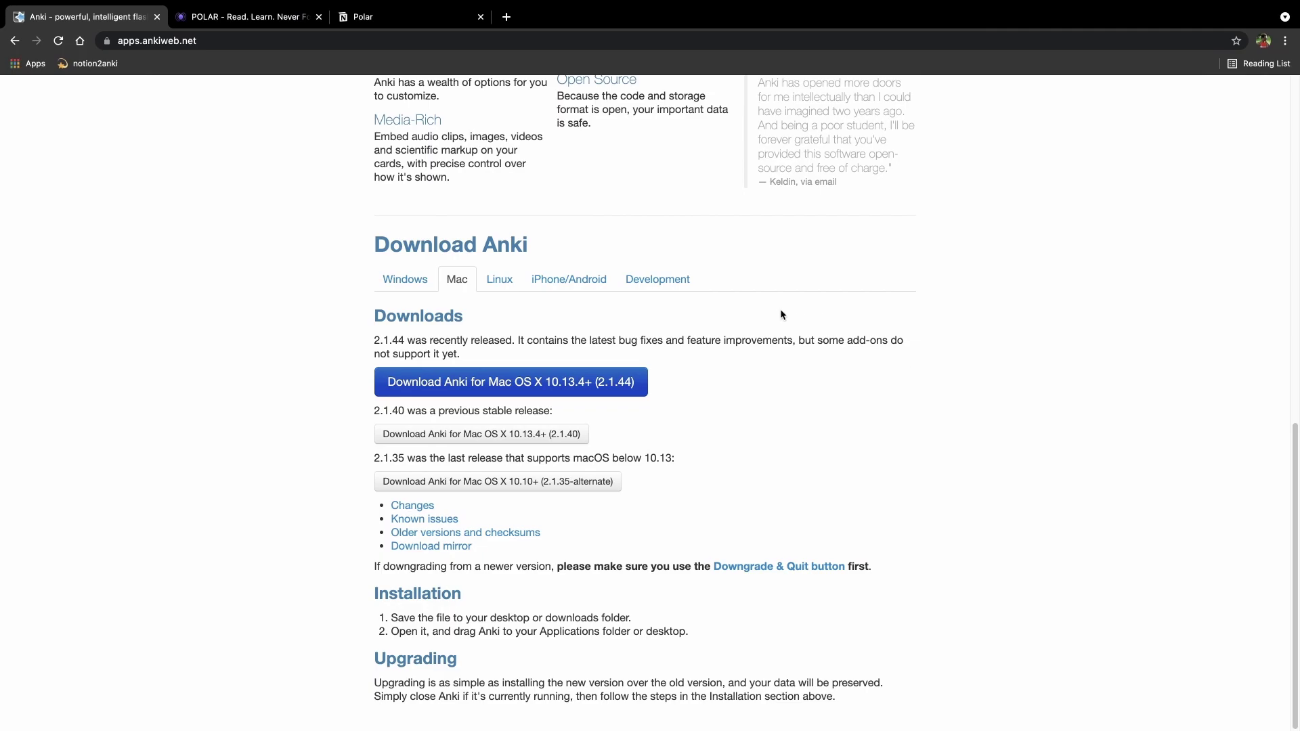
key(ctrl+Tab)
scroll(704, 207, up, 3)
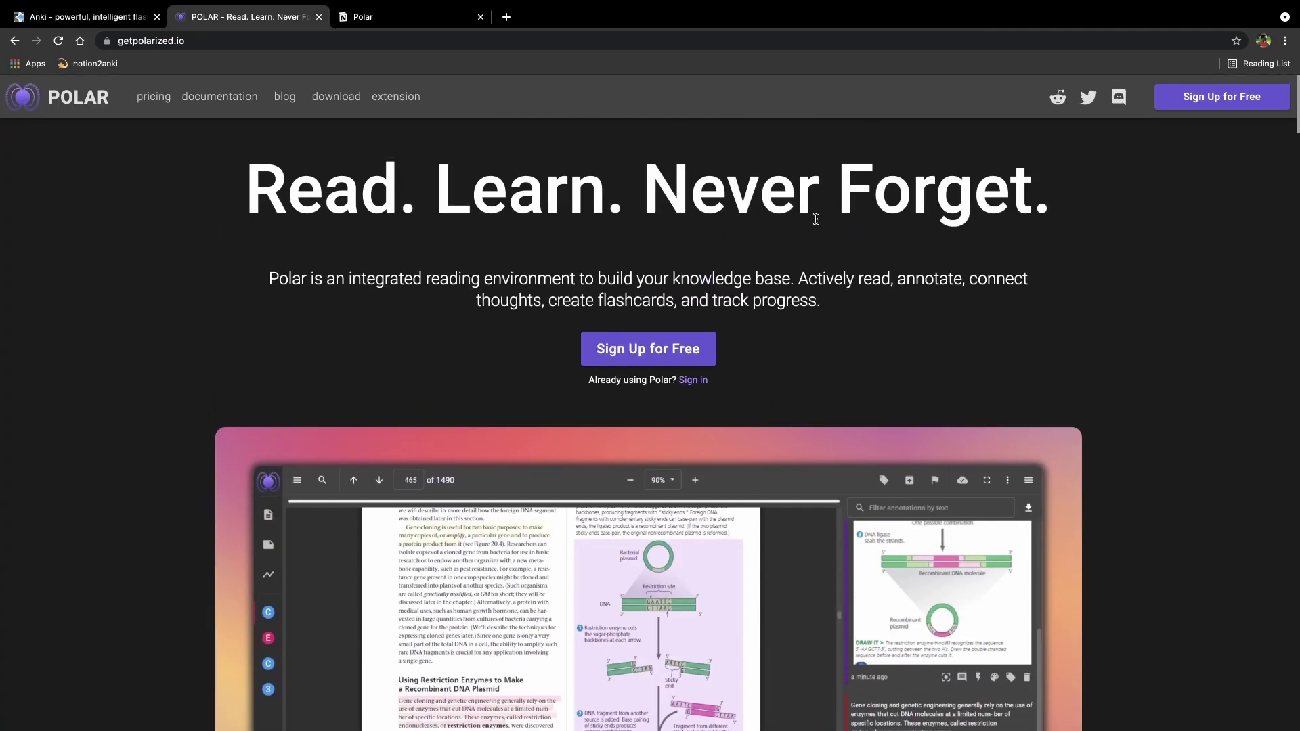
scroll(816, 219, down, 8)
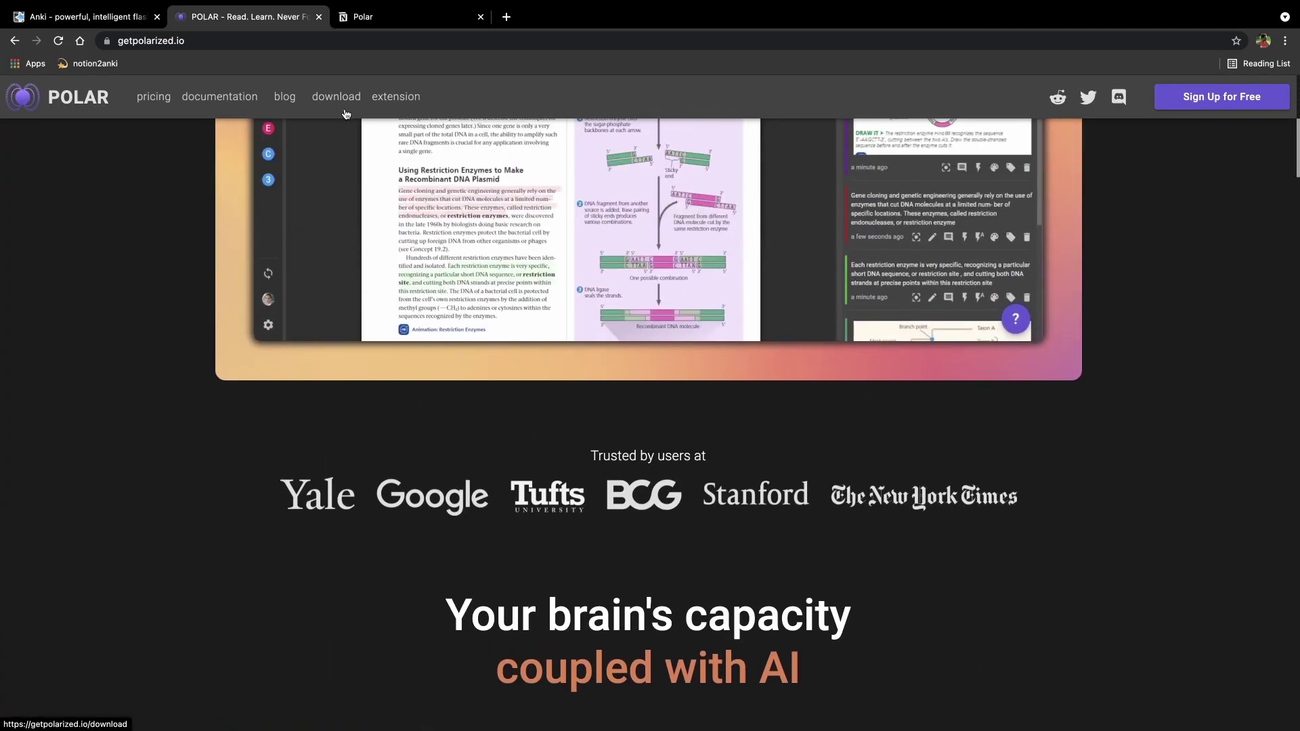
click(337, 100)
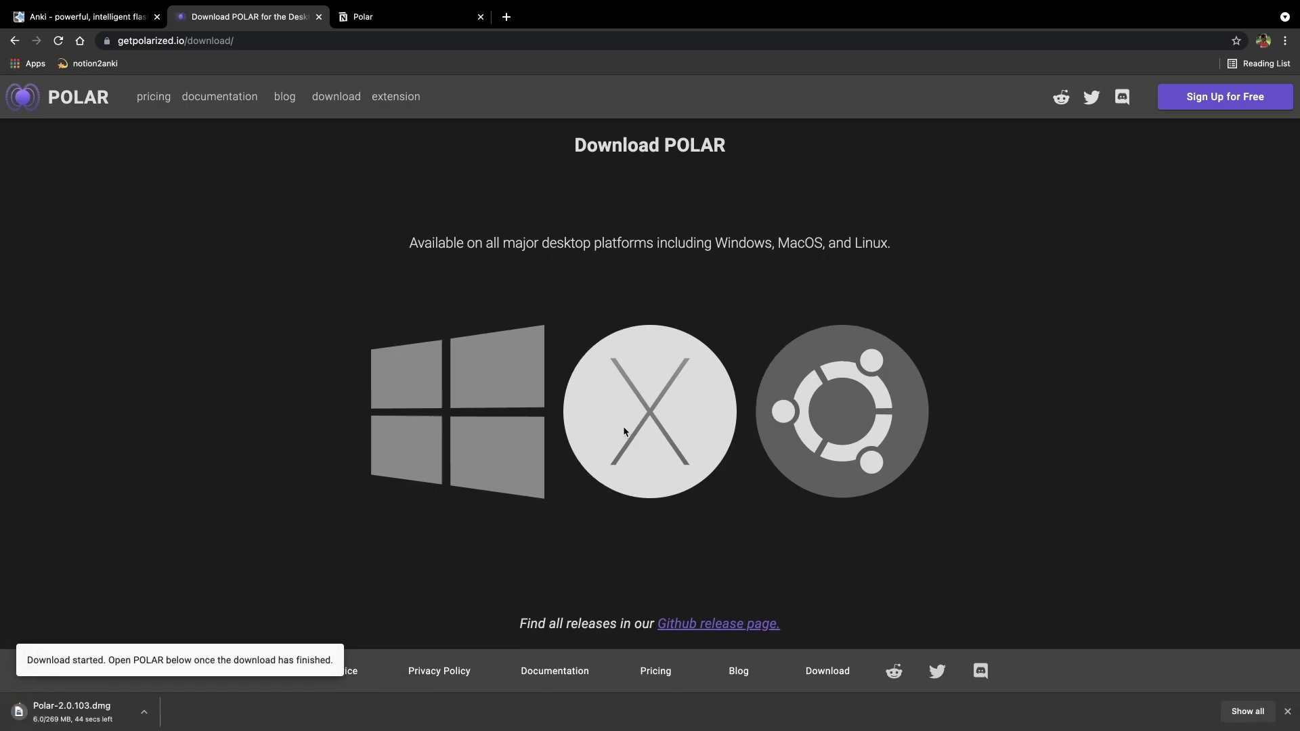
Open the Polar-2.0.103.dmg download, install Polar into Applications, and eject its disk image
click(68, 711)
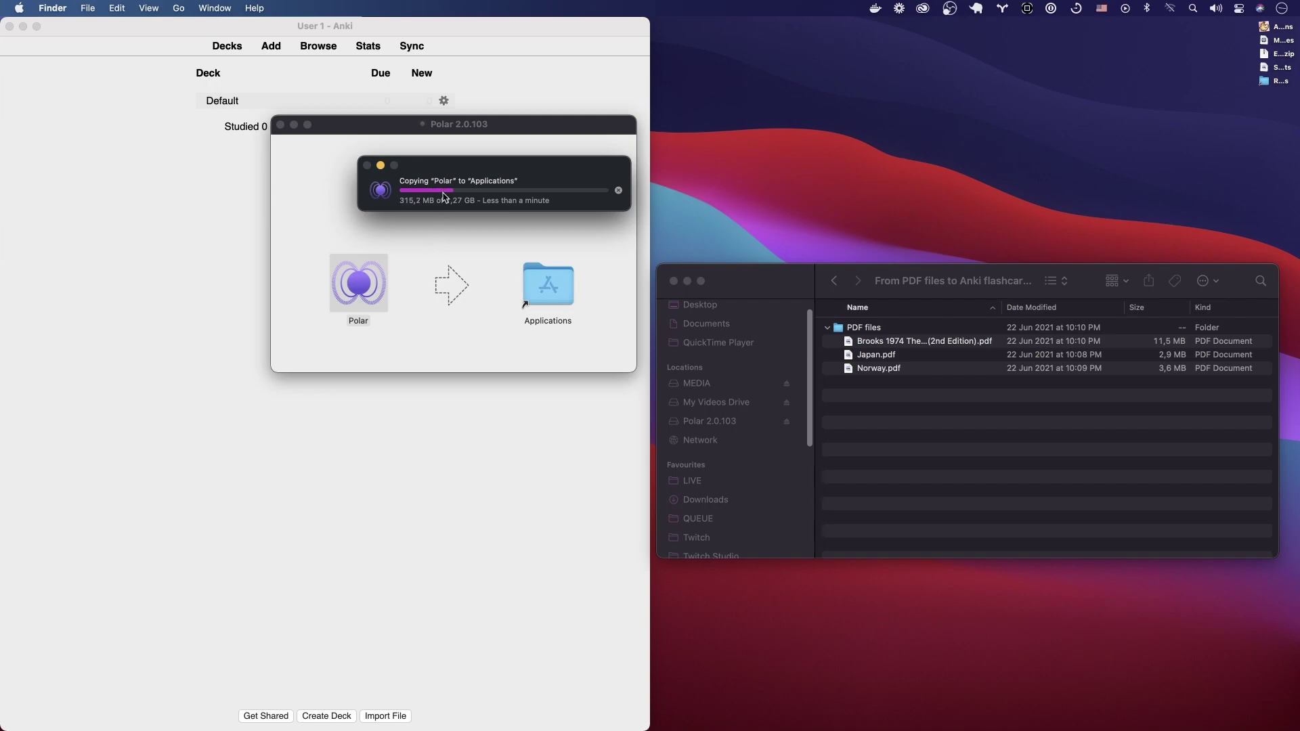
click(281, 127)
click(787, 422)
Launch the newly installed Polar application
key(super+space)
text(pol)
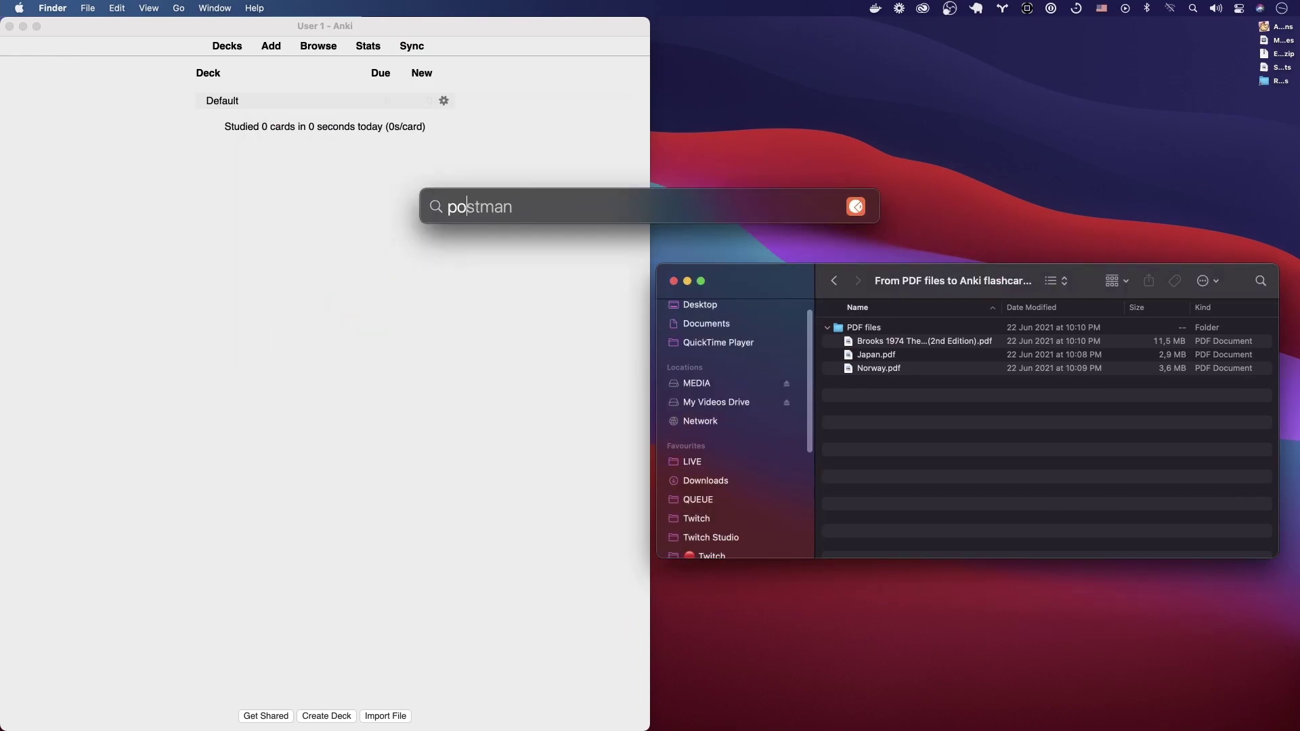
key(Return)
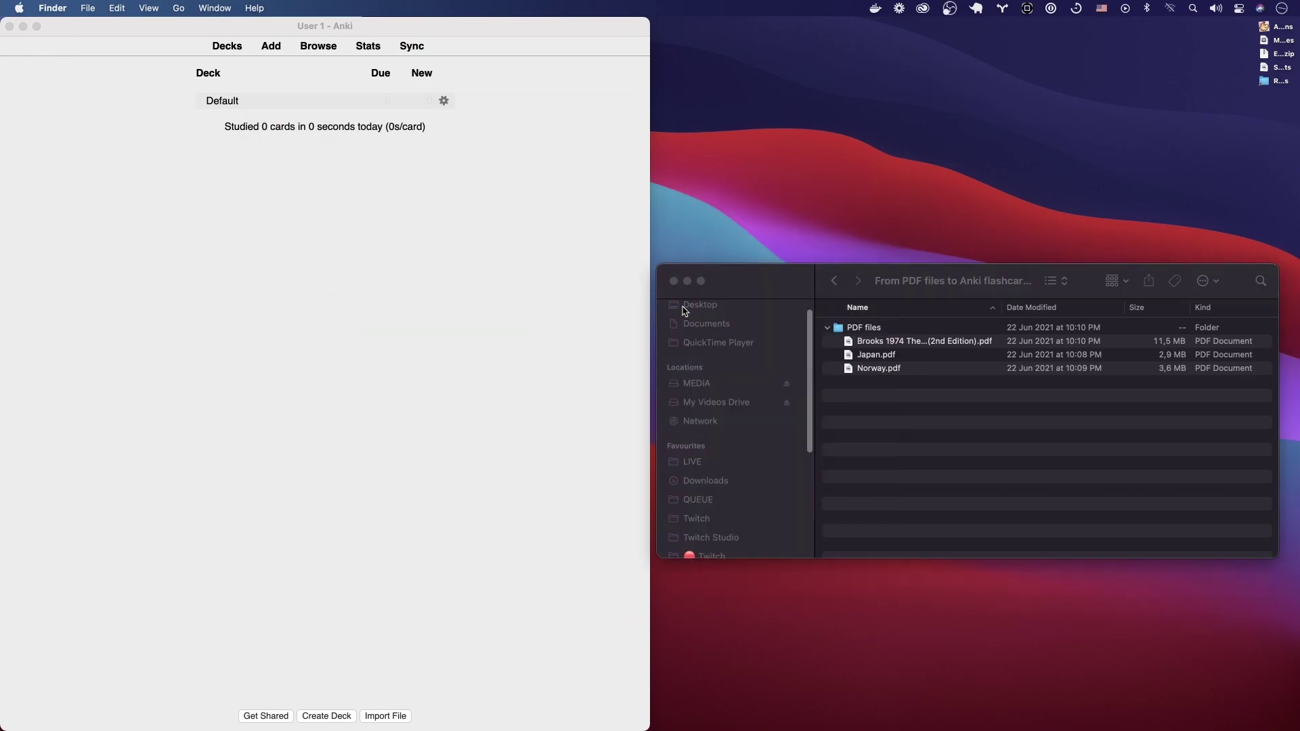
Use Divvy to resize the Polar window so it fills the right half of the screen
key(super+space)
text(divvy)
key(Return)
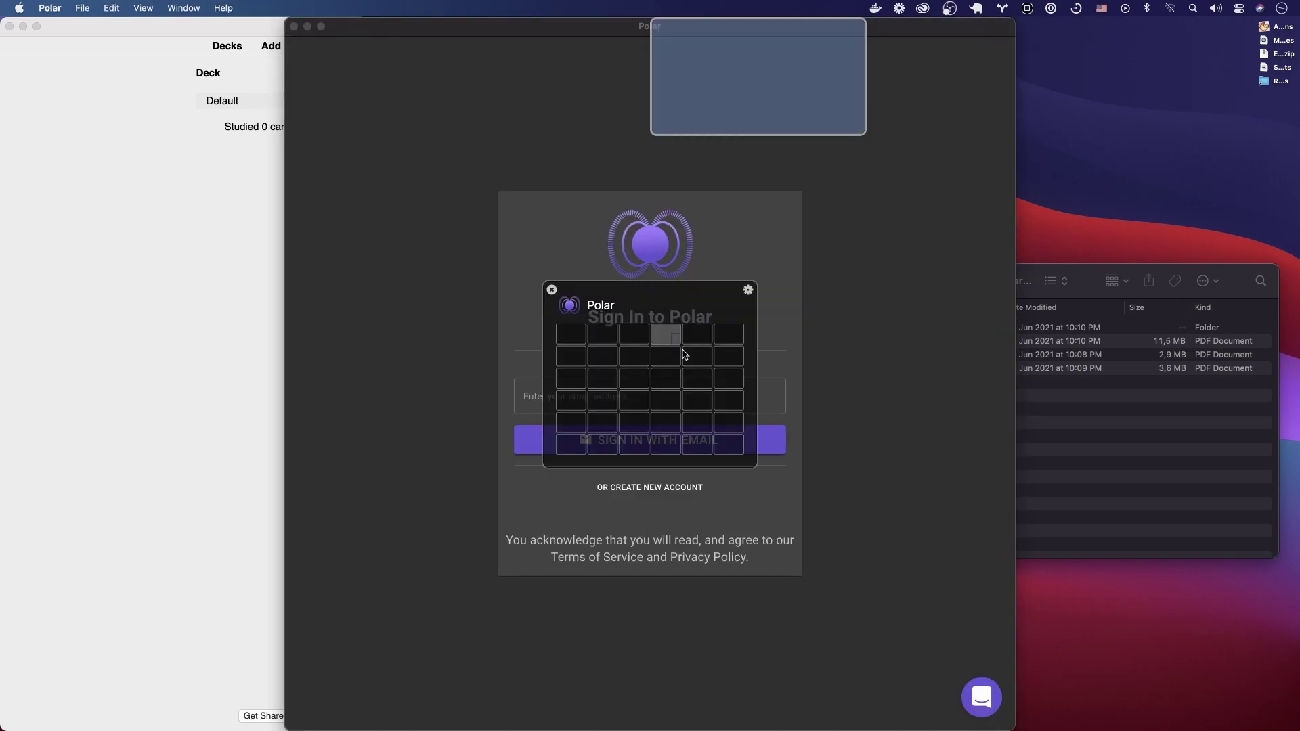
drag(666, 334, 729, 445)
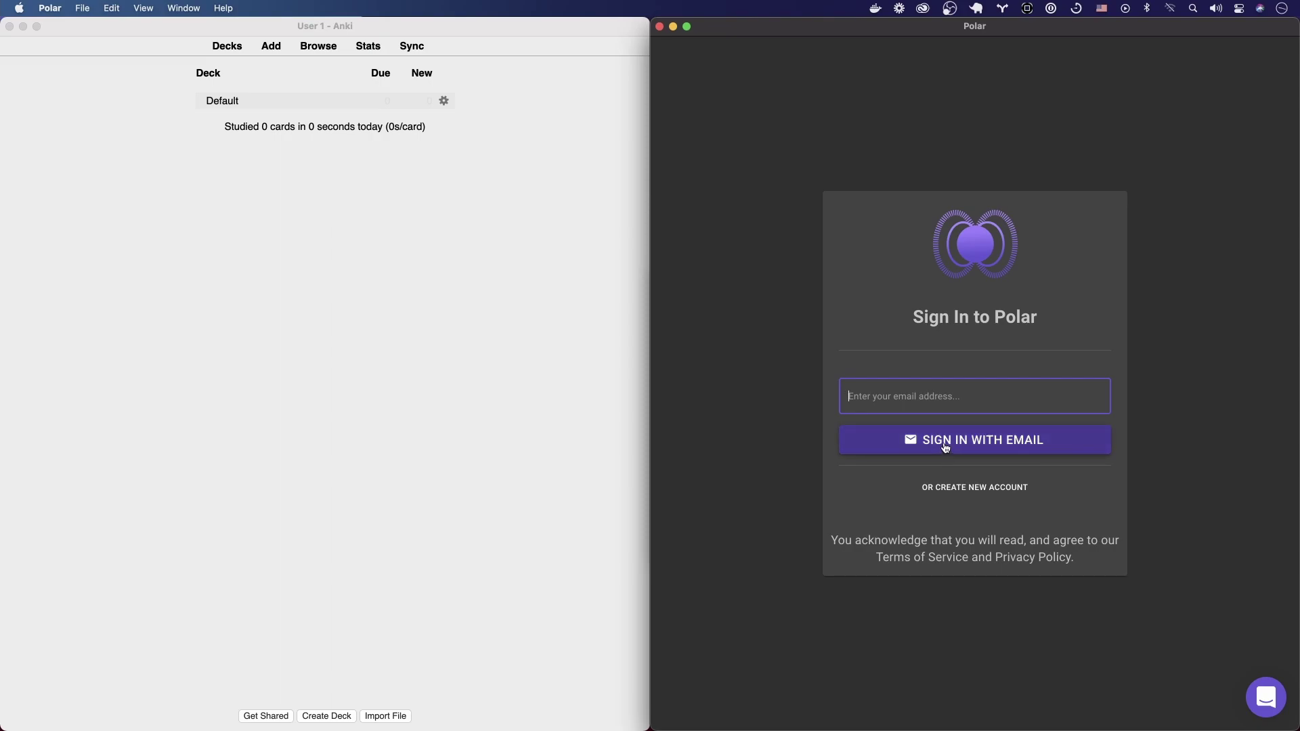
Switch Polar's sign-in form to creating a new account and enter the account's email address
click(955, 488)
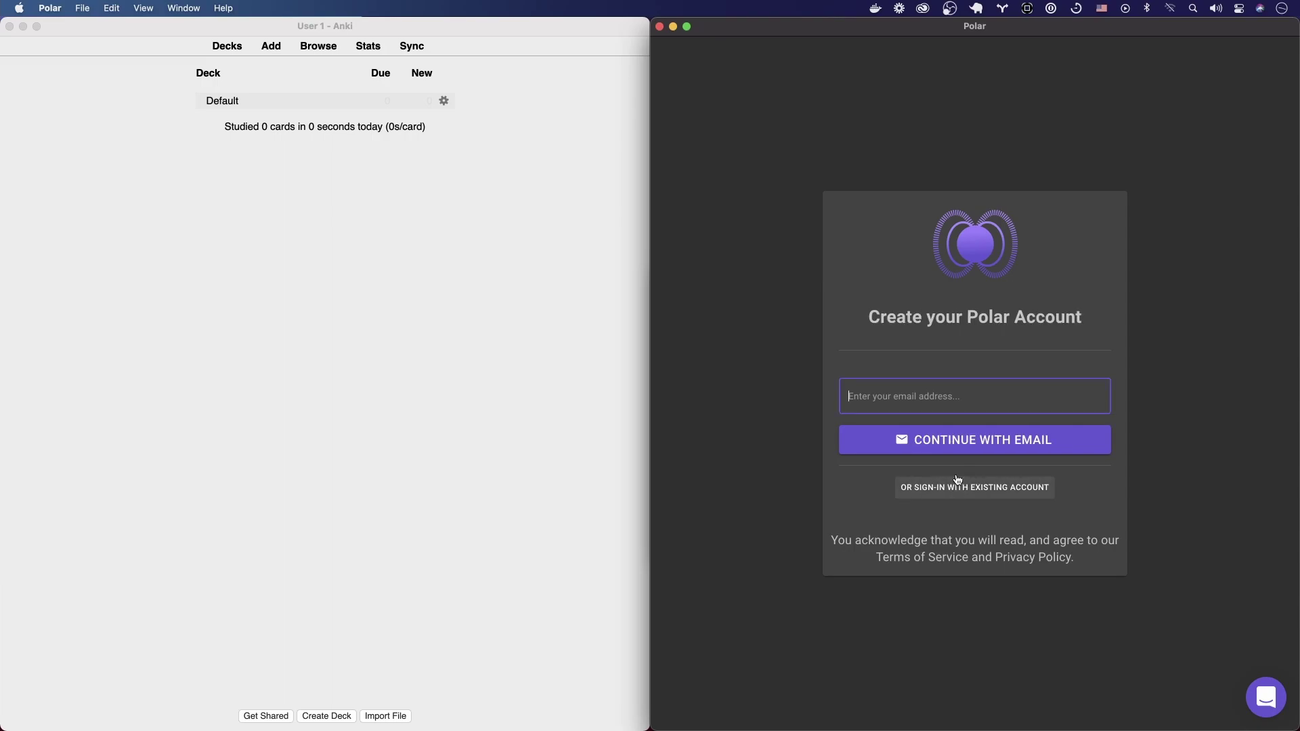
click(946, 389)
text(alexande)
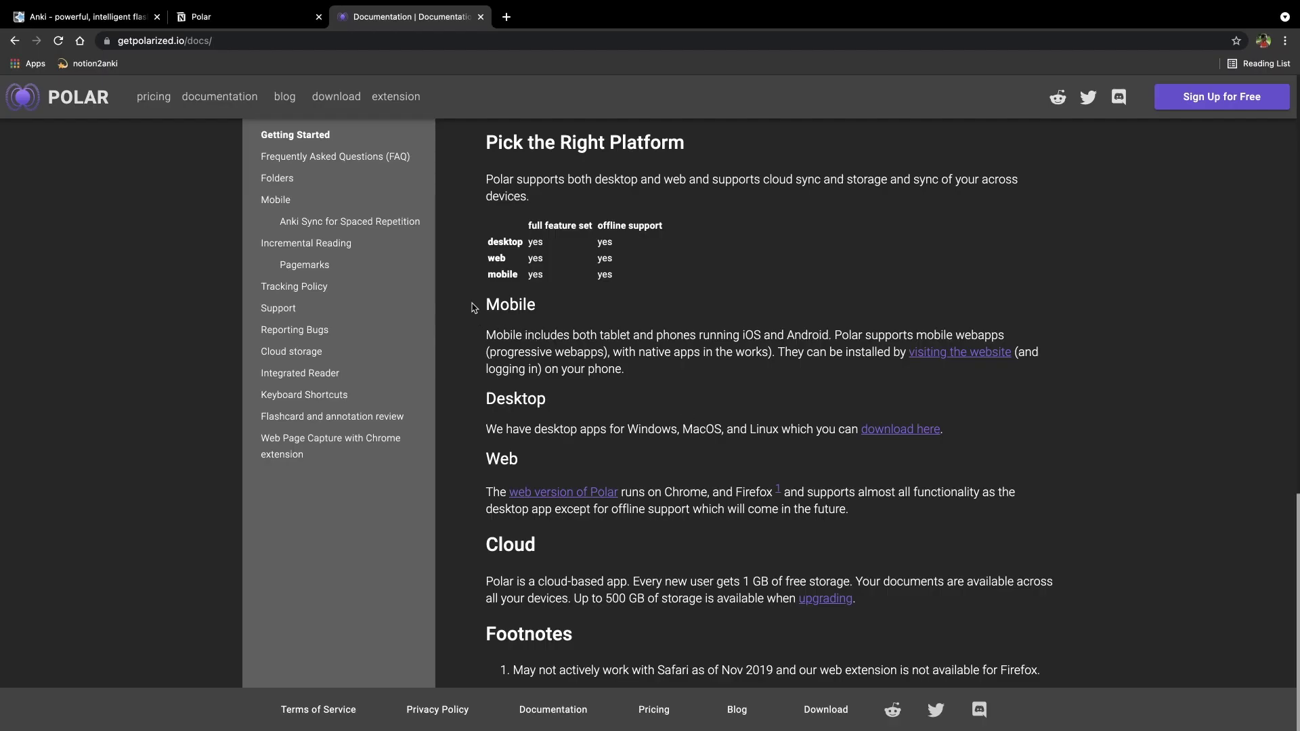
click(388, 221)
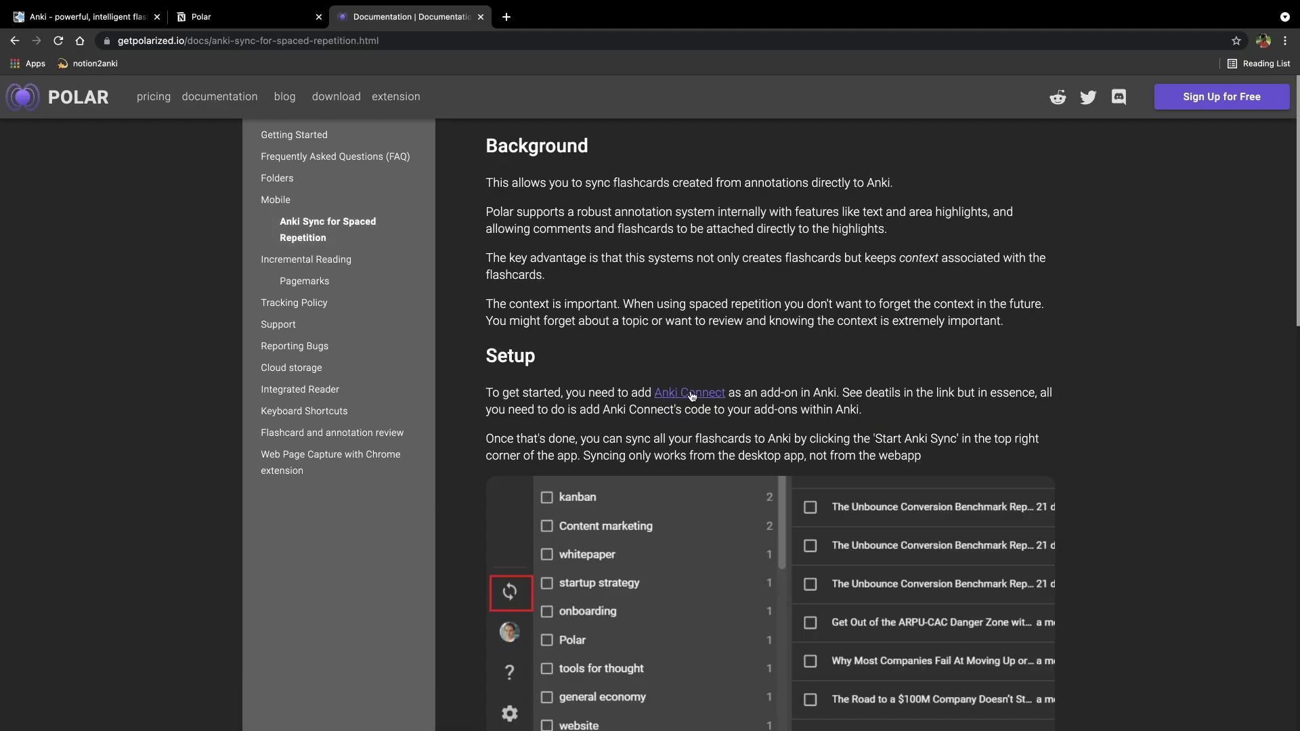
click(696, 397)
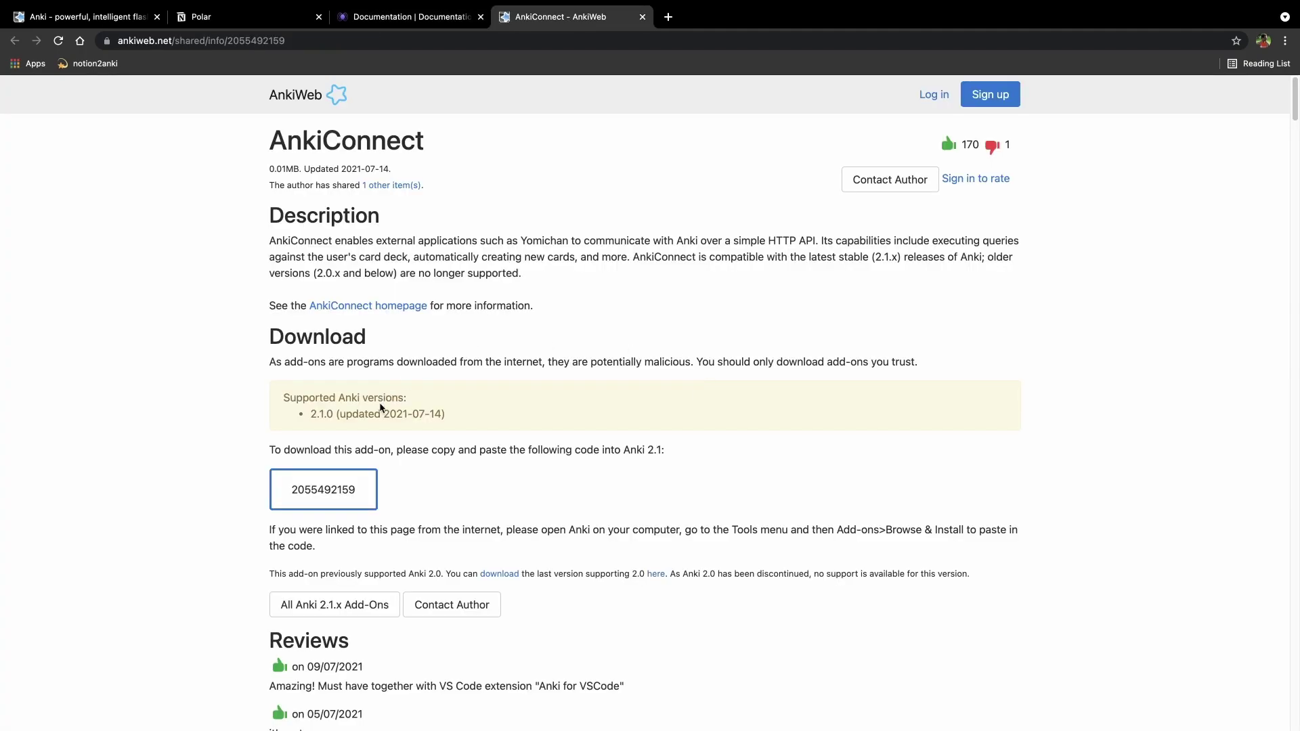
double_click(314, 491)
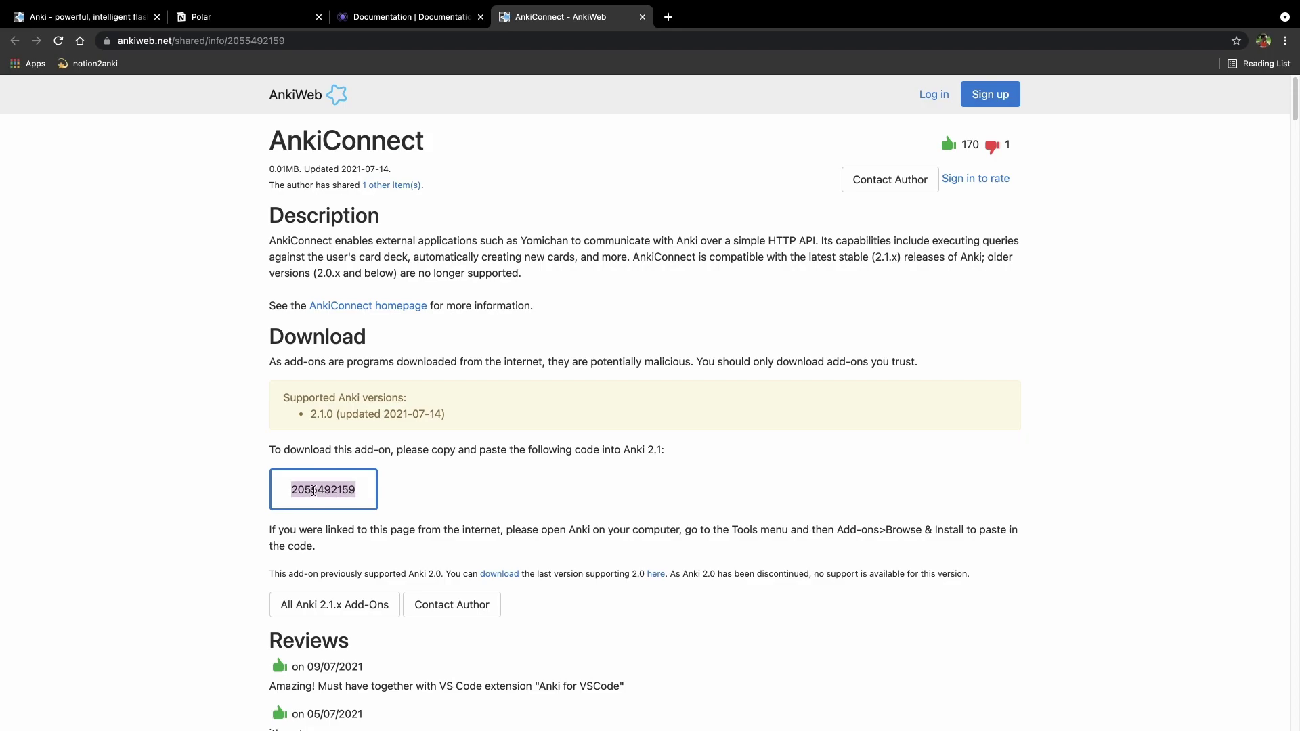
key(ctrl+Left)
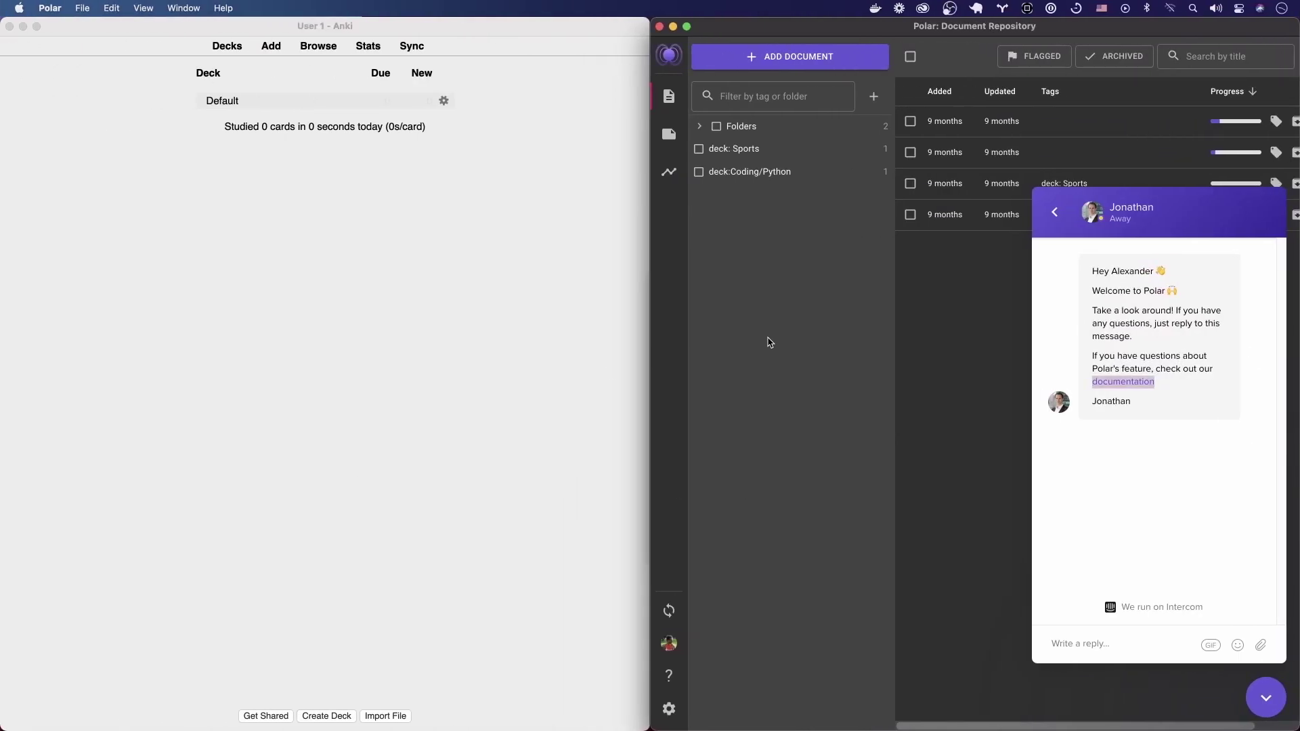
click(444, 294)
key(super+shift+a)
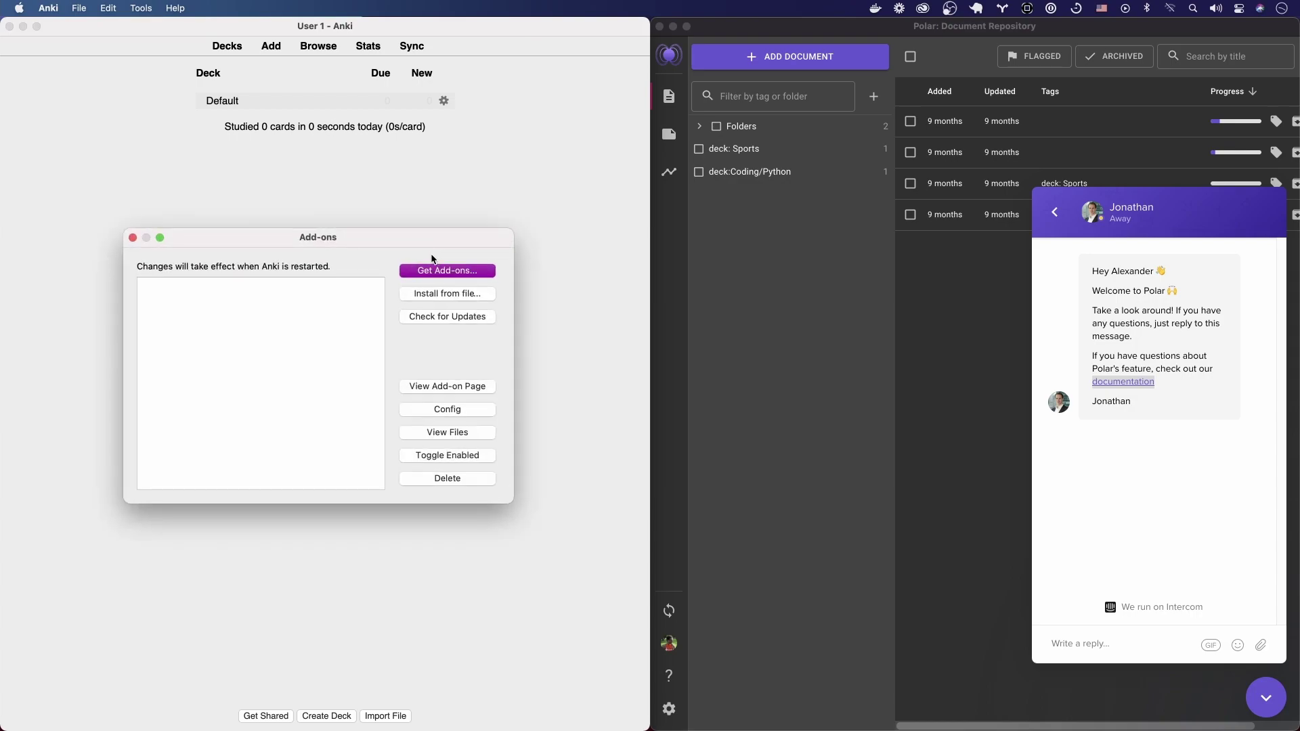
click(133, 237)
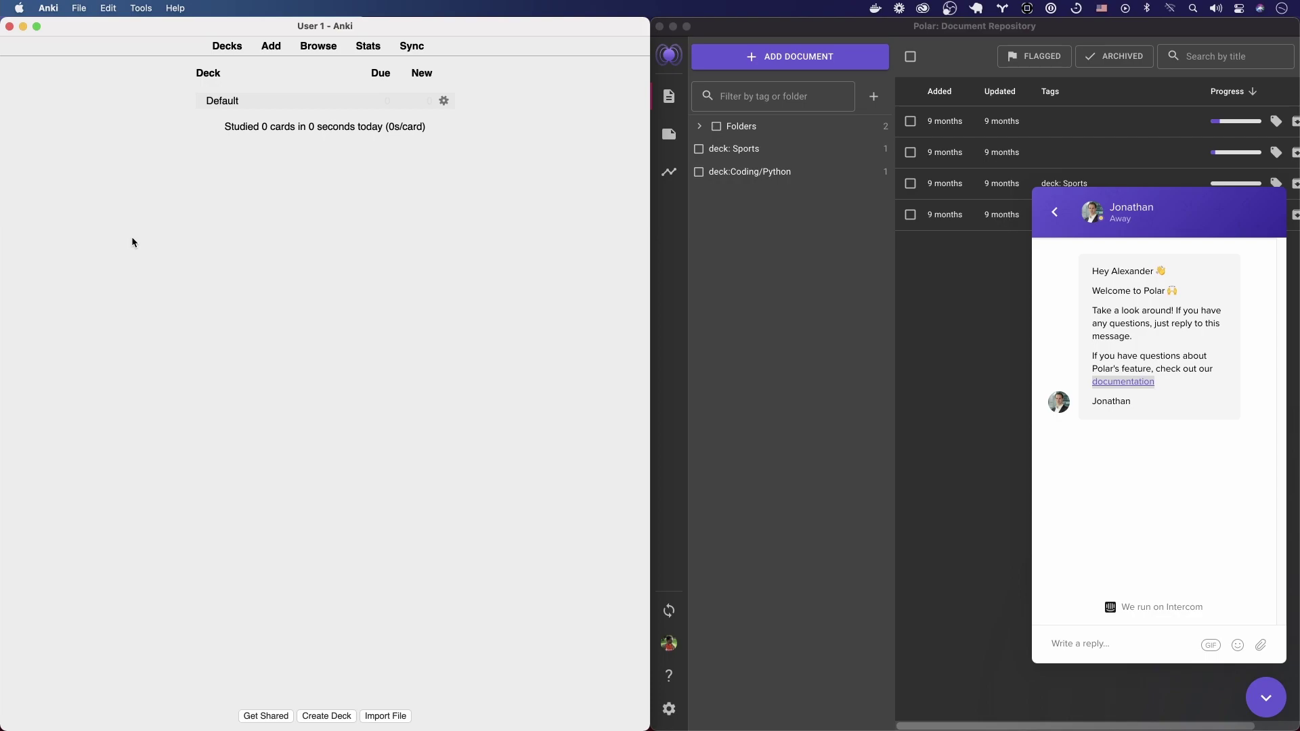
click(142, 8)
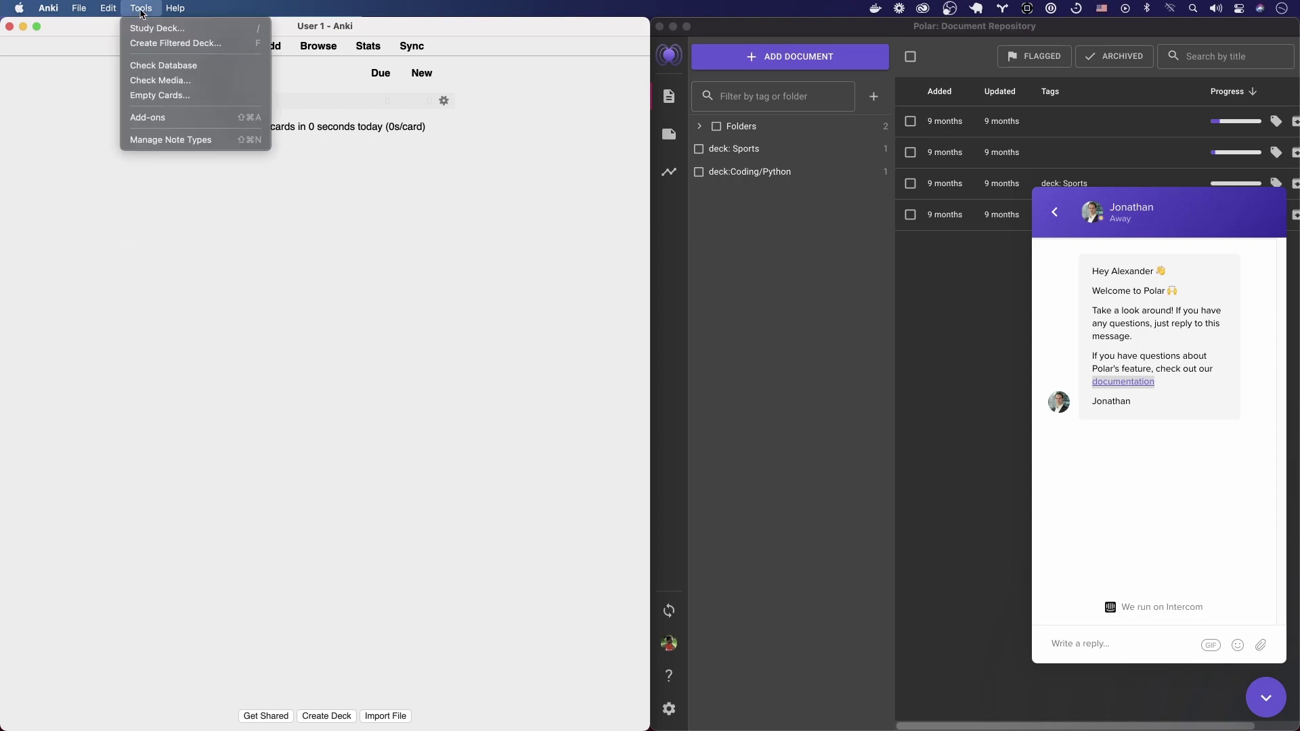
click(147, 117)
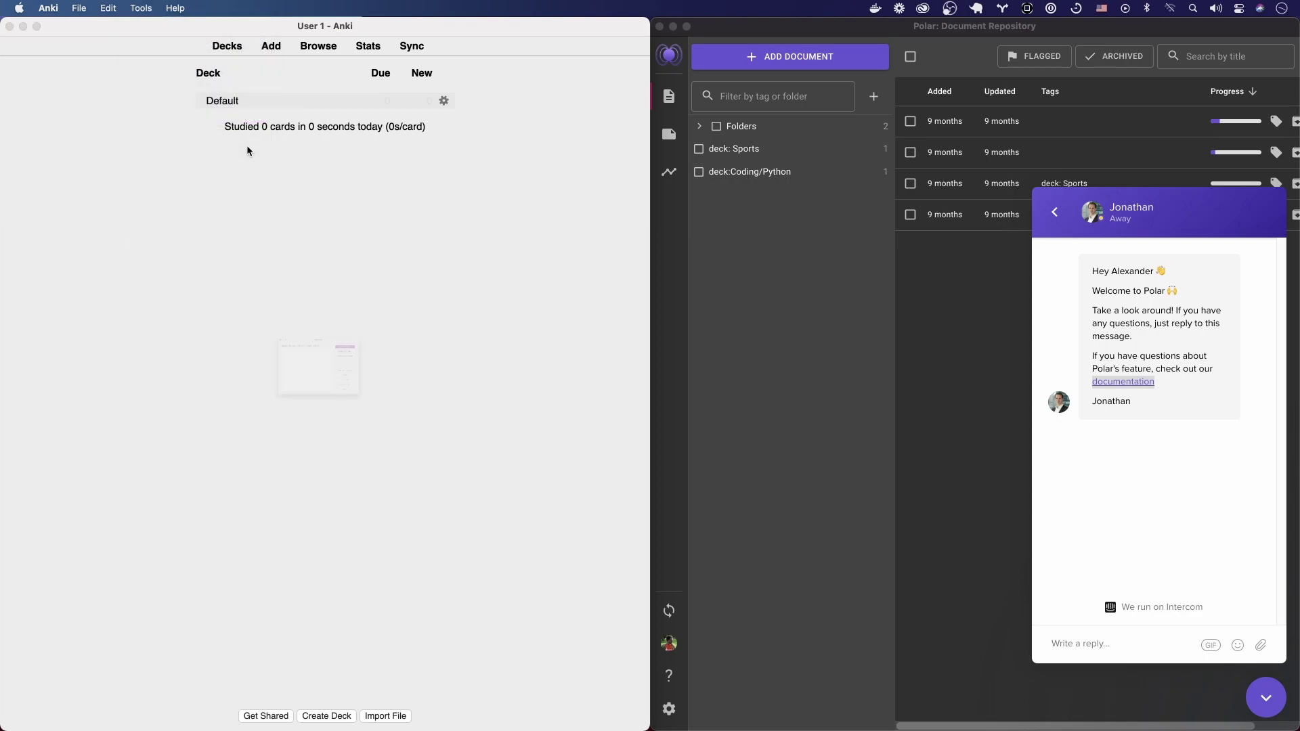
click(447, 274)
key(super+v)
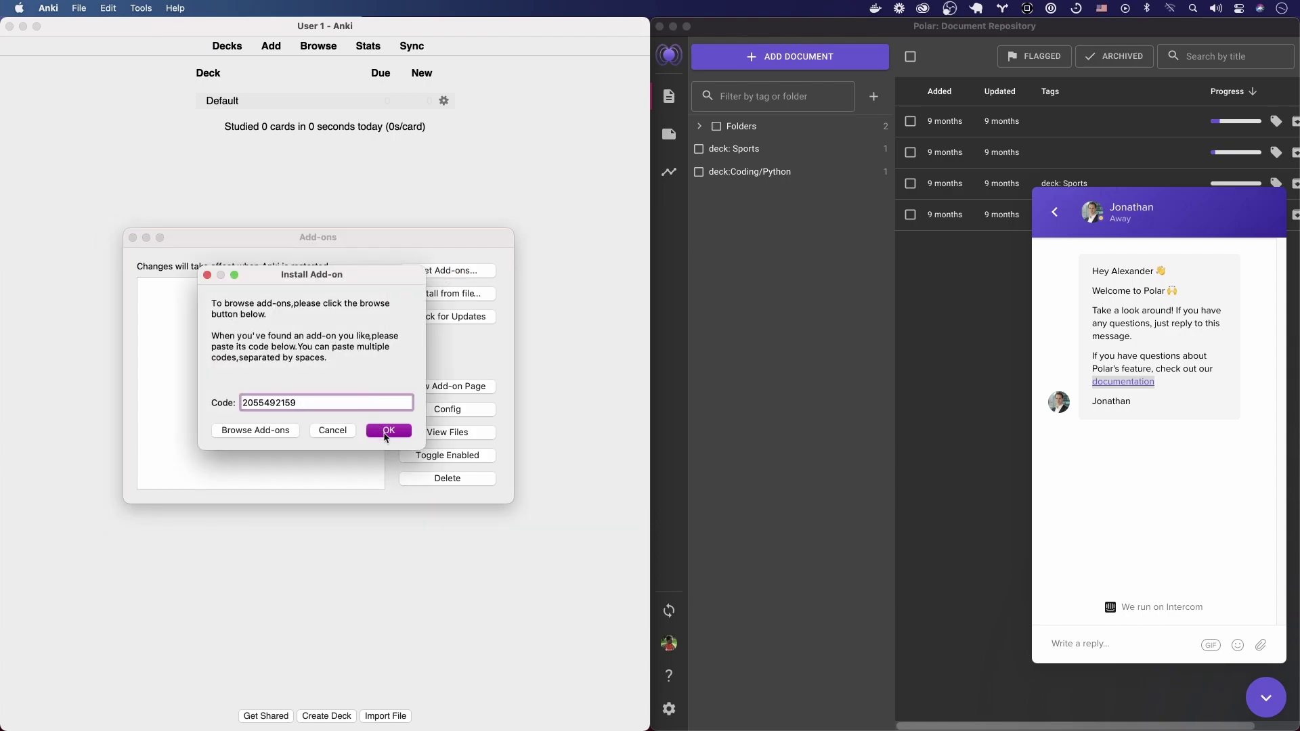
click(386, 431)
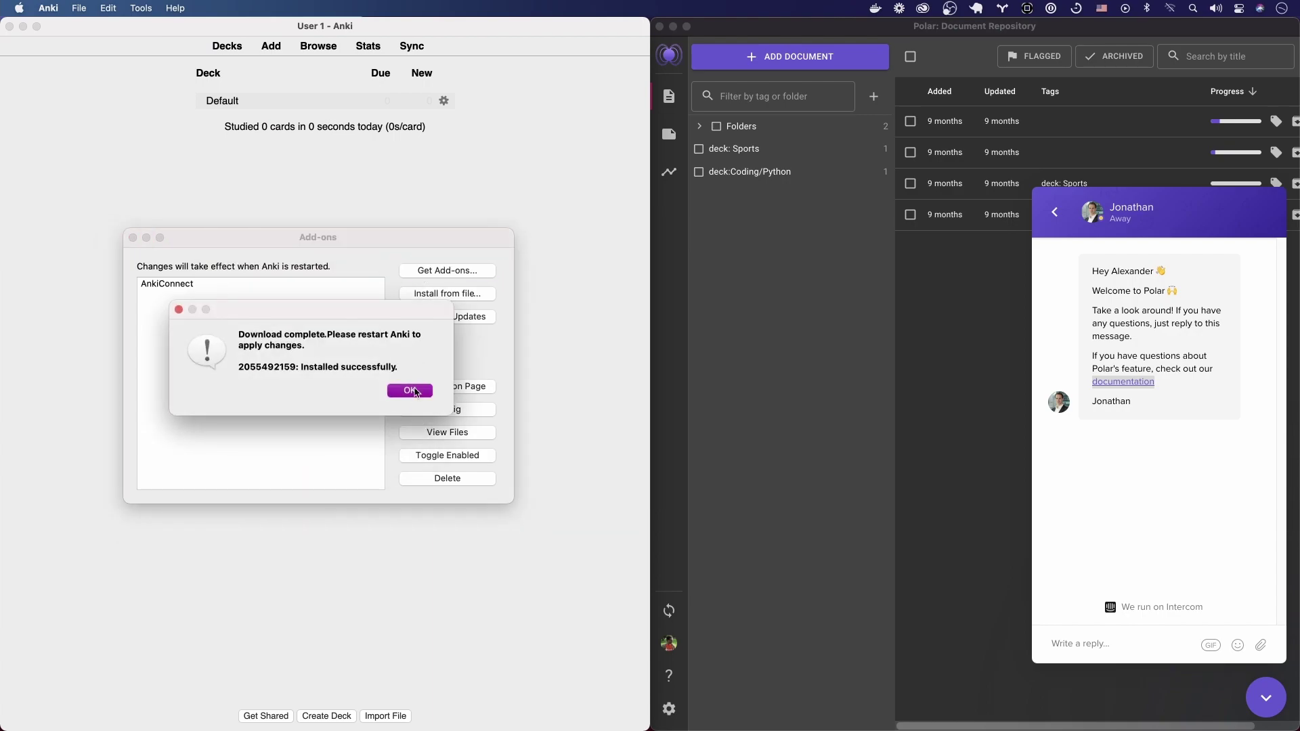
click(410, 390)
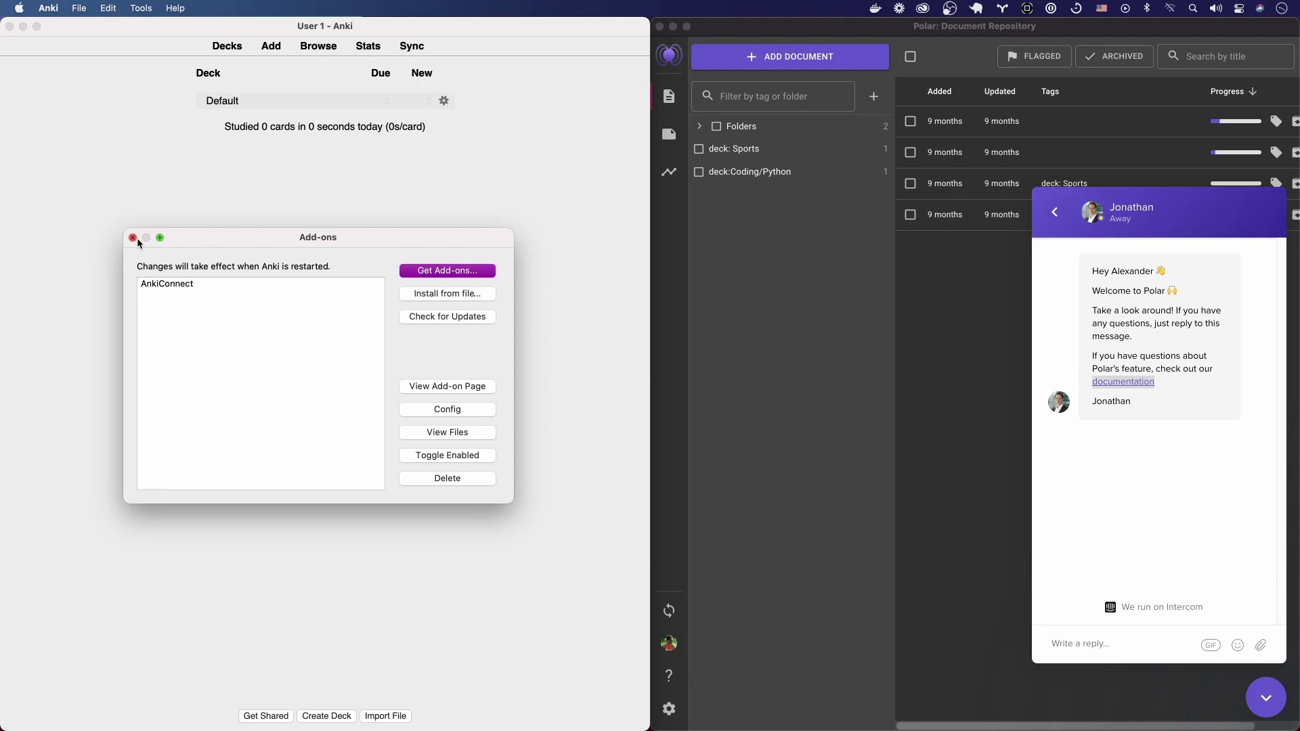
Close the Add-ons window, then quit and relaunch Anki so the AnkiConnect installation takes effect
click(177, 284)
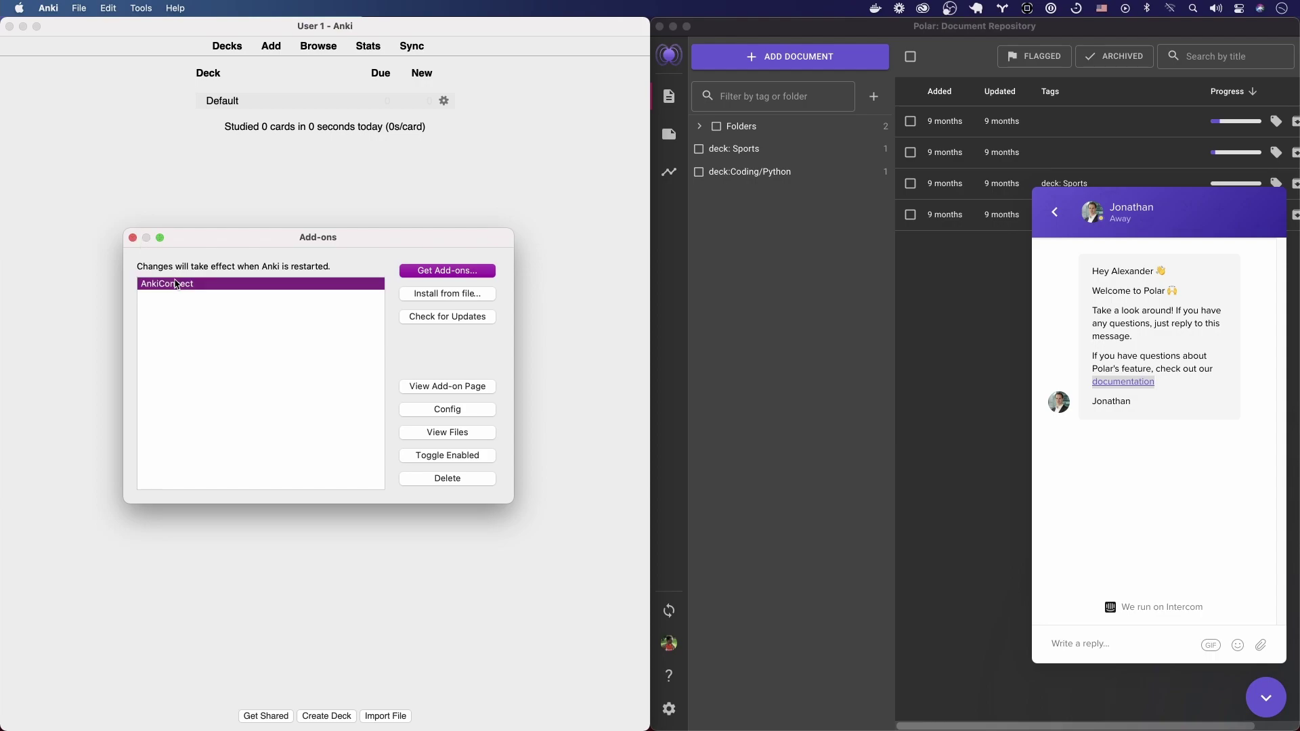
click(132, 237)
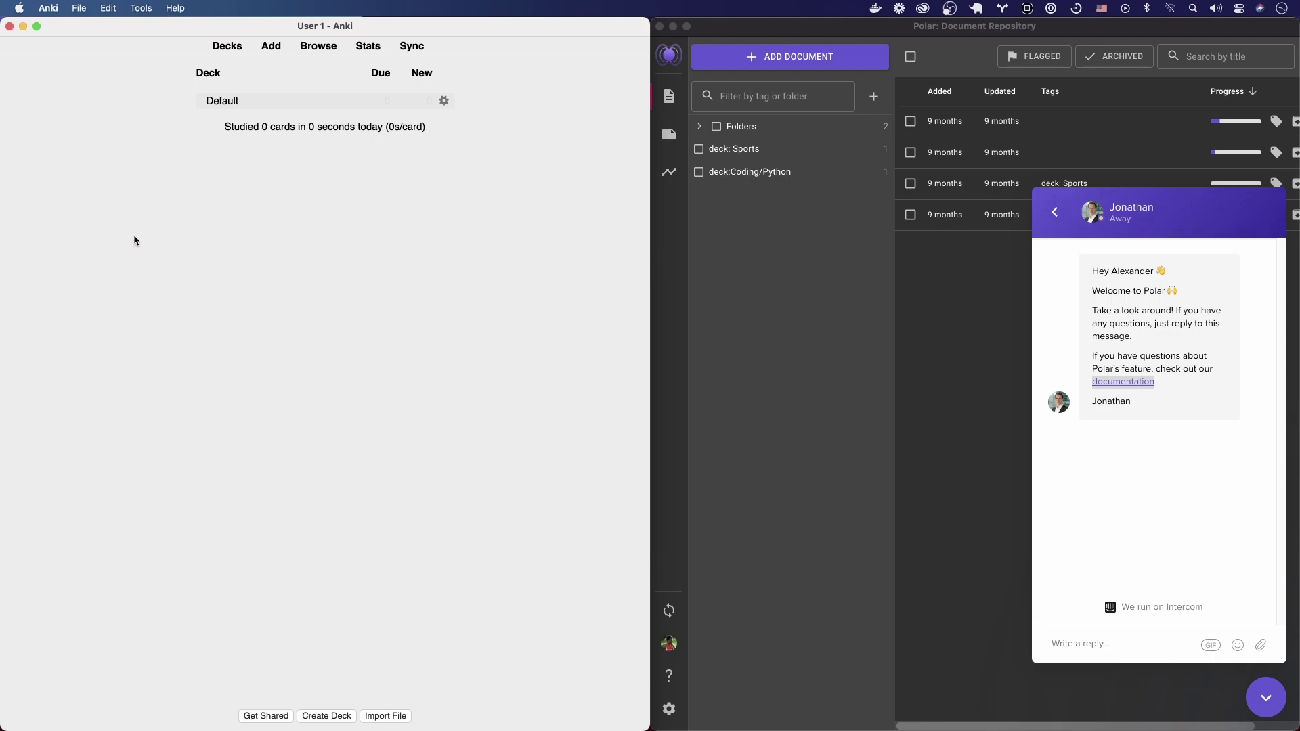
click(53, 8)
click(105, 147)
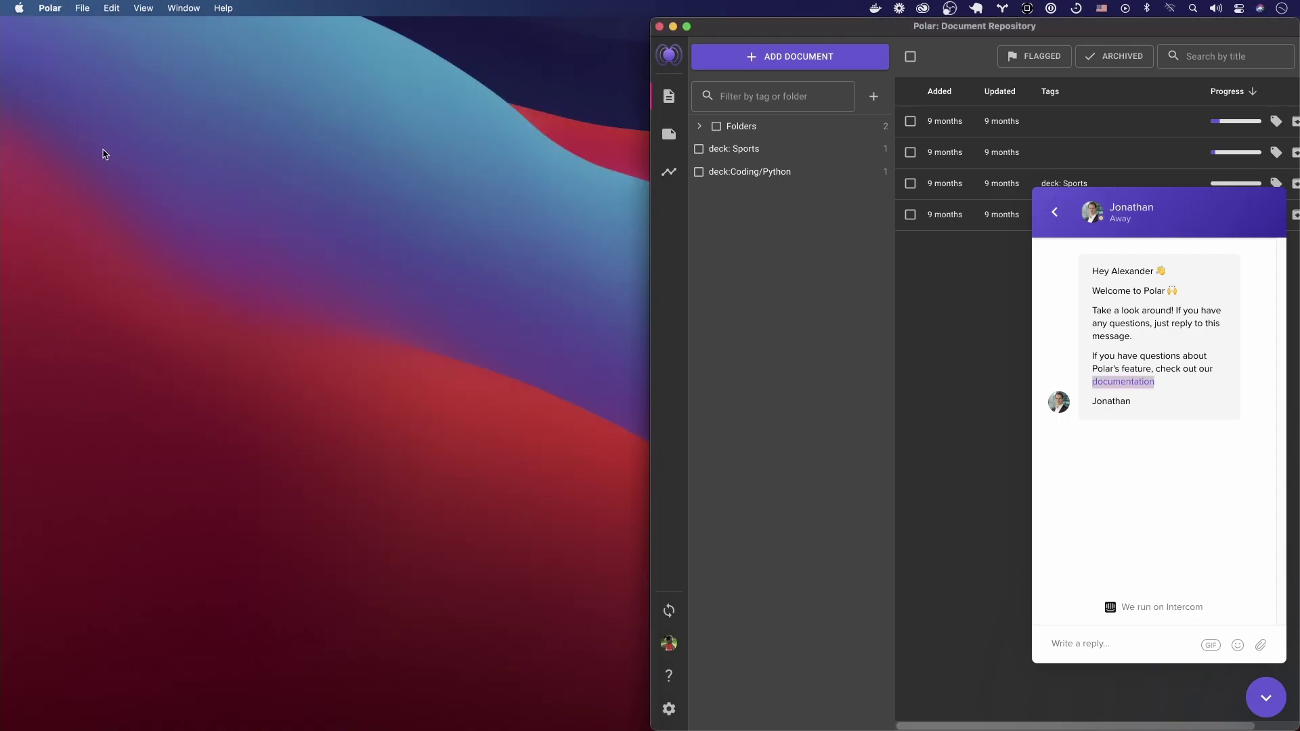
key(super+space)
text(anki)
key(Return)
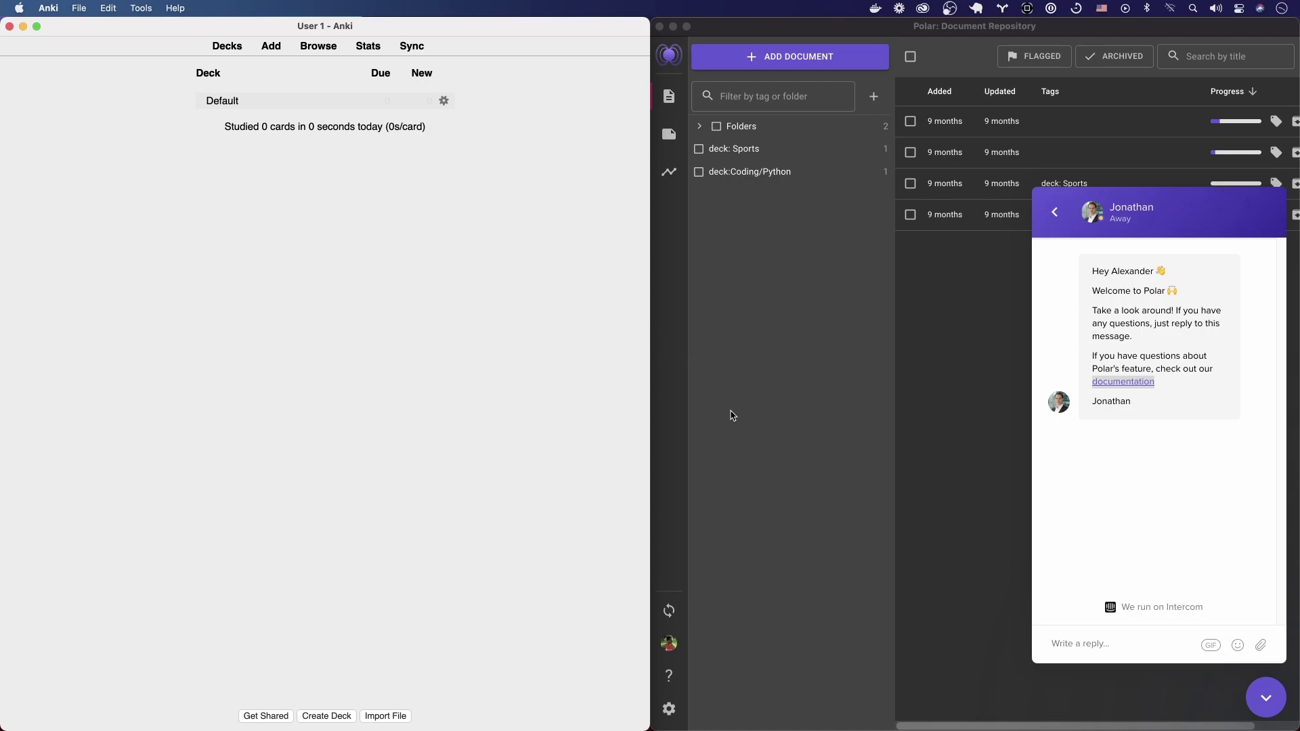
Switch to Polar, close the support chat and start the Anki sync
click(909, 409)
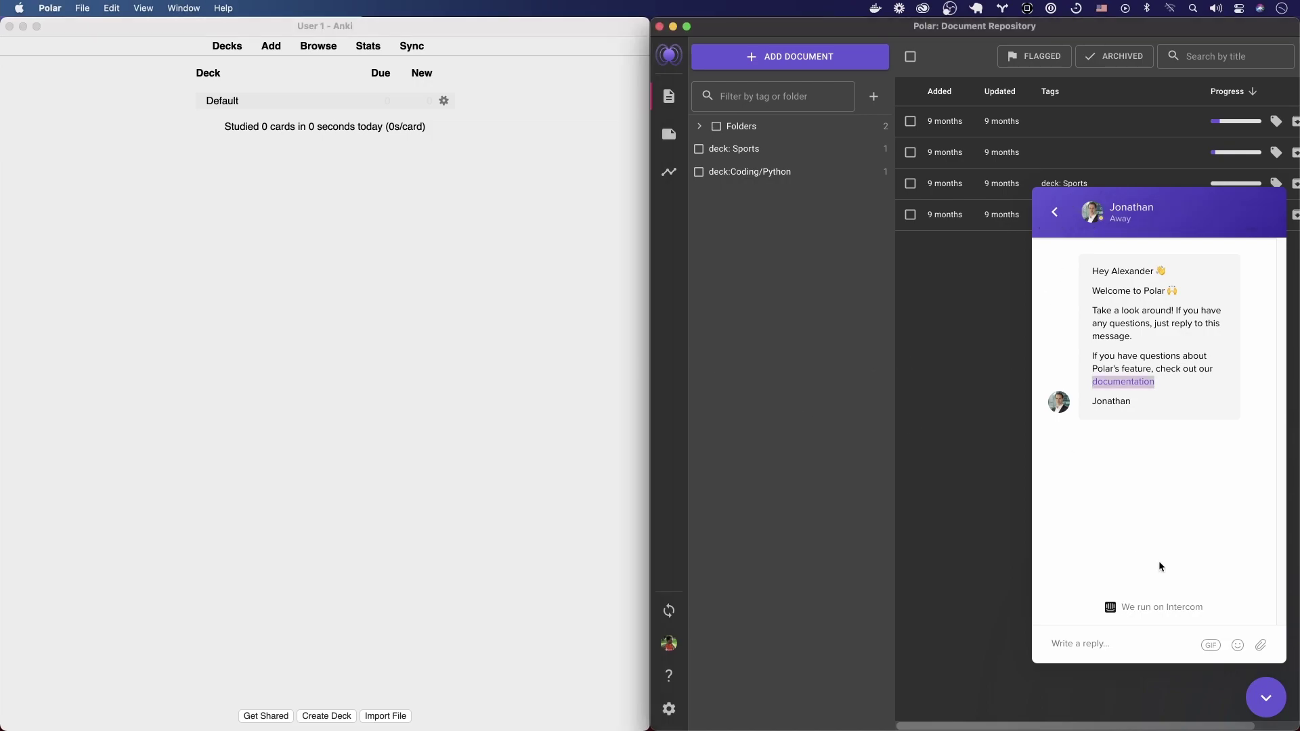
click(1265, 698)
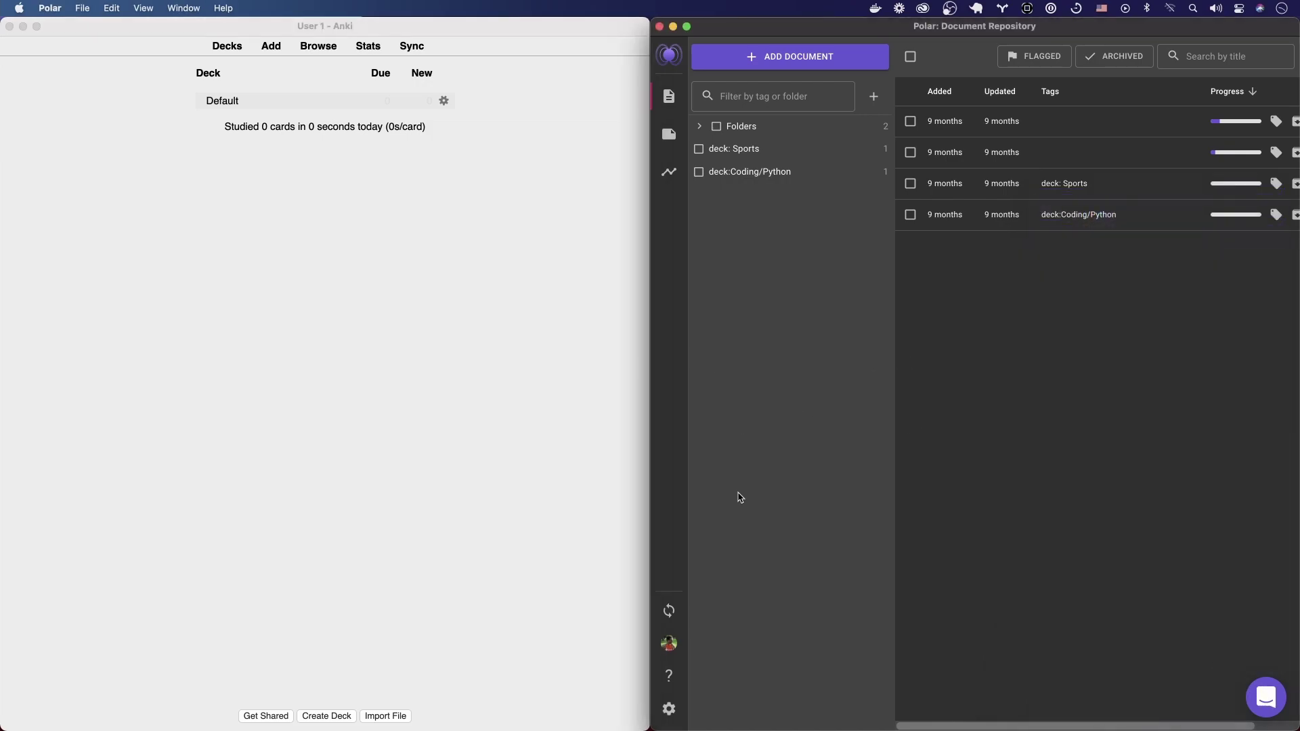
click(670, 615)
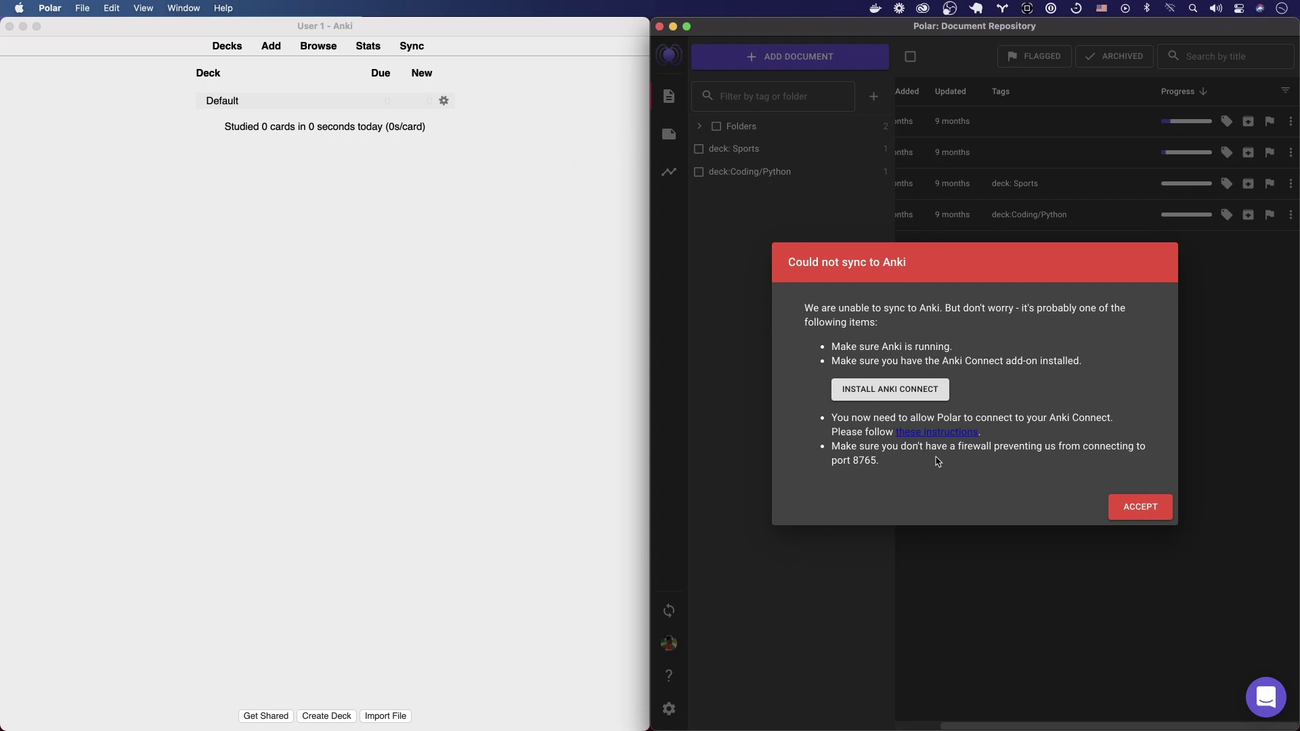
click(947, 434)
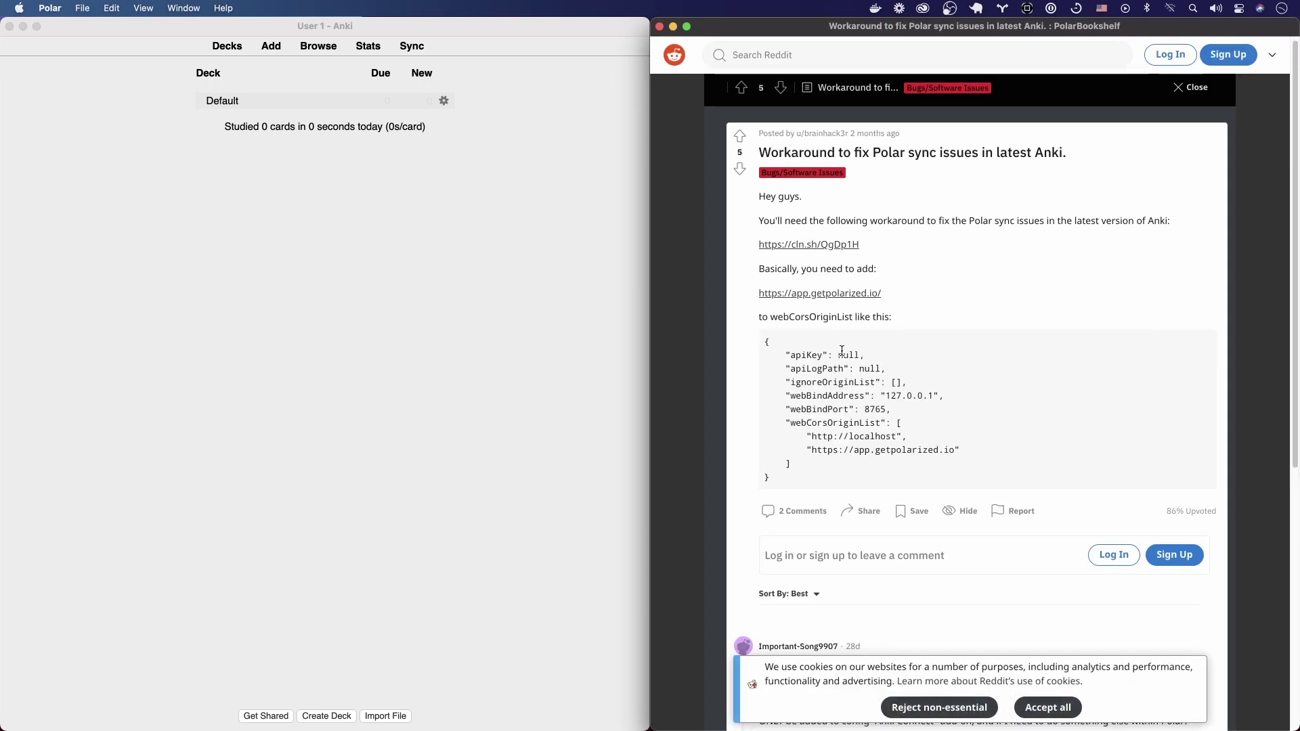
drag(763, 339, 921, 489)
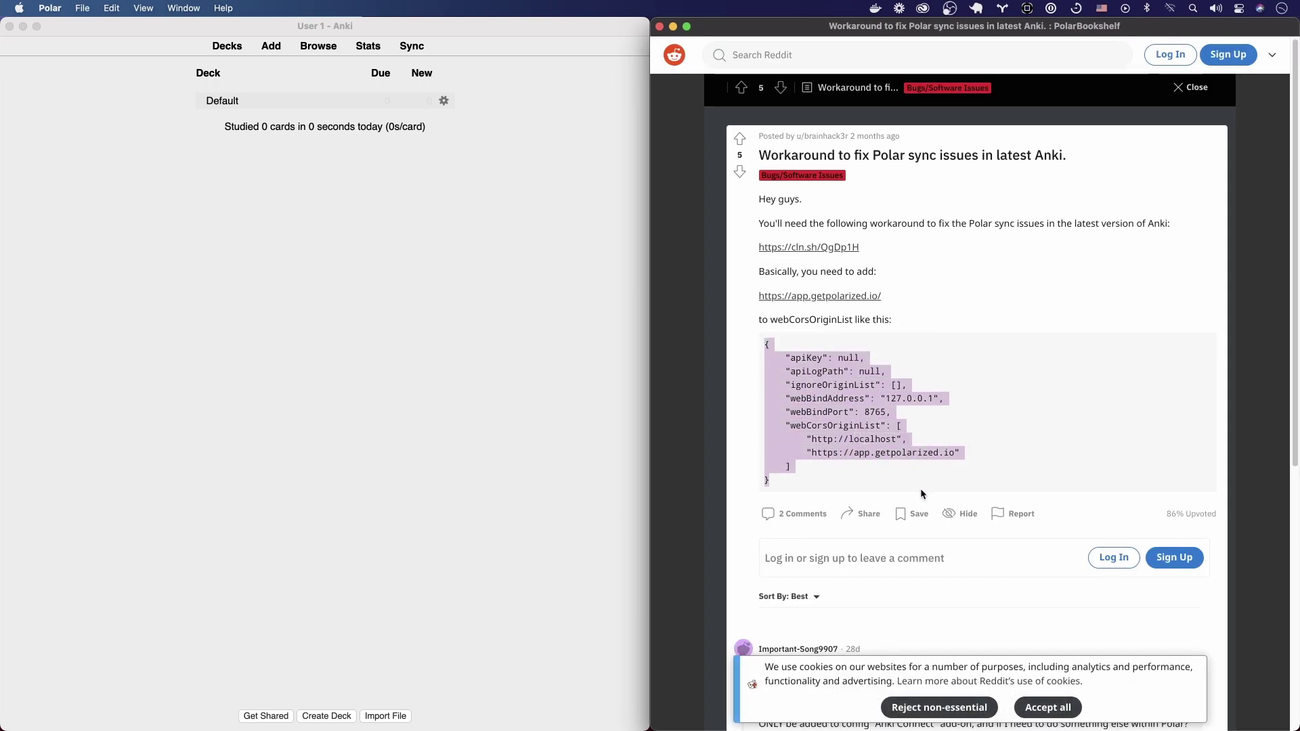
drag(830, 479, 729, 327)
click(838, 394)
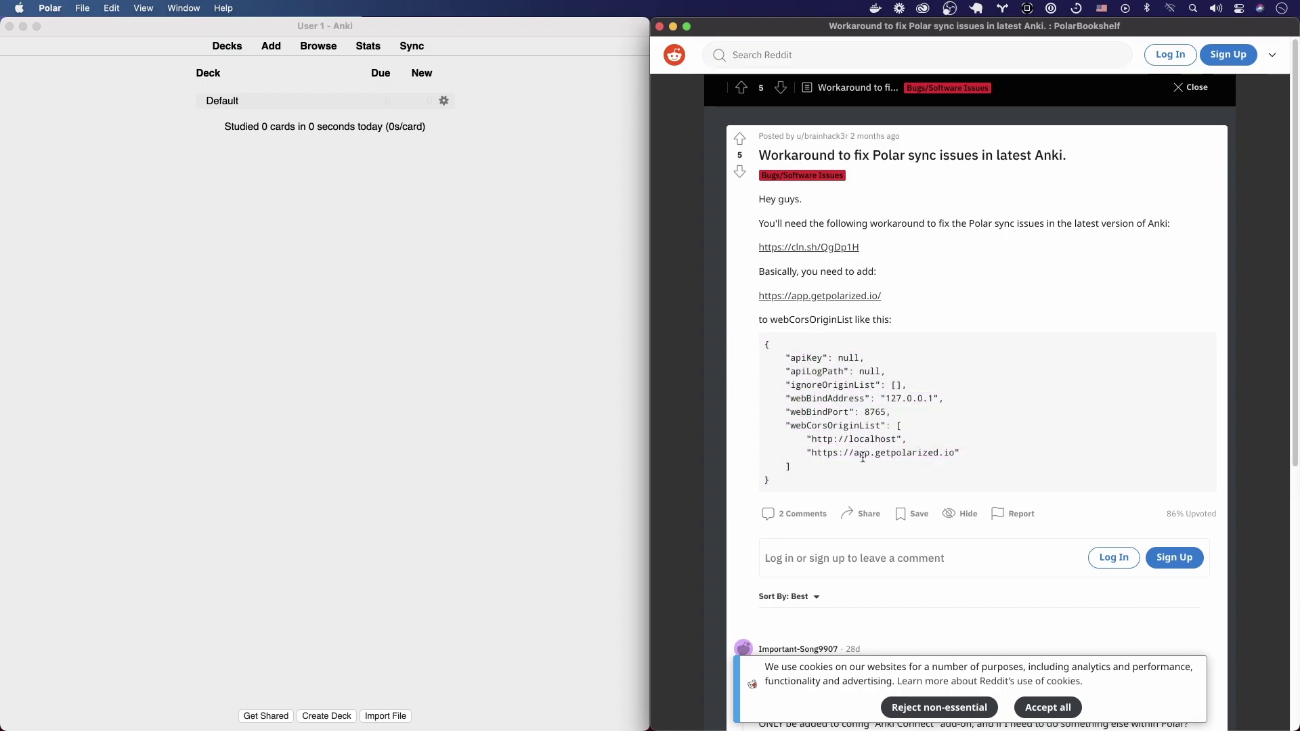
triple_click(863, 456)
key(super+c)
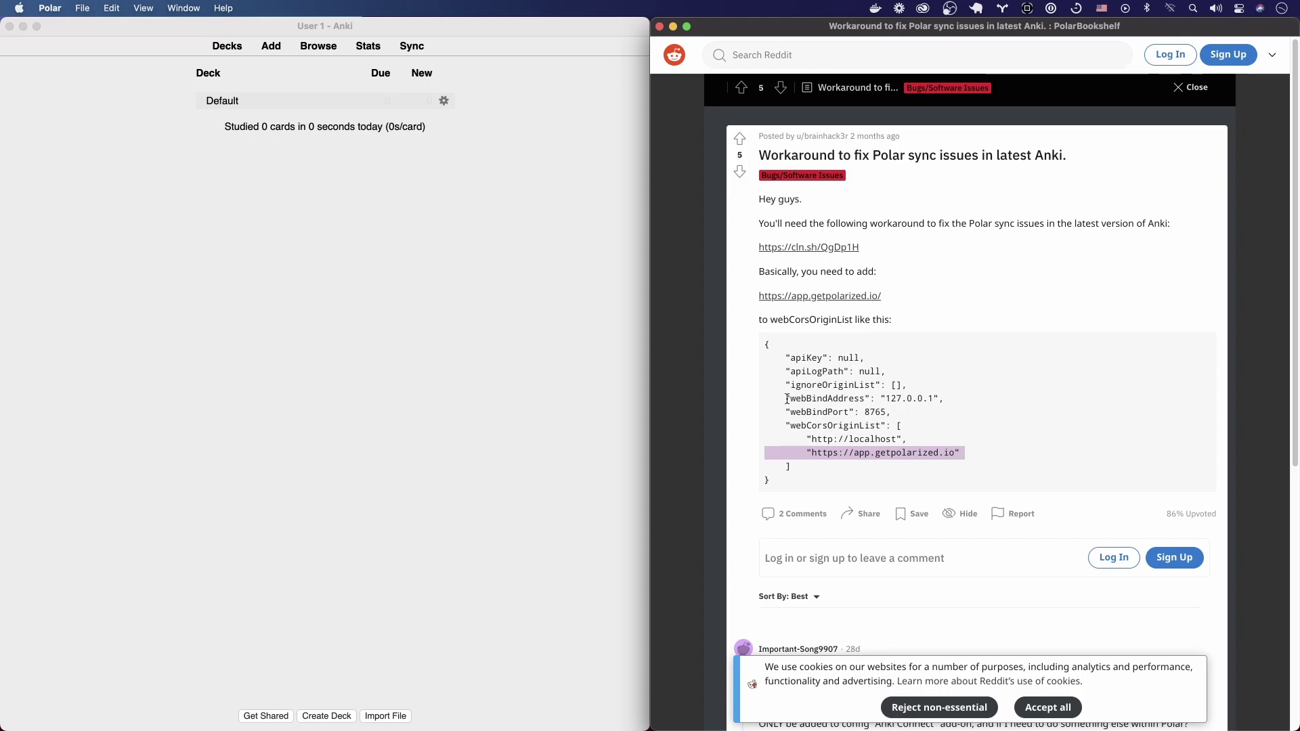
click(464, 411)
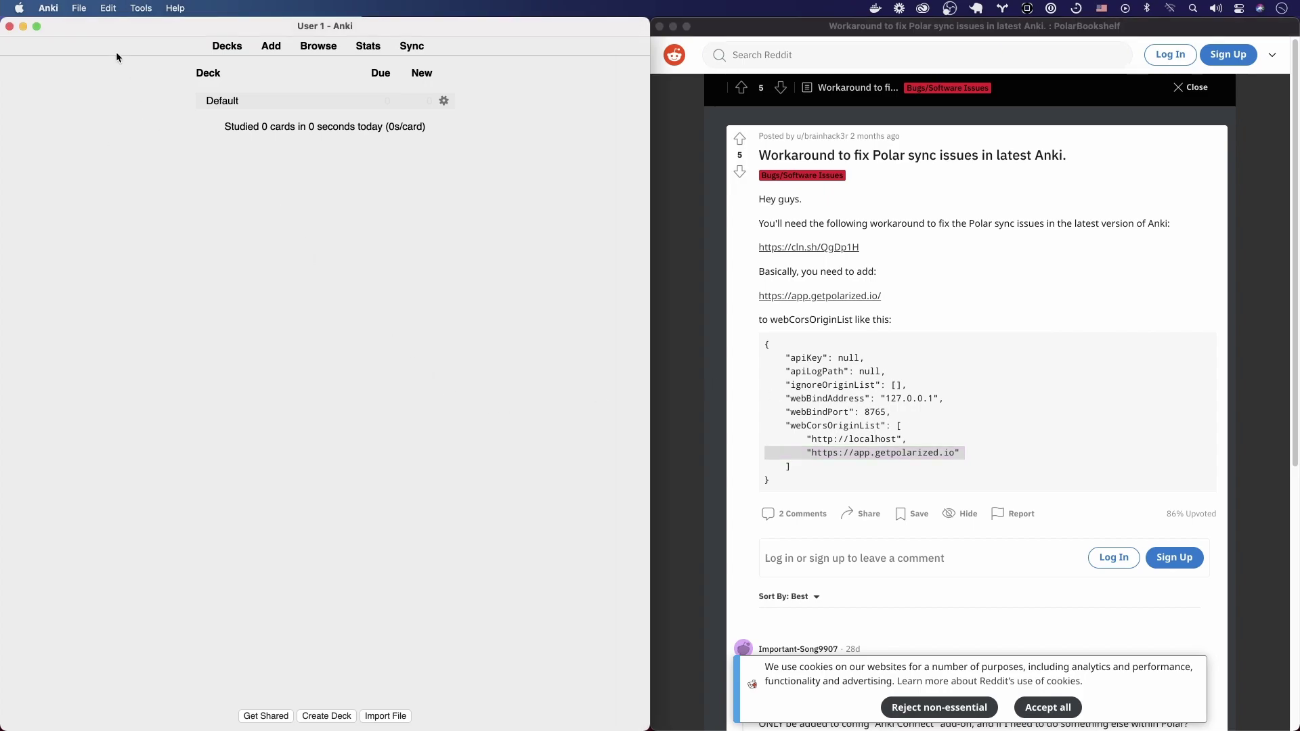
click(139, 7)
click(160, 119)
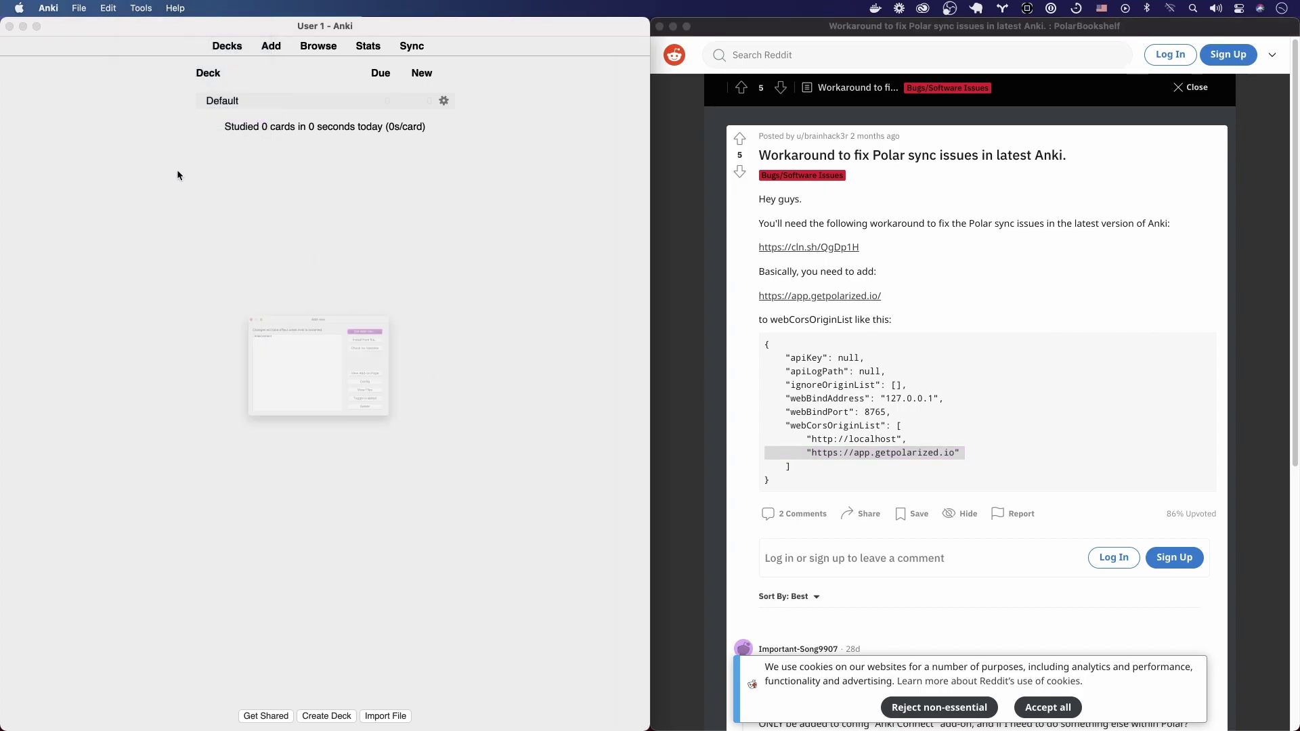
click(267, 283)
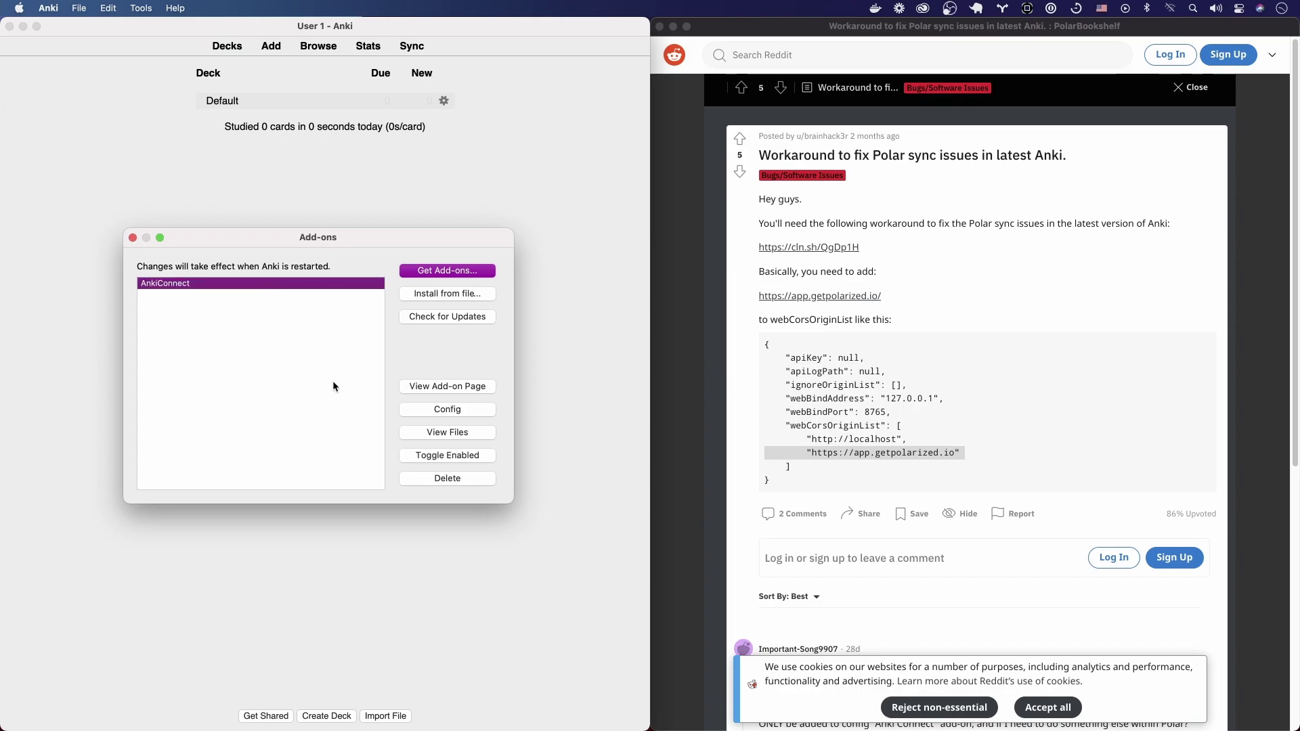
click(453, 411)
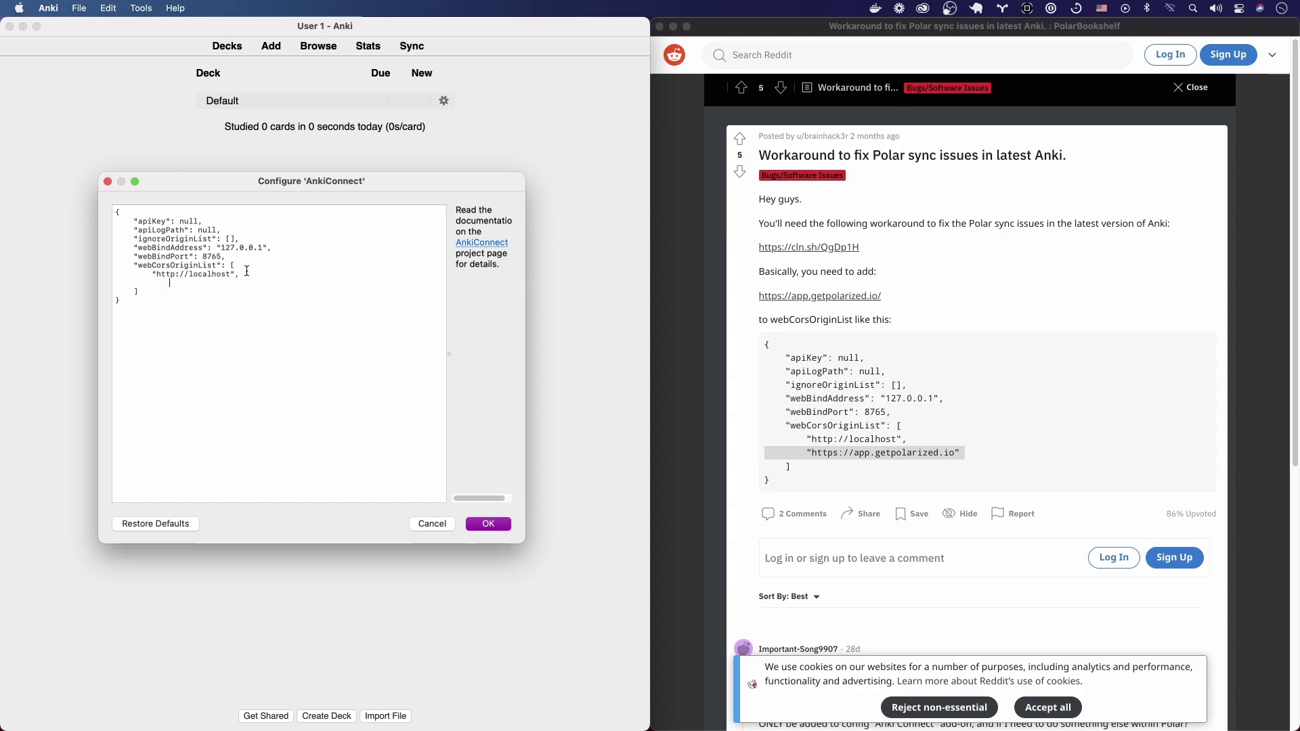
key(super+v)
key(BackSpace)
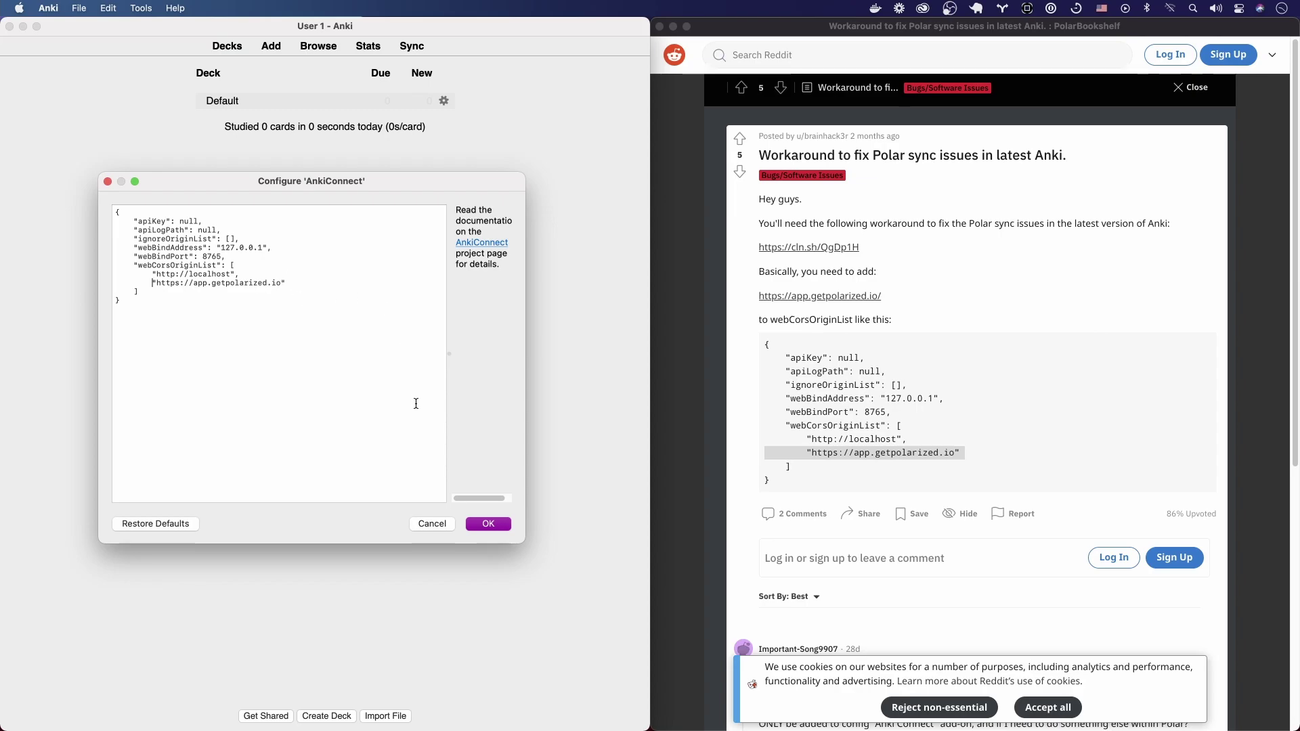
click(309, 282)
click(888, 283)
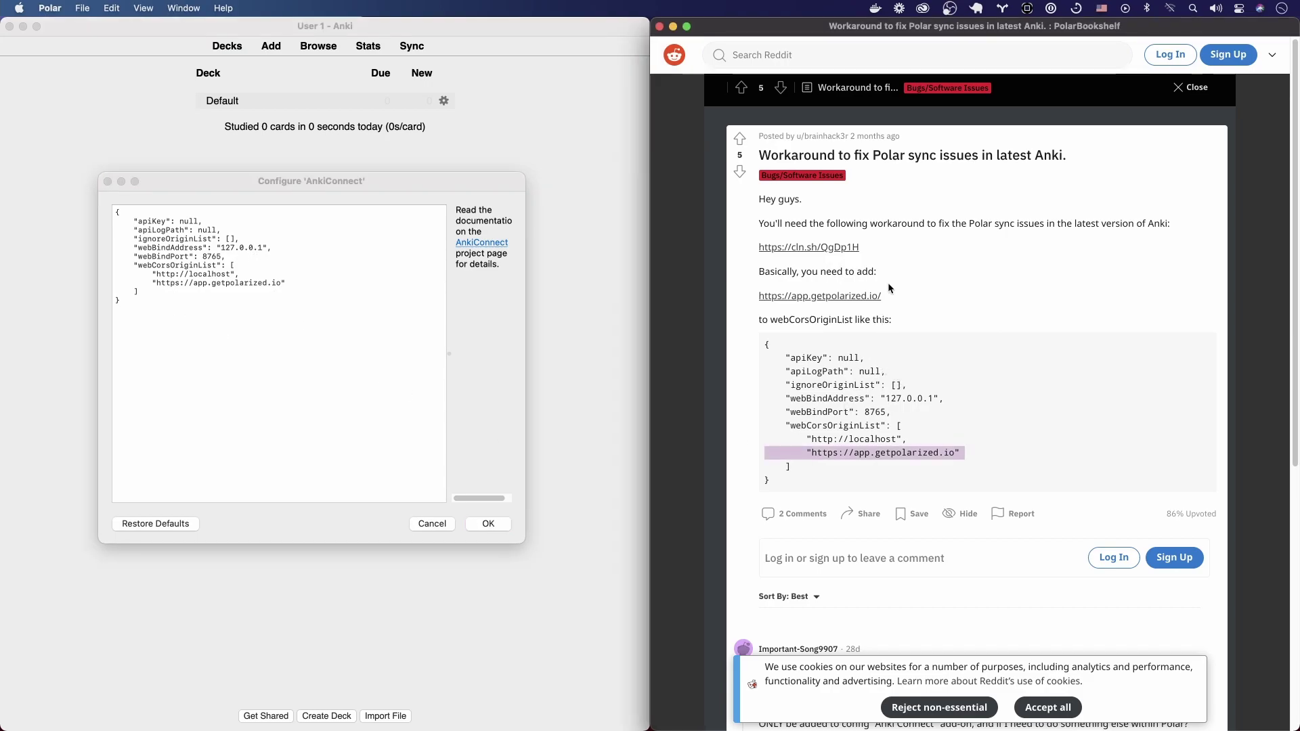
click(494, 523)
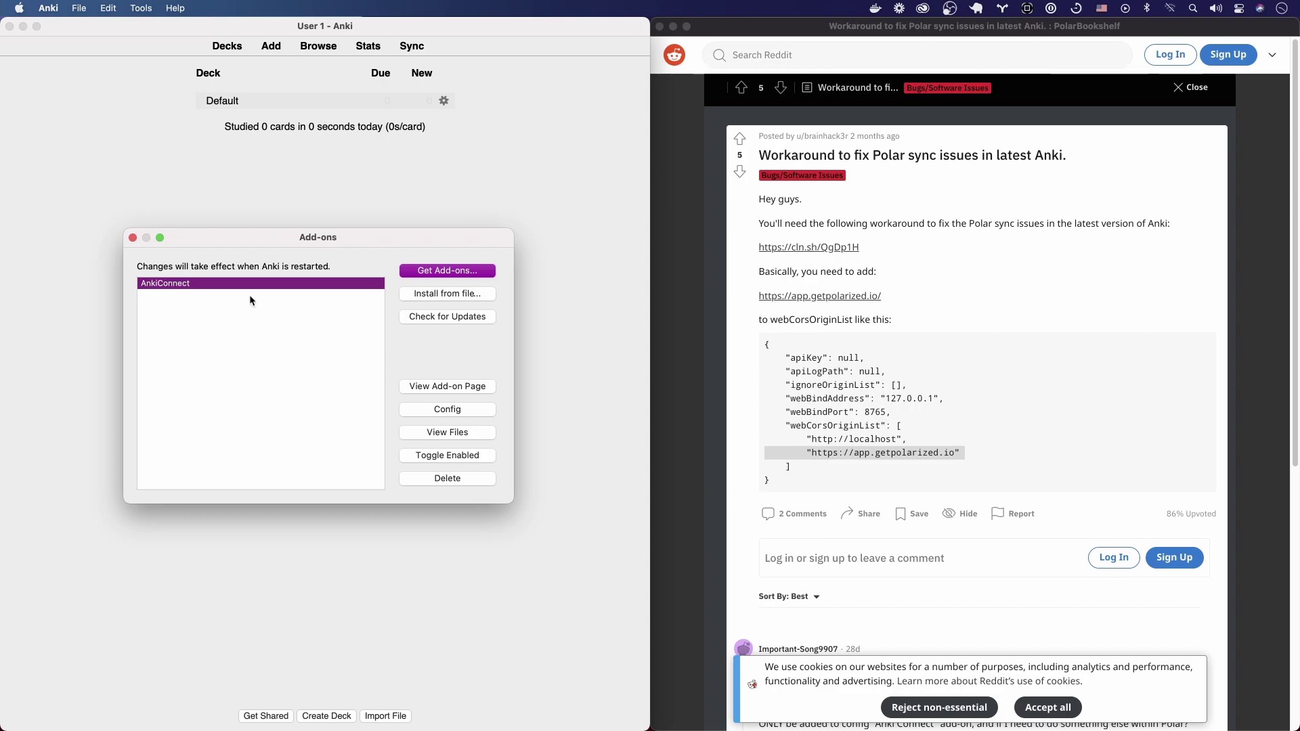
Close the Add-ons window and restart Anki to apply the new AnkiConnect configuration
click(134, 239)
key(super+q)
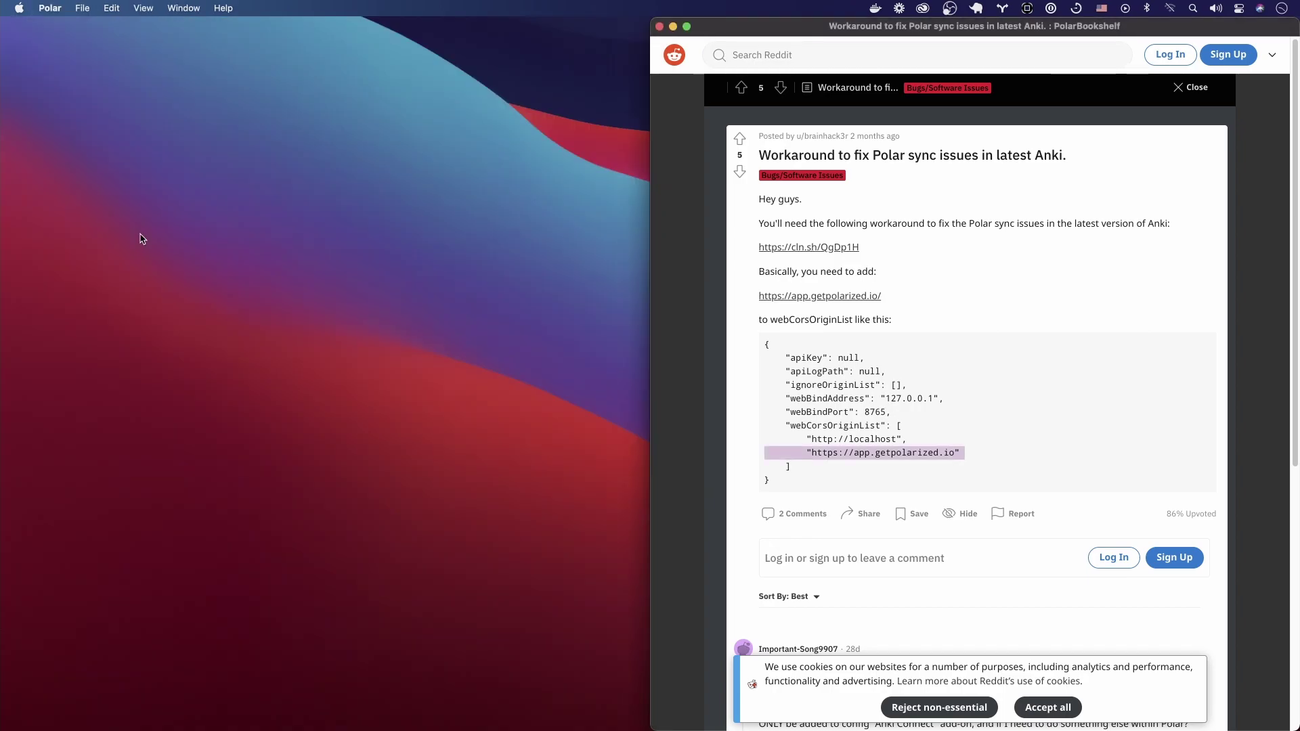
key(super+space)
text(anki)
key(Return)
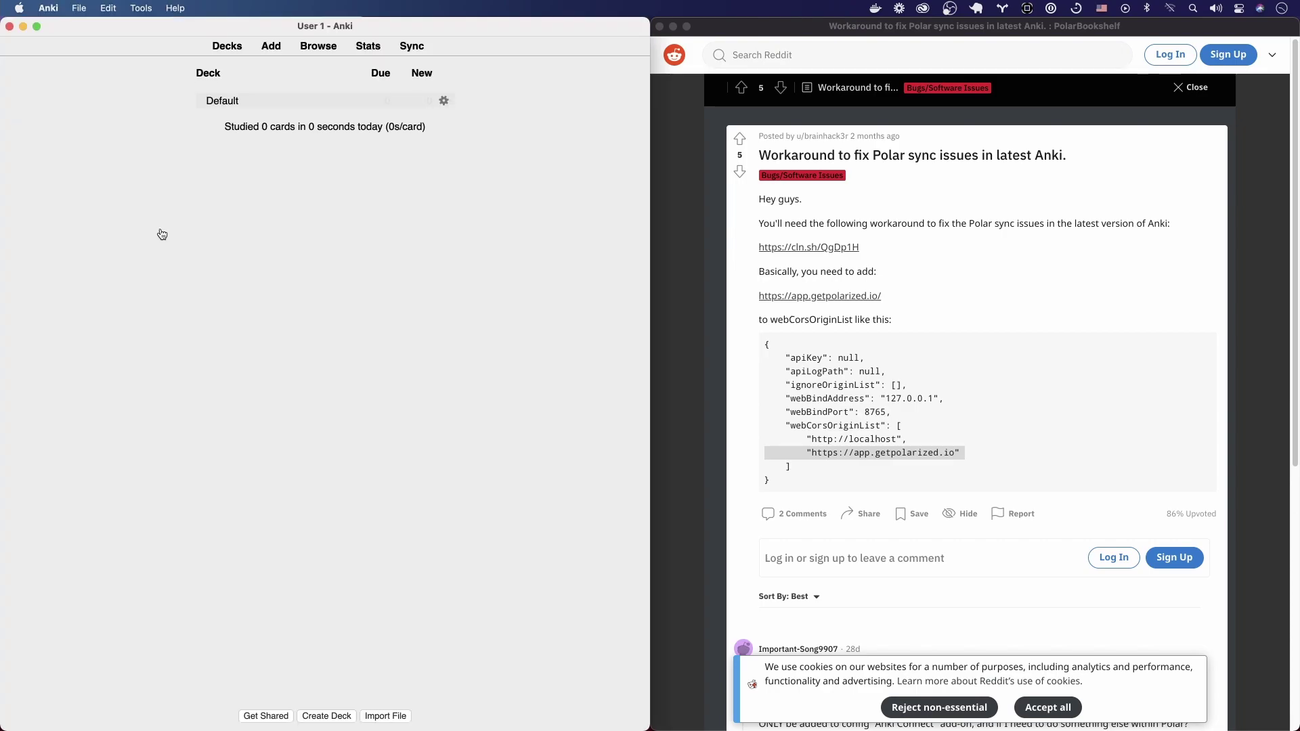
Restart Polar, place its window beside Anki and start the Anki sync
key(super+Tab)
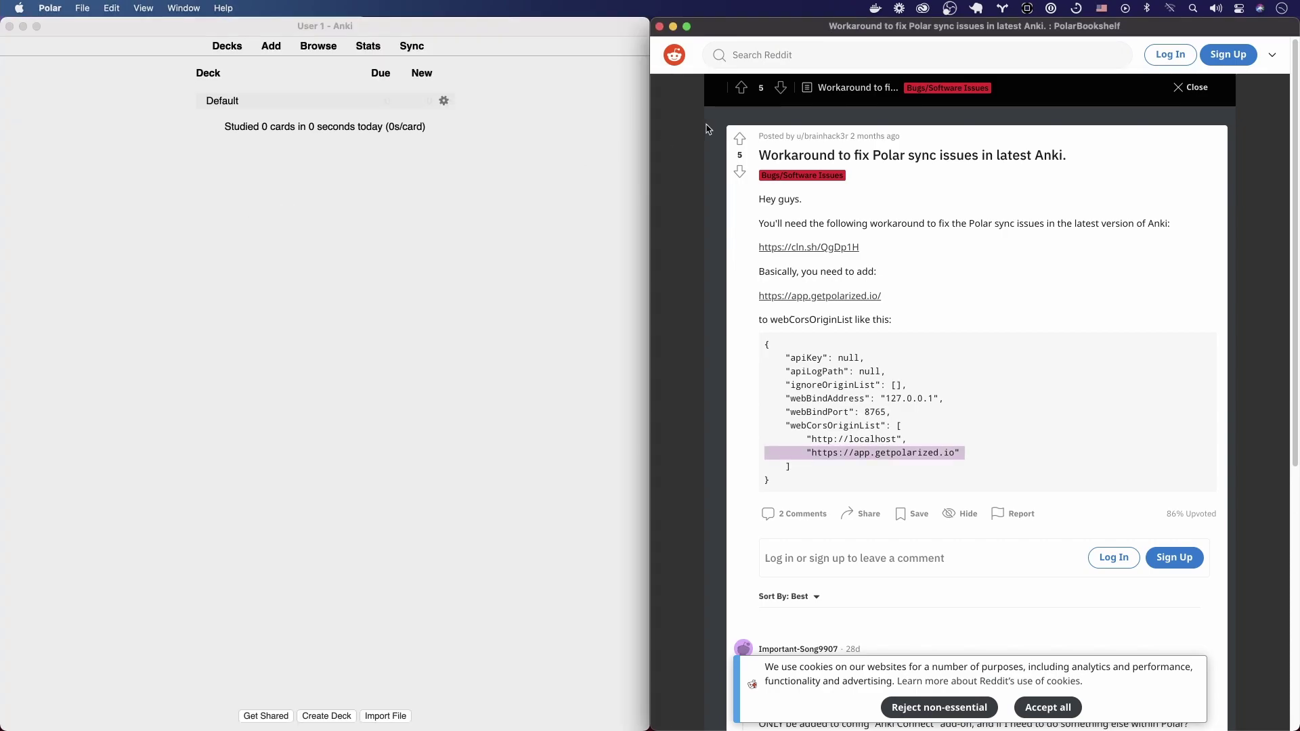
click(658, 26)
key(super+space)
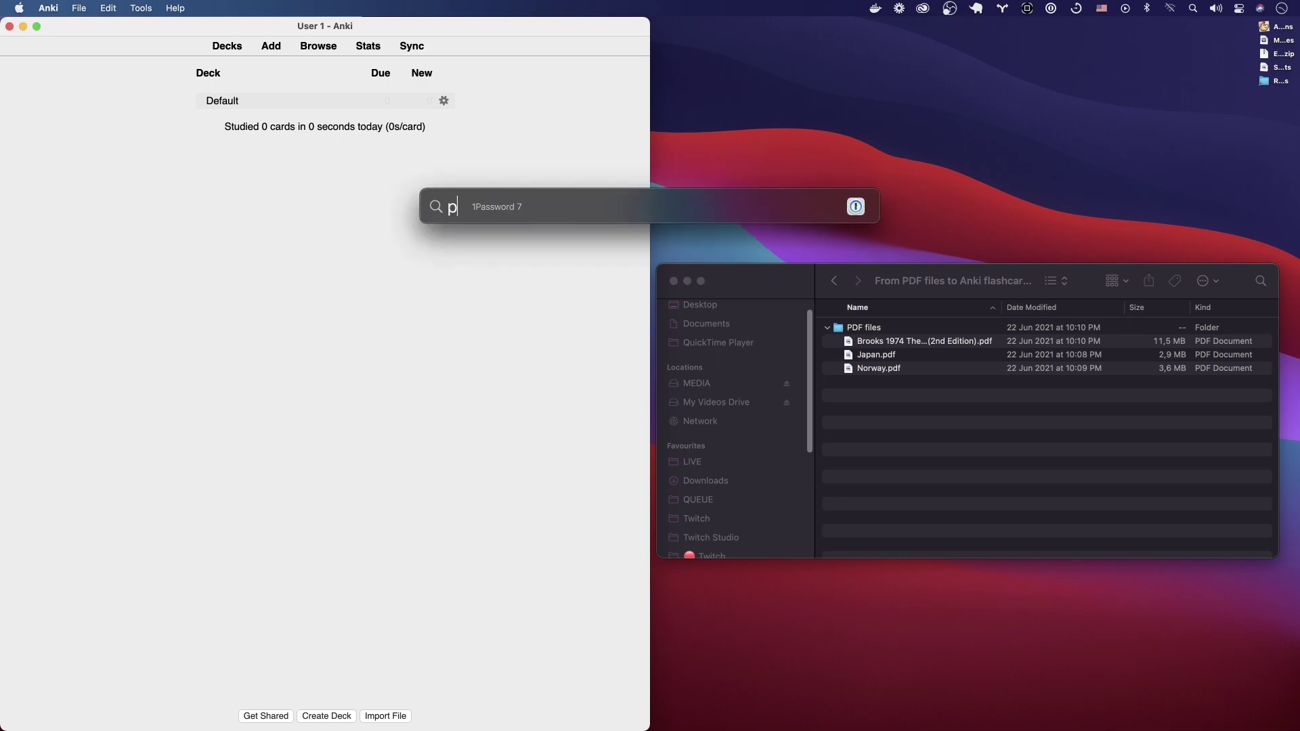
text(polar)
key(Return)
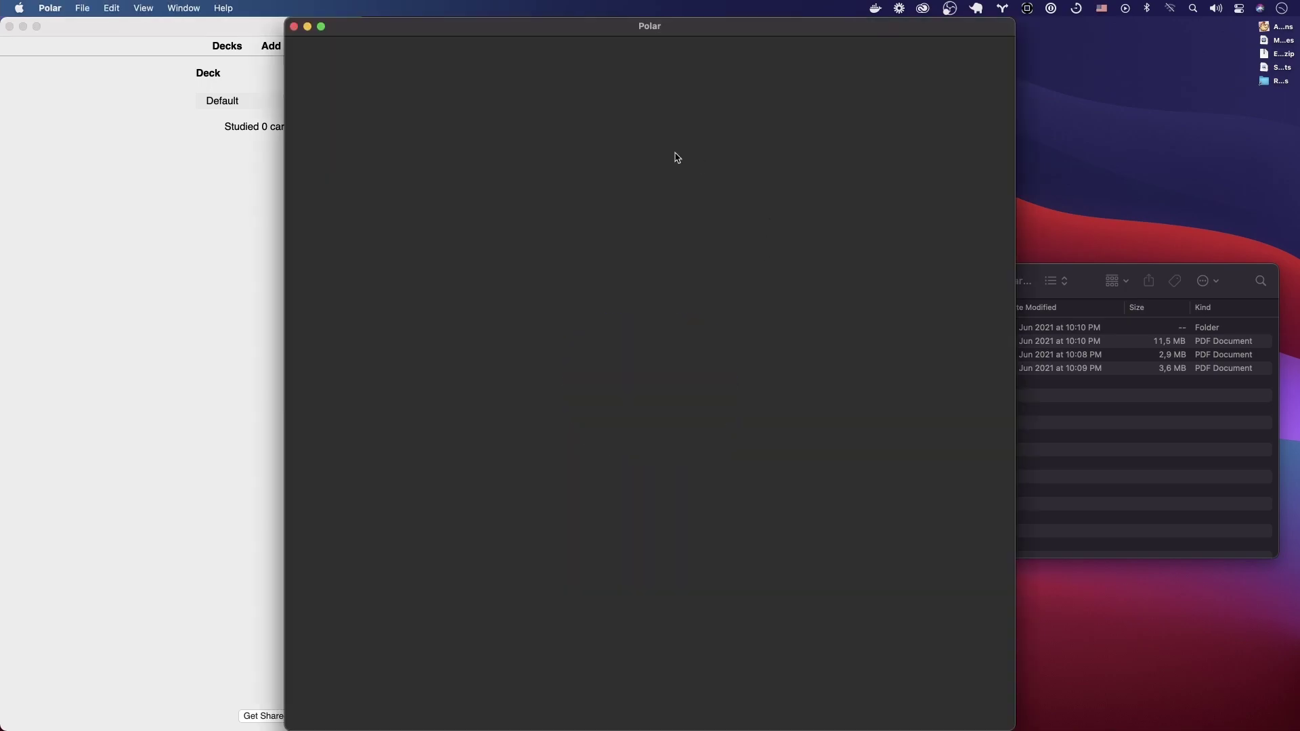
drag(552, 31, 855, 30)
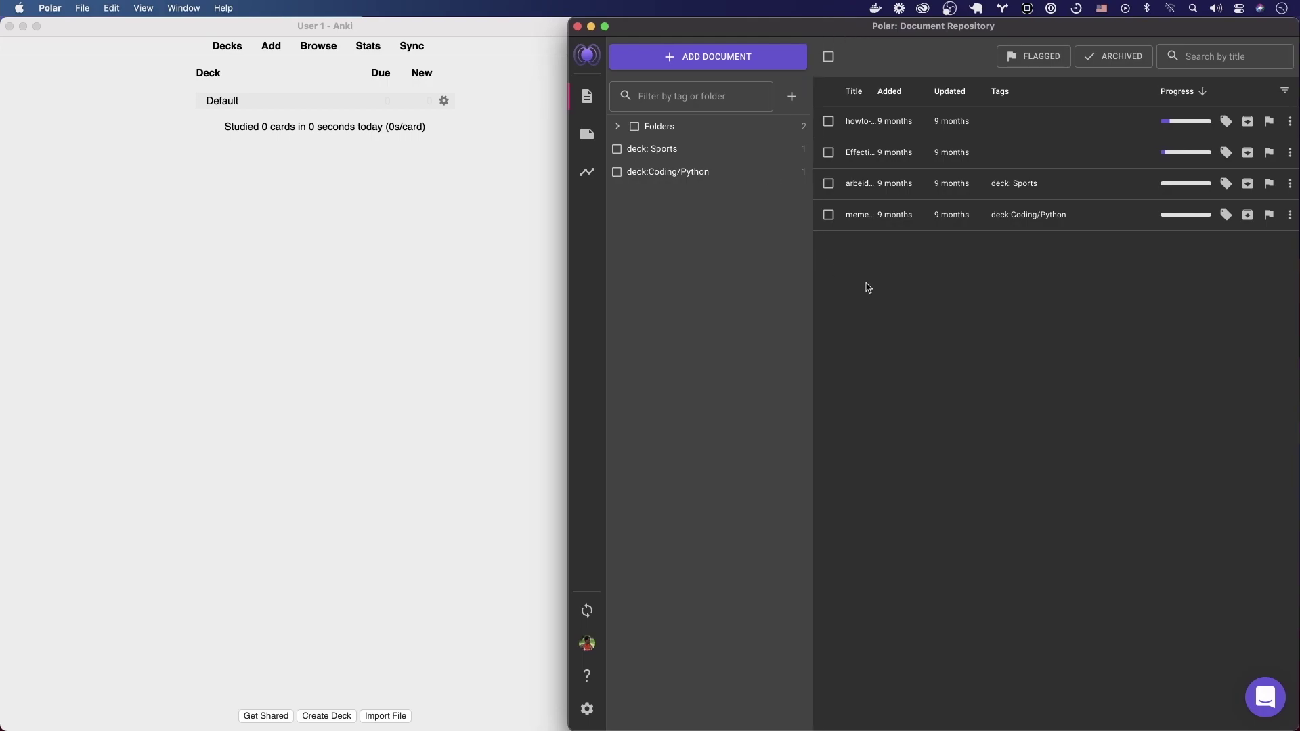
click(589, 611)
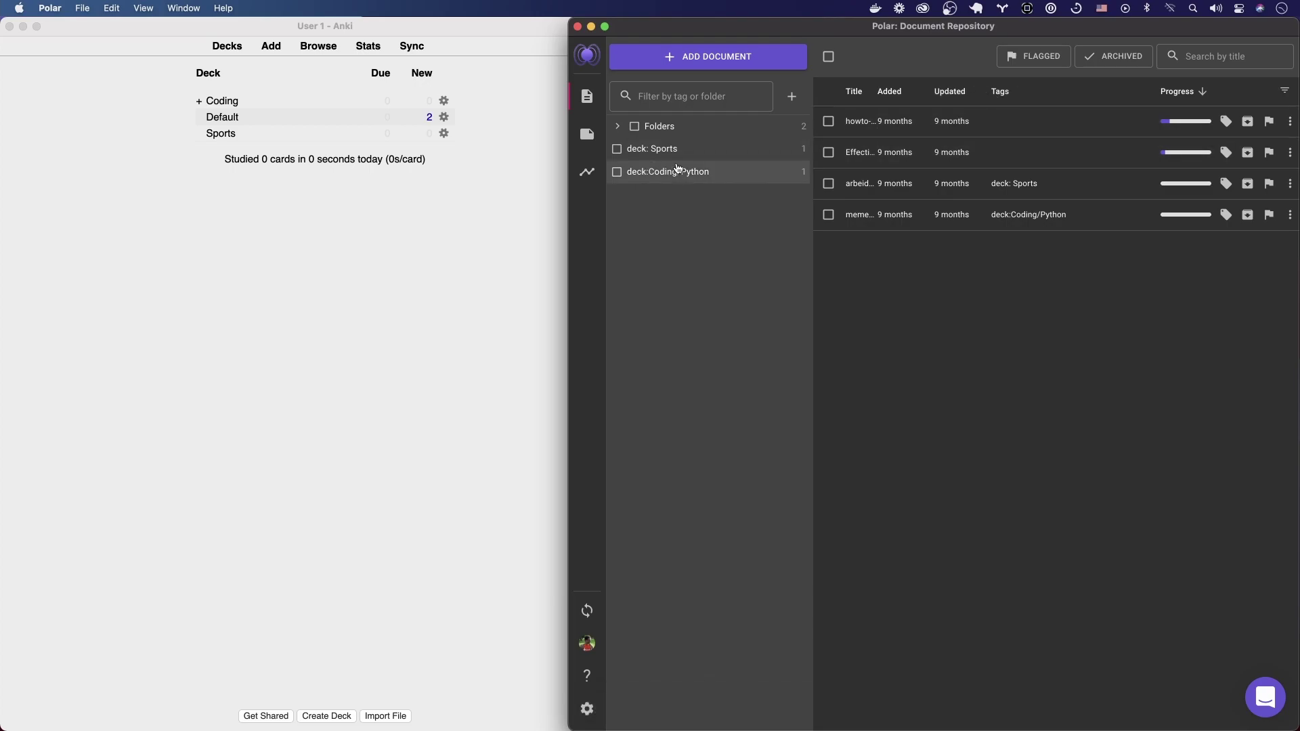
Look inside the Folders group and filter the documents by the existing deck tags, ending on deck:Coding/Python
click(617, 126)
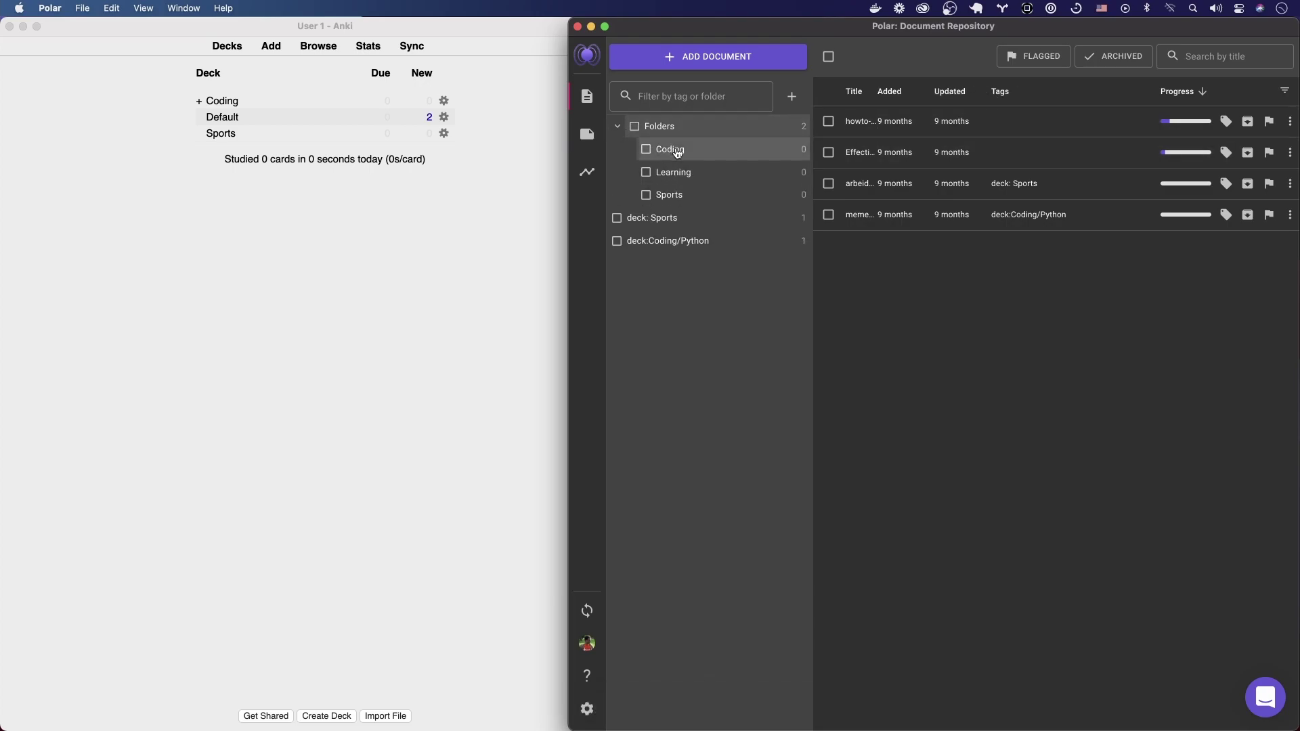
click(618, 126)
click(656, 156)
click(690, 174)
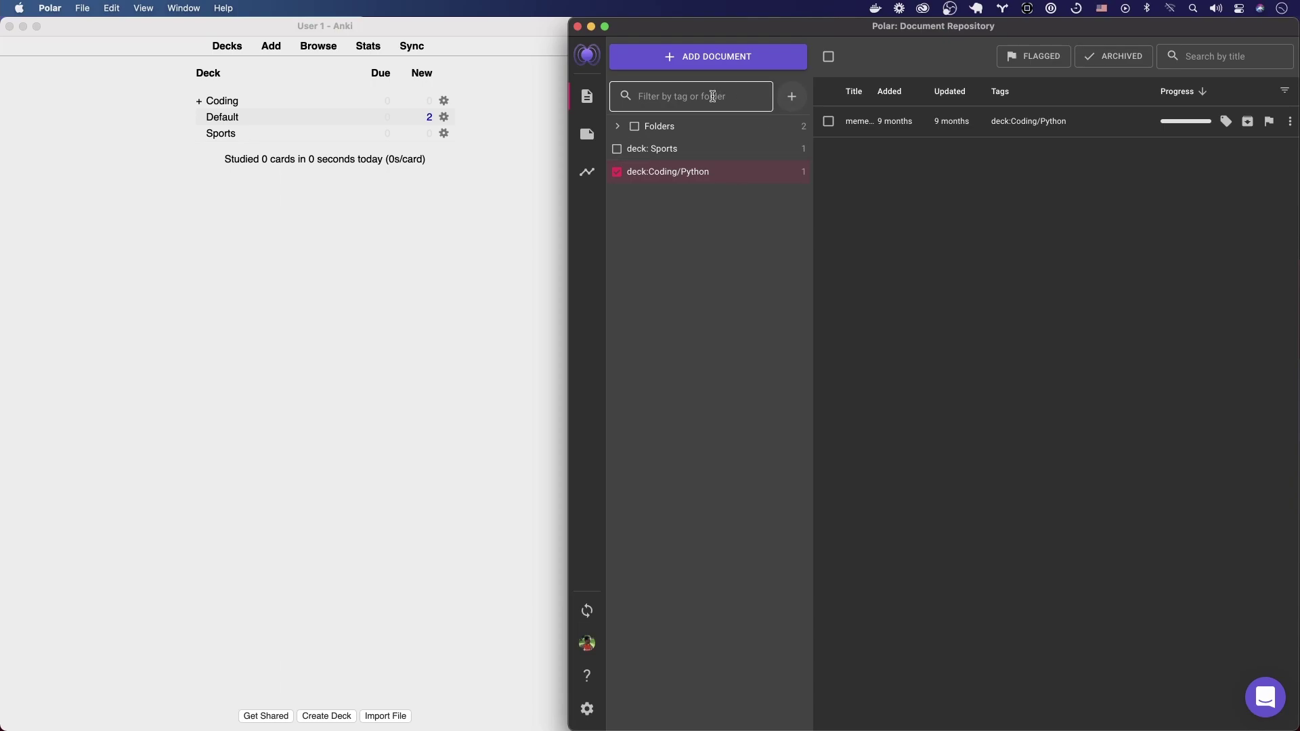
Create a new tag named "deck: Countries"
click(782, 99)
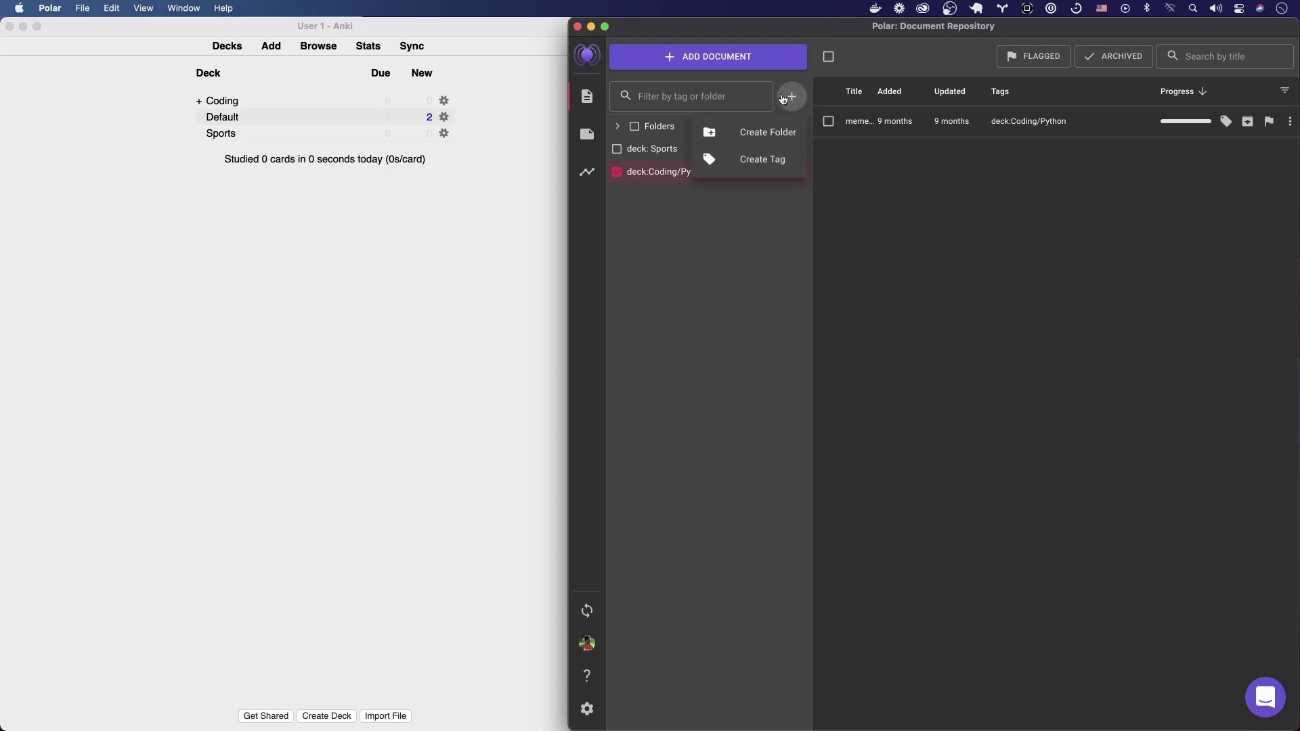
click(762, 157)
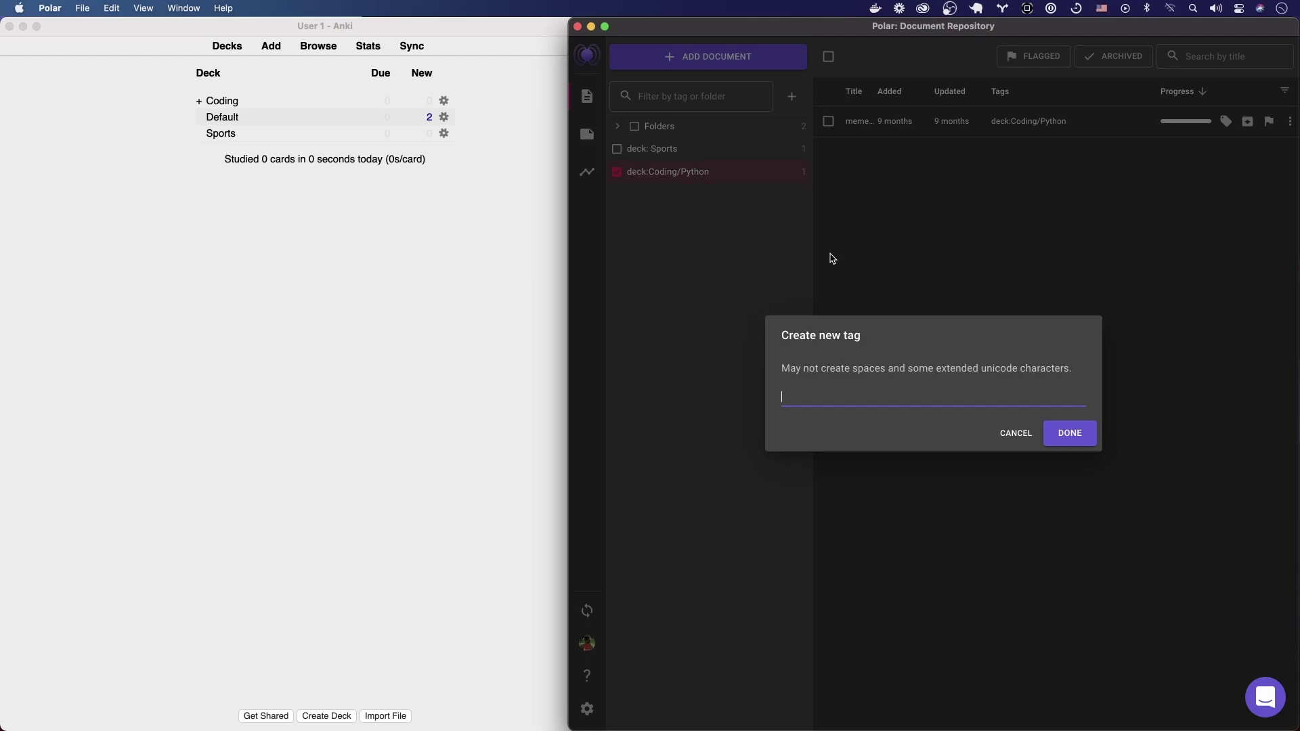
text(deck: Co)
text(untries)
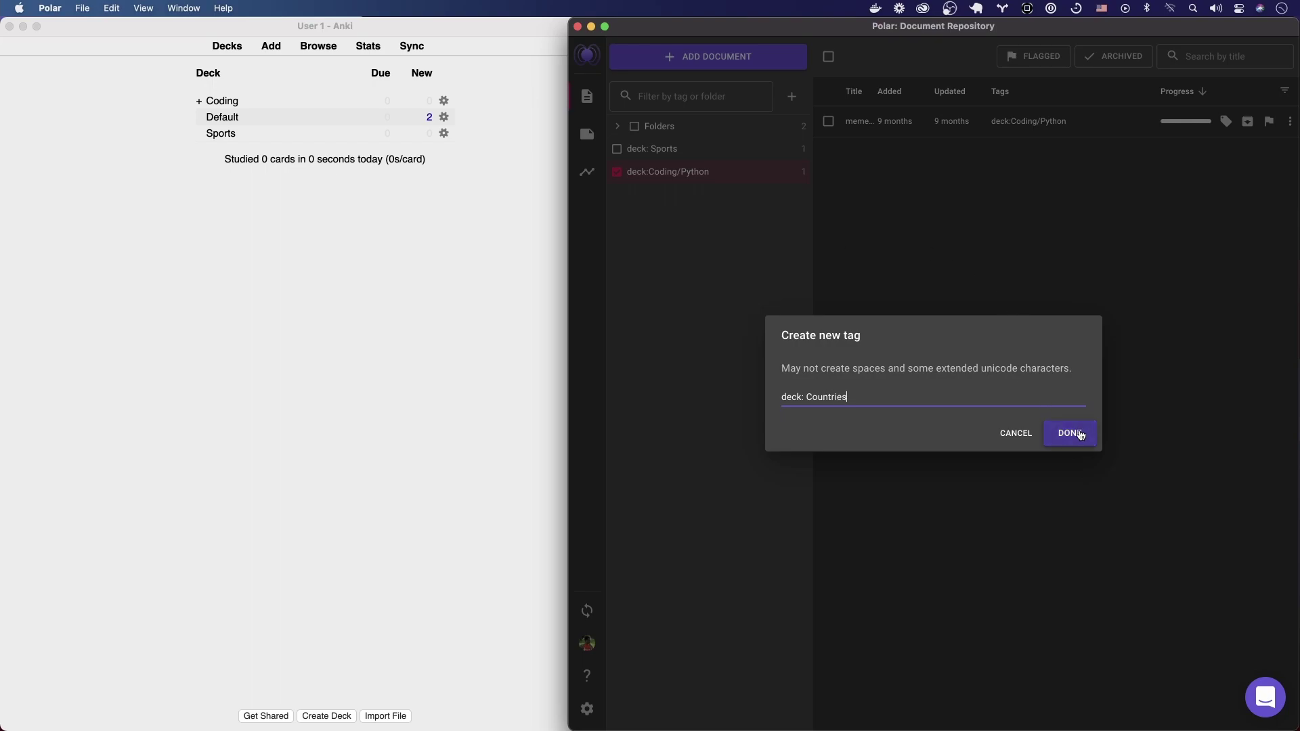
click(1081, 434)
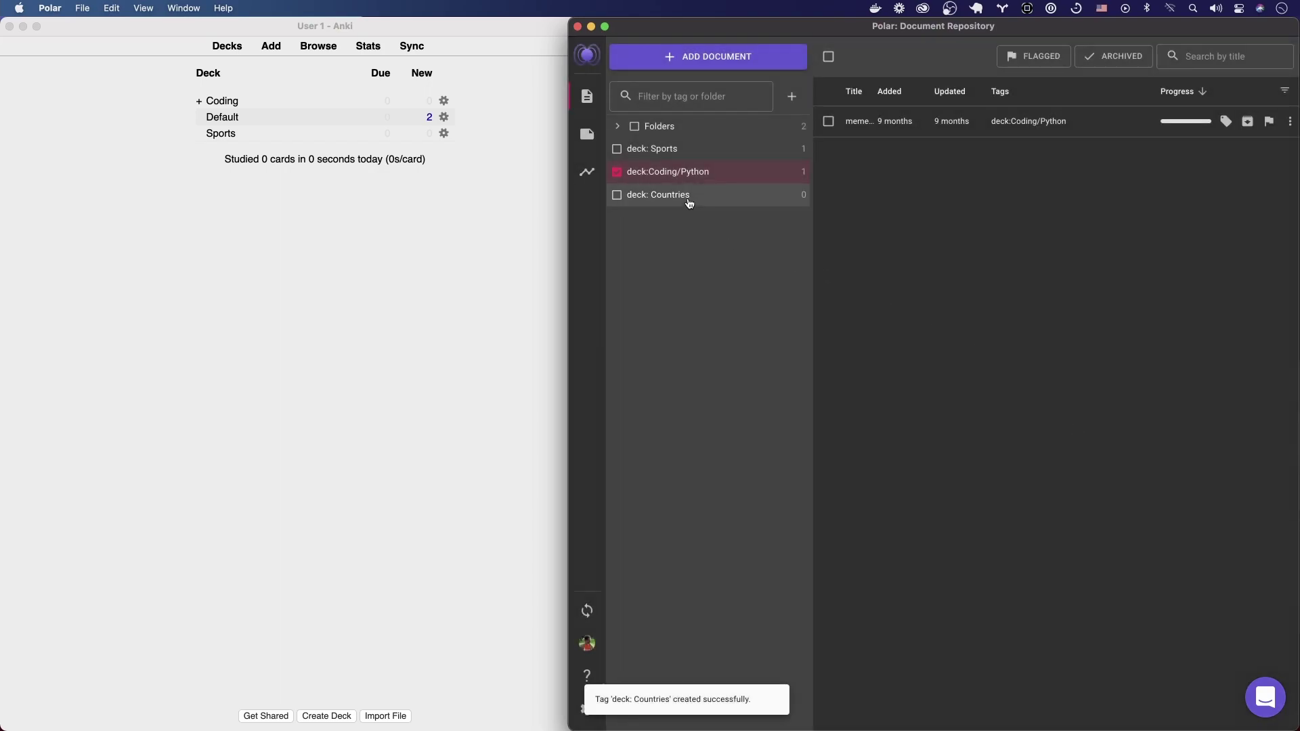
Import Japan.pdf and Norway.pdf from the Finder folder "PDF files" into Polar, and clear the deck: Countries filter to list all documents
click(689, 199)
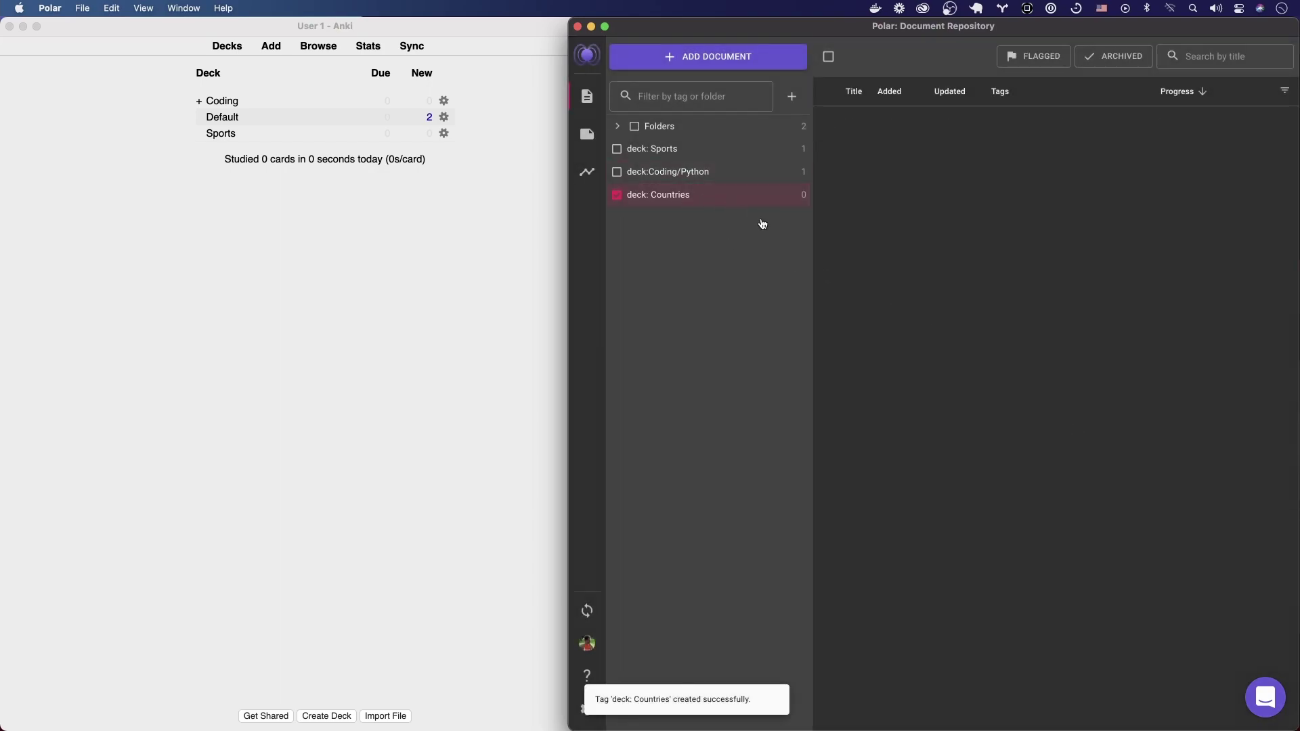
key(super+Tab)
drag(769, 279, 474, 331)
click(579, 404)
shift+click(582, 417)
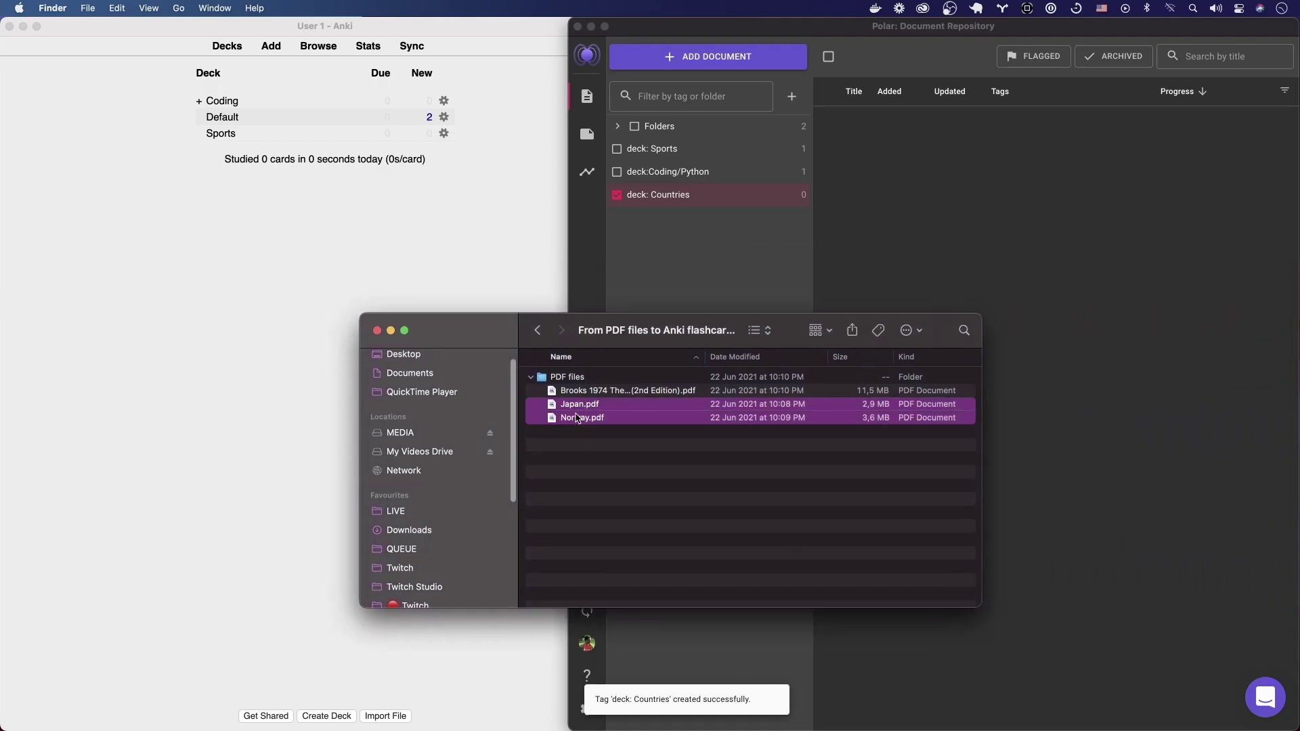
drag(583, 417, 928, 269)
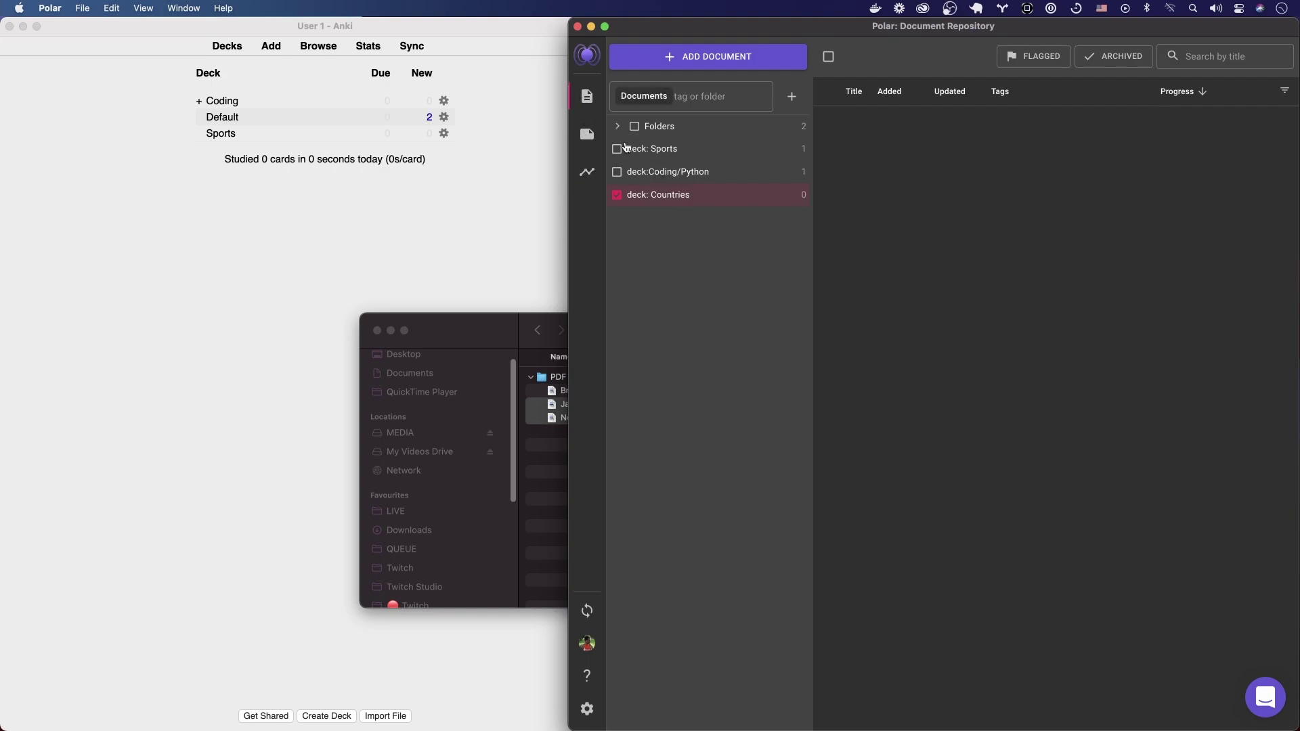
click(617, 196)
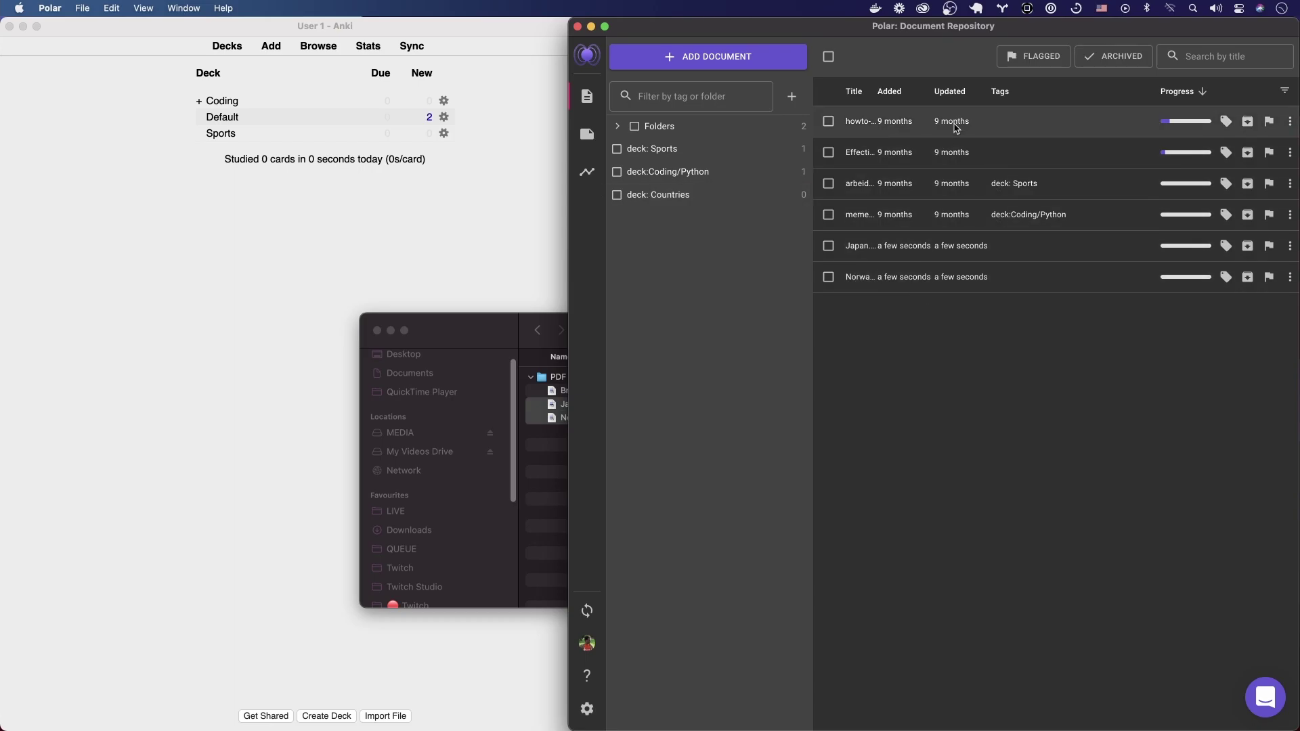
Hide the Added and Updated columns in the document list
click(1284, 91)
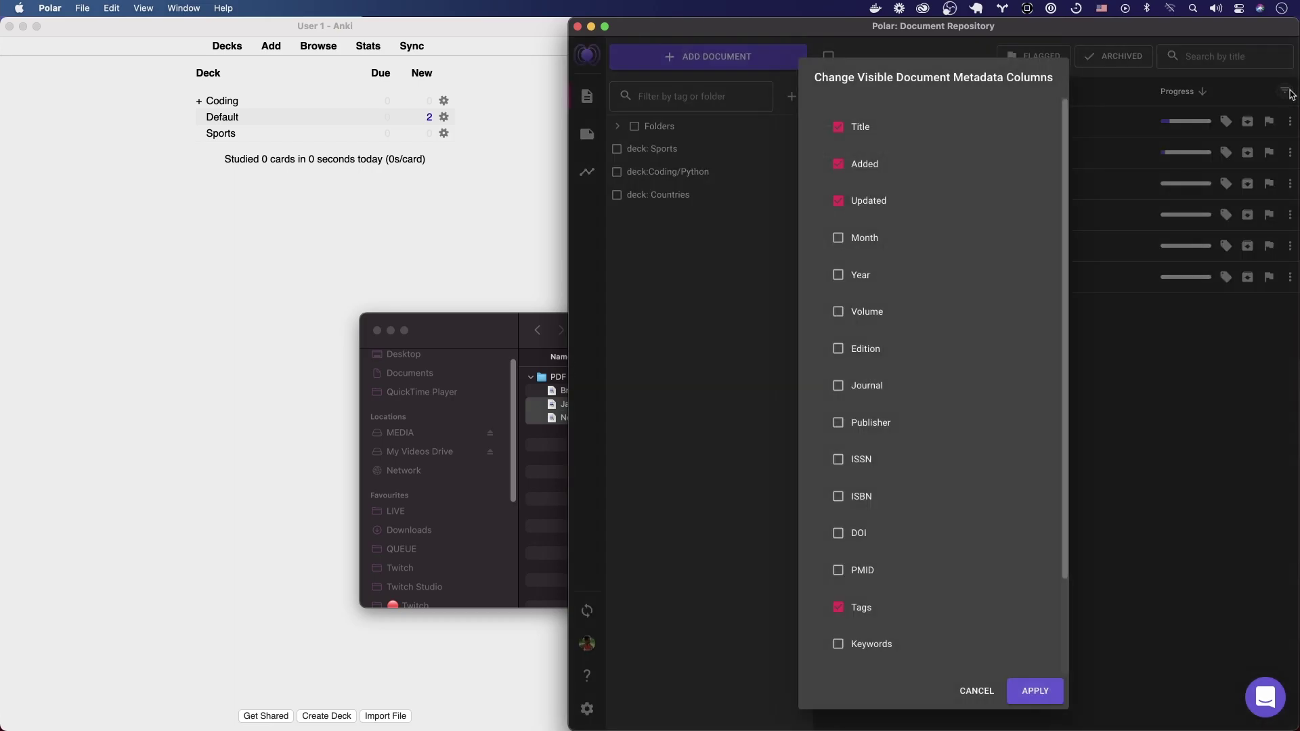
click(844, 162)
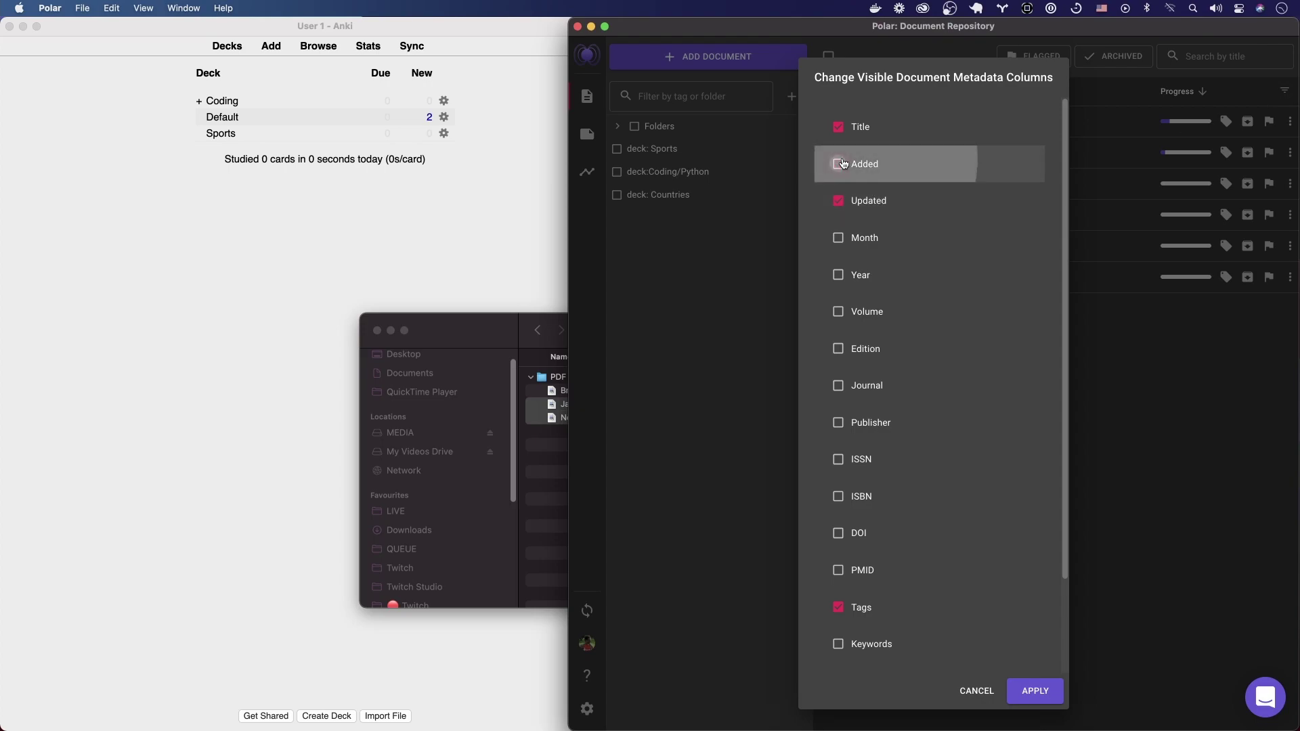
click(843, 212)
click(1038, 686)
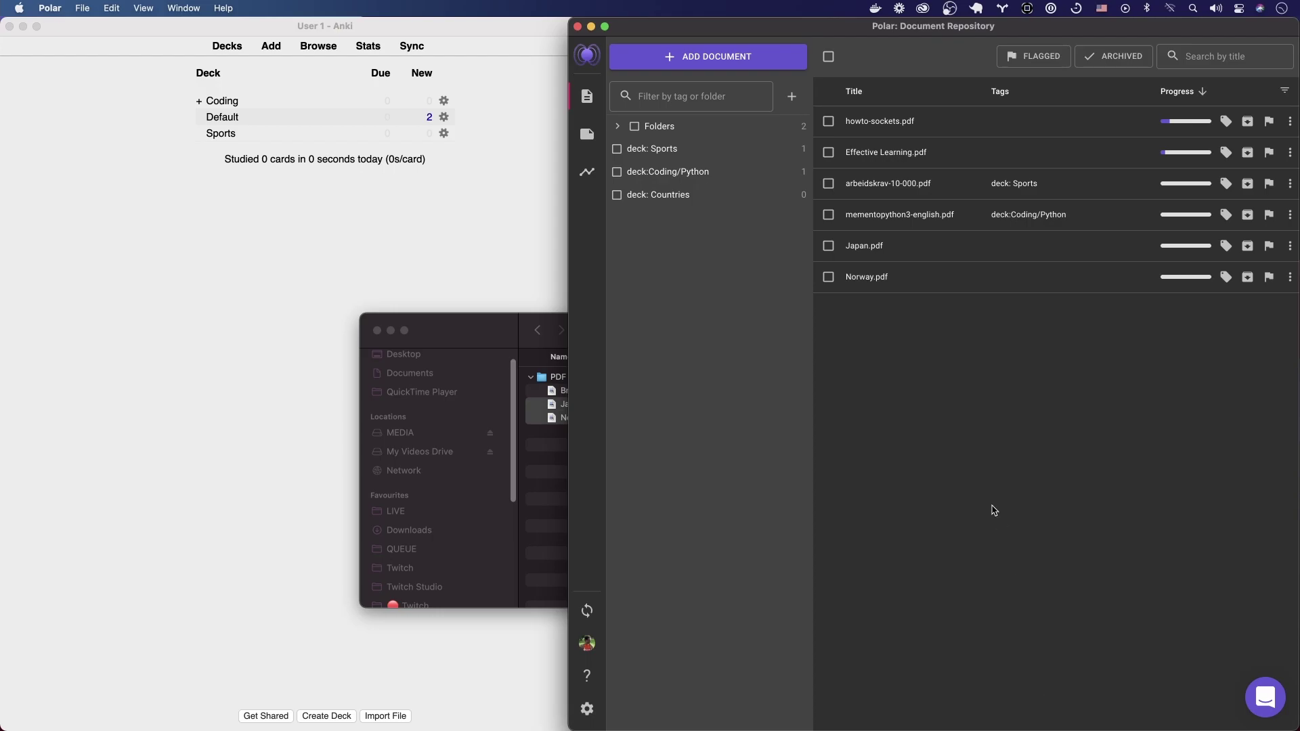
Assign the "deck: Countries" tag to both Japan.pdf and Norway.pdf
click(828, 246)
click(830, 278)
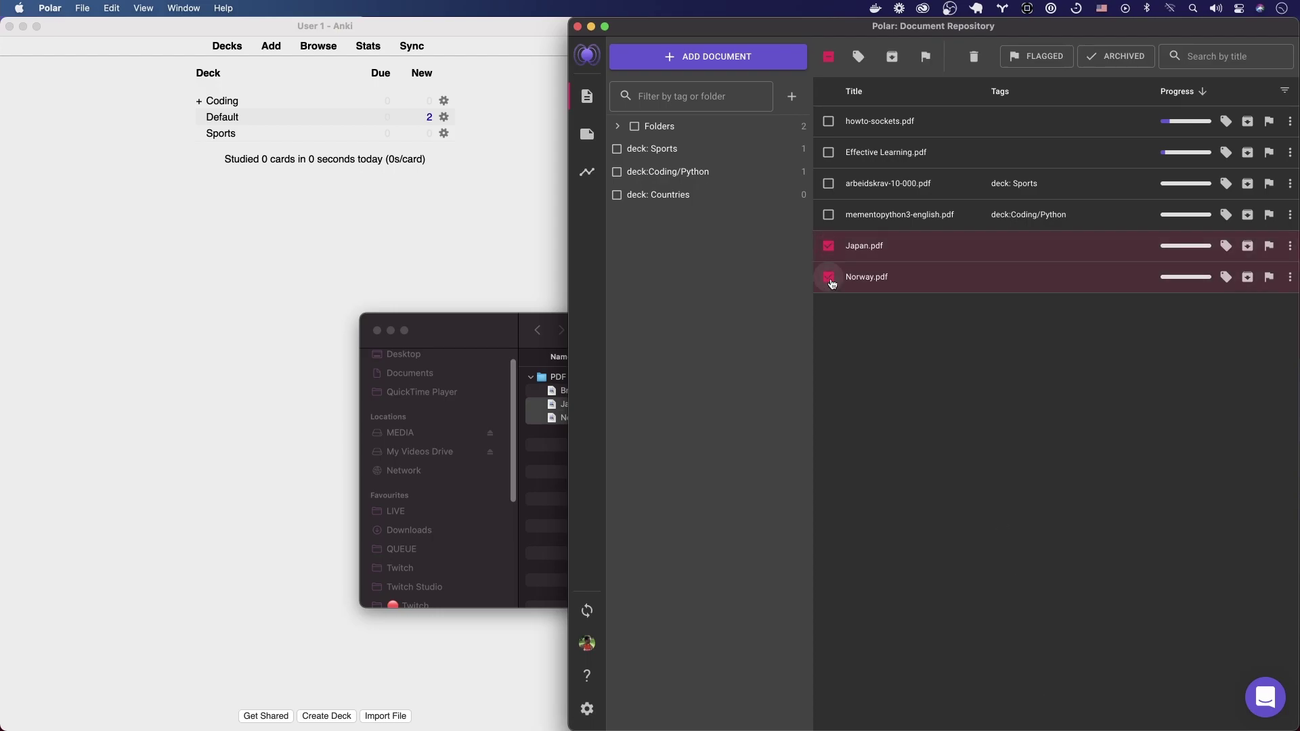
click(866, 62)
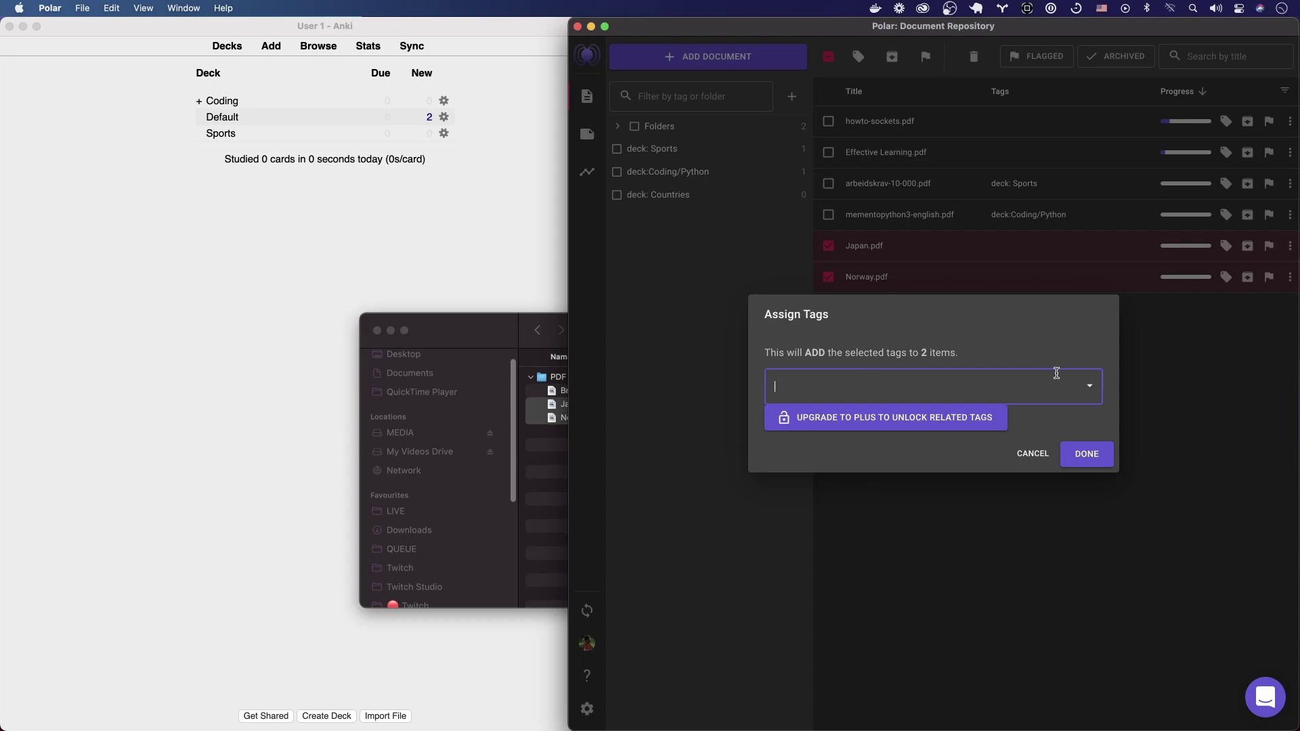
click(1090, 388)
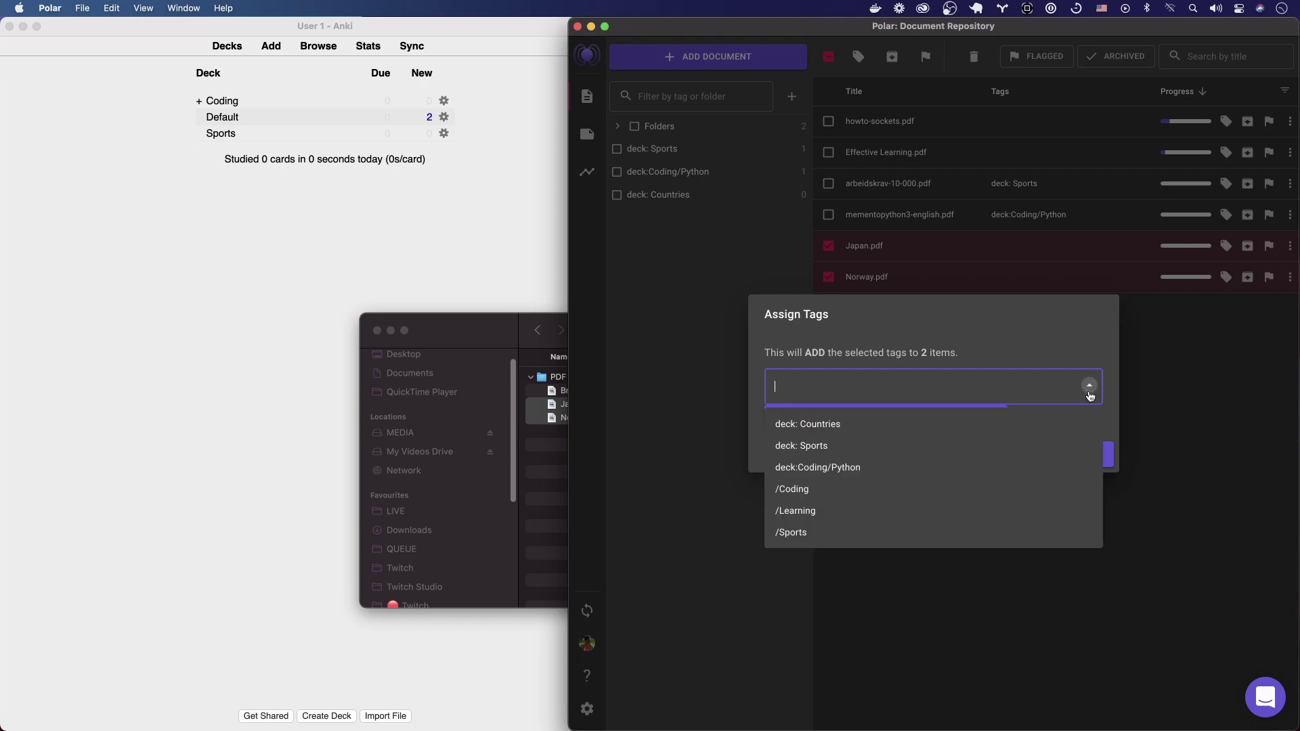
click(862, 436)
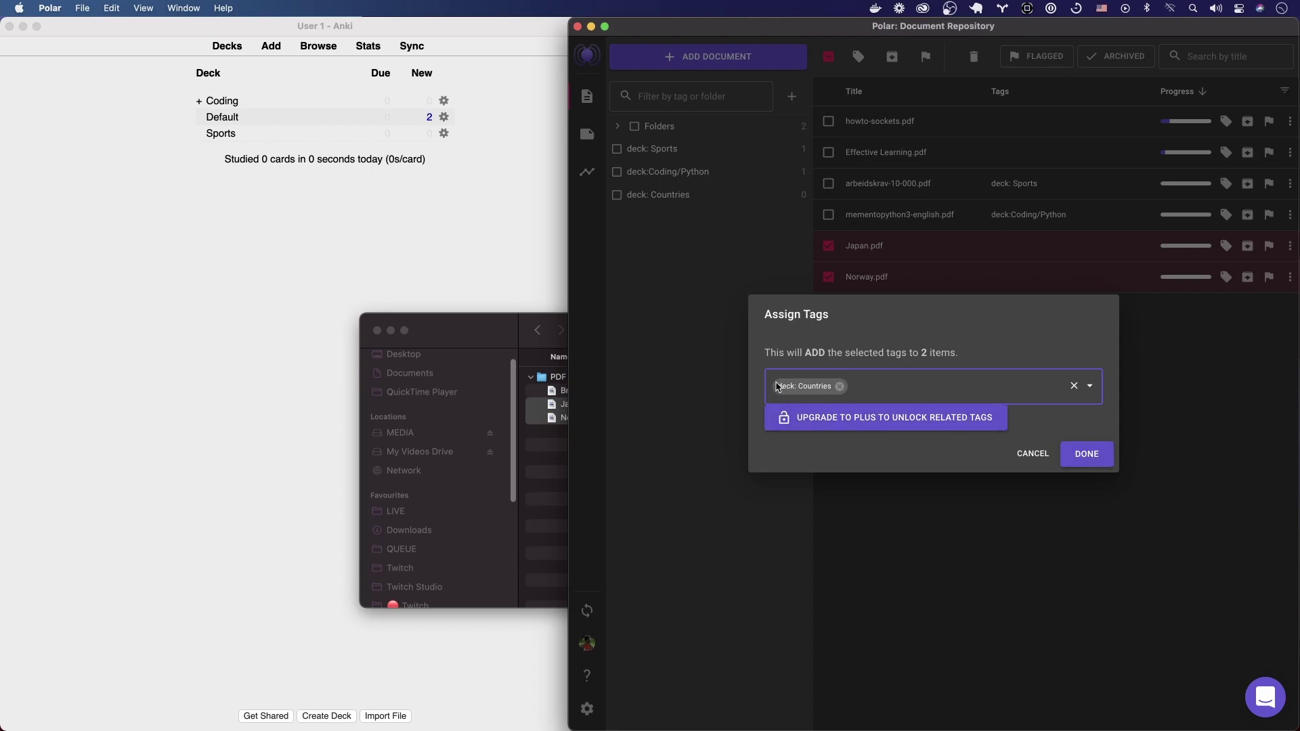
click(1084, 455)
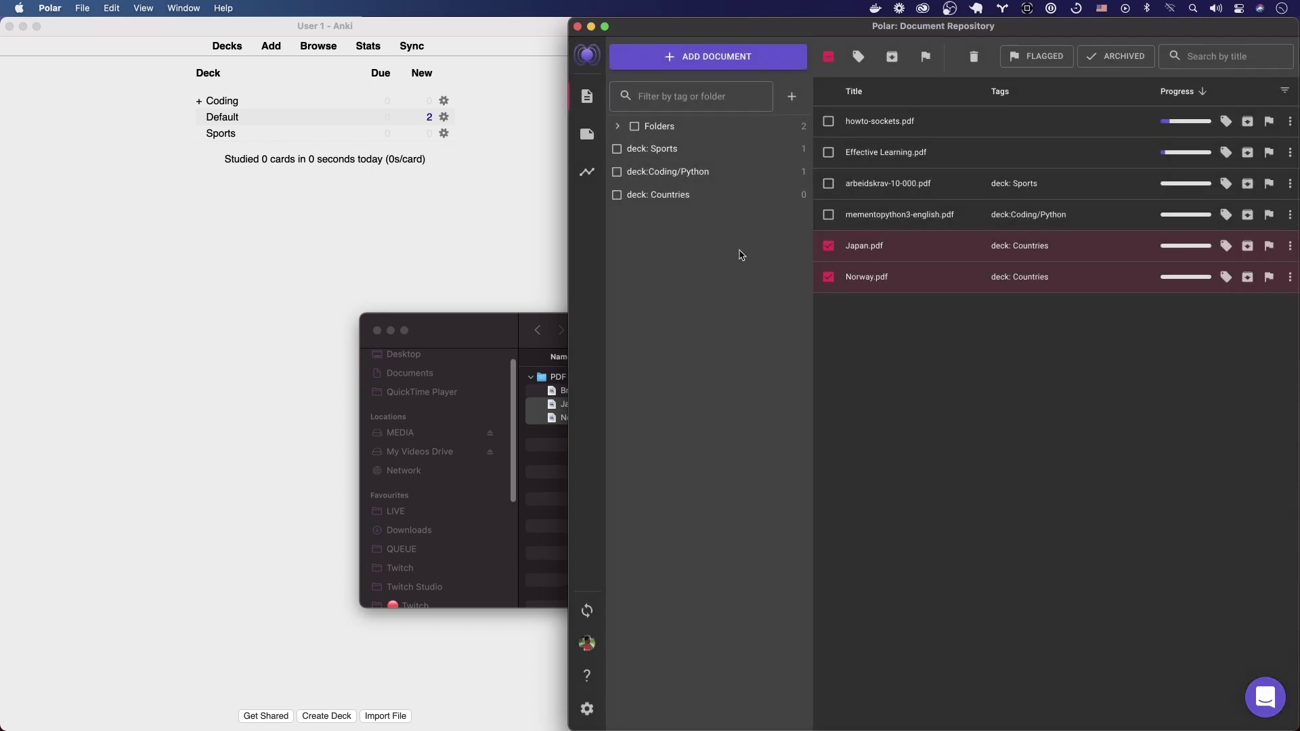
Filter the documents by the deck: Countries tag and open Japan.pdf in full screen
click(686, 150)
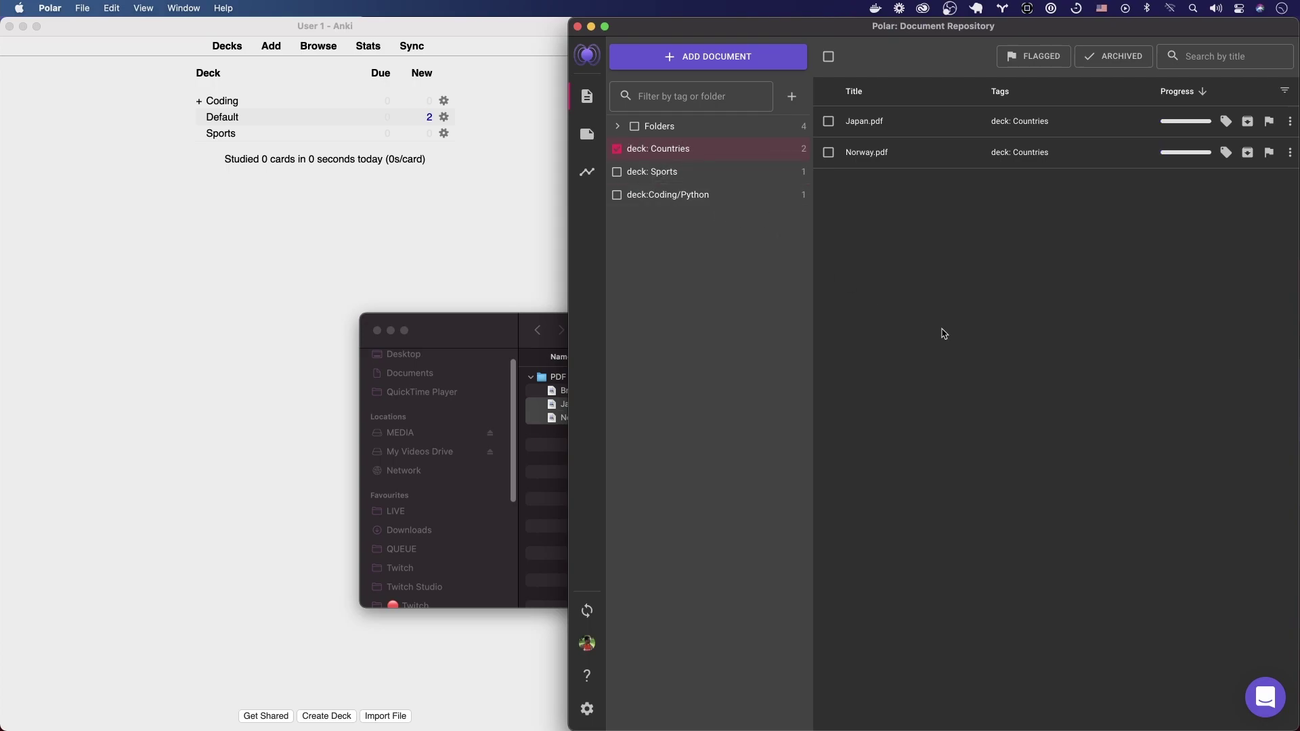
double_click(893, 128)
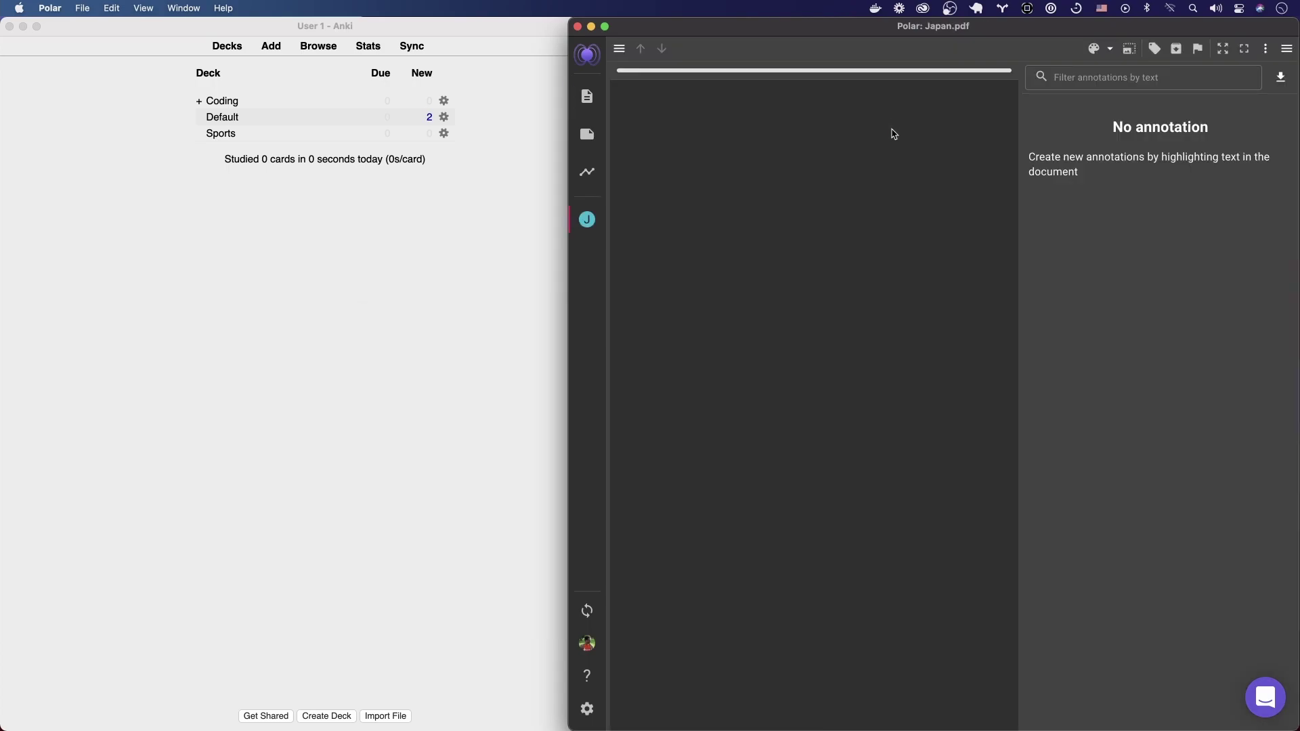
click(604, 28)
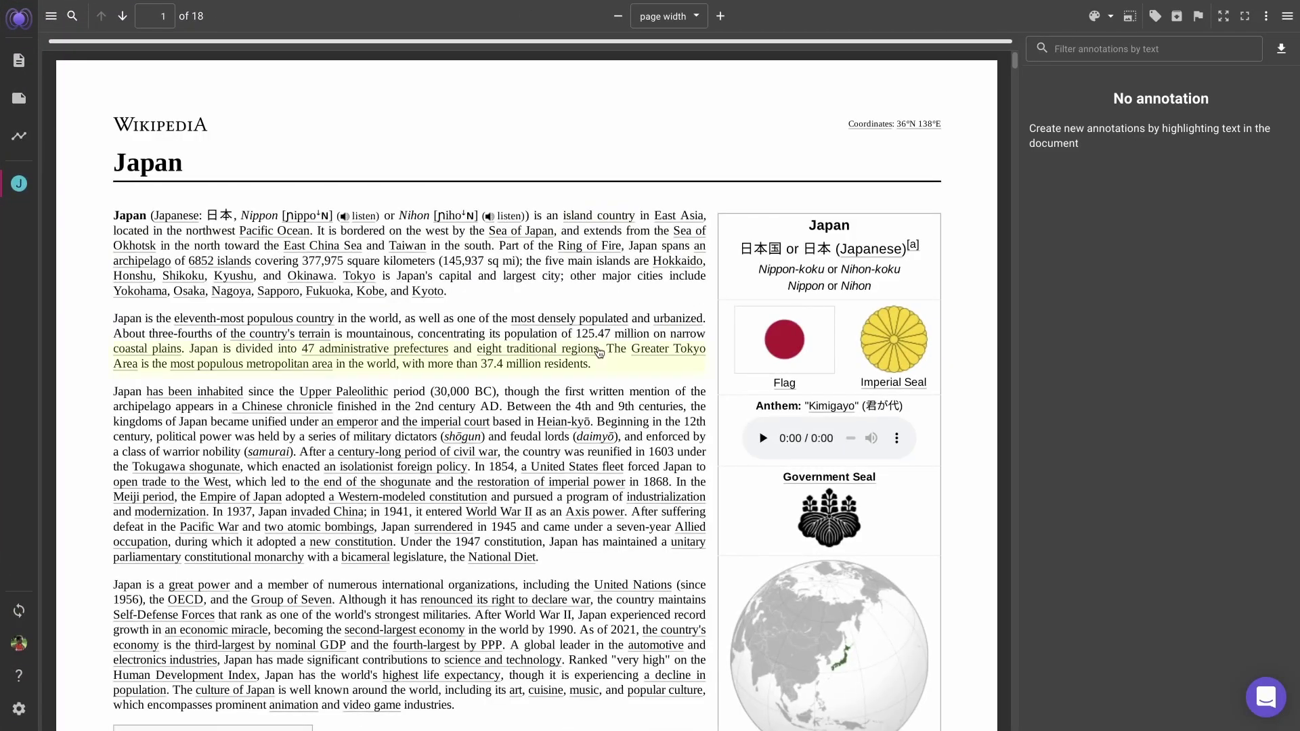
Look through the first pages of Japan.pdf, search its text for "pre" and close the search
scroll(552, 361, down, 4)
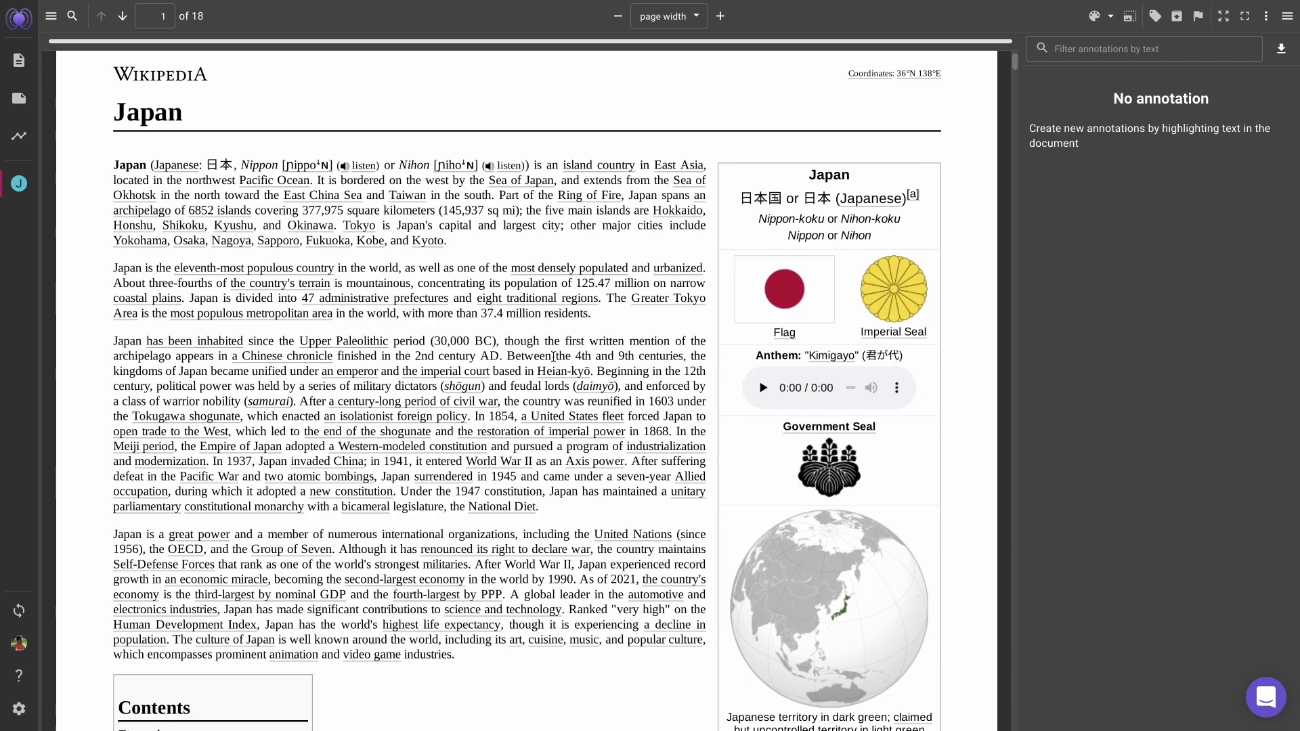
scroll(553, 356, down, 9)
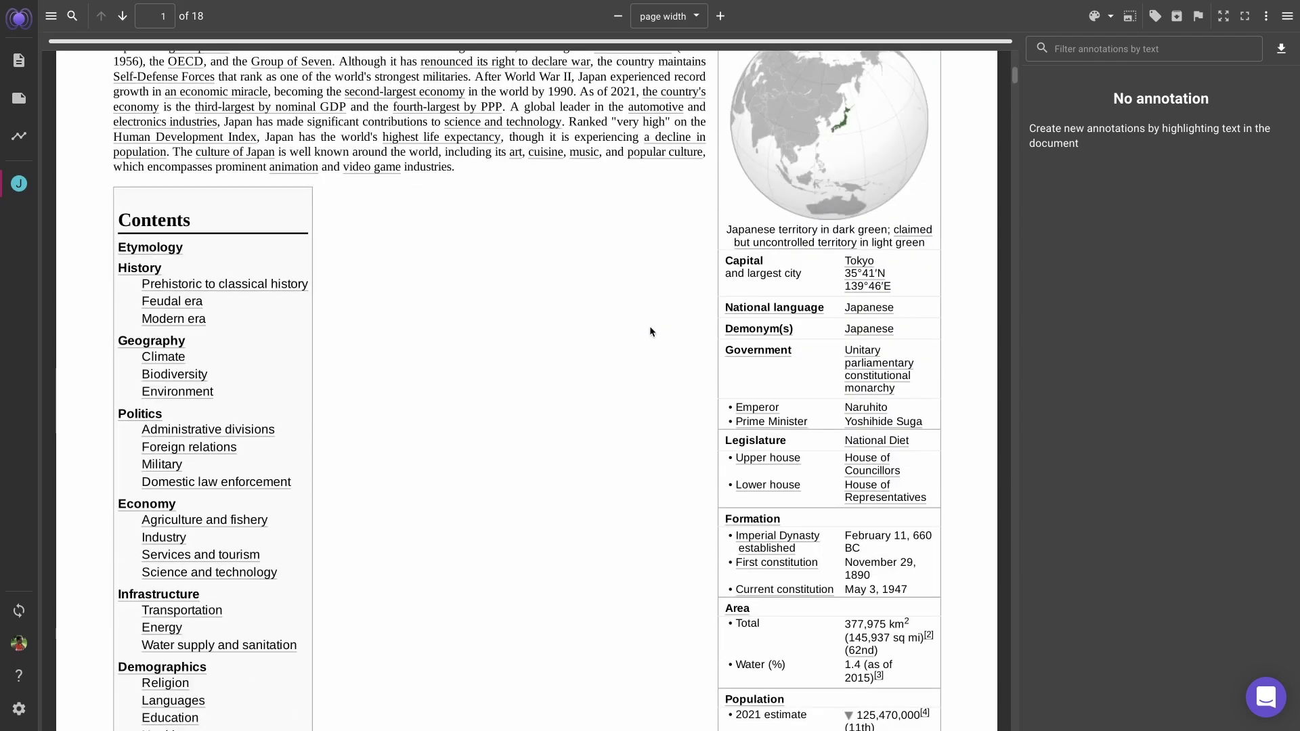
scroll(650, 330, down, 6)
scroll(650, 330, up, 20)
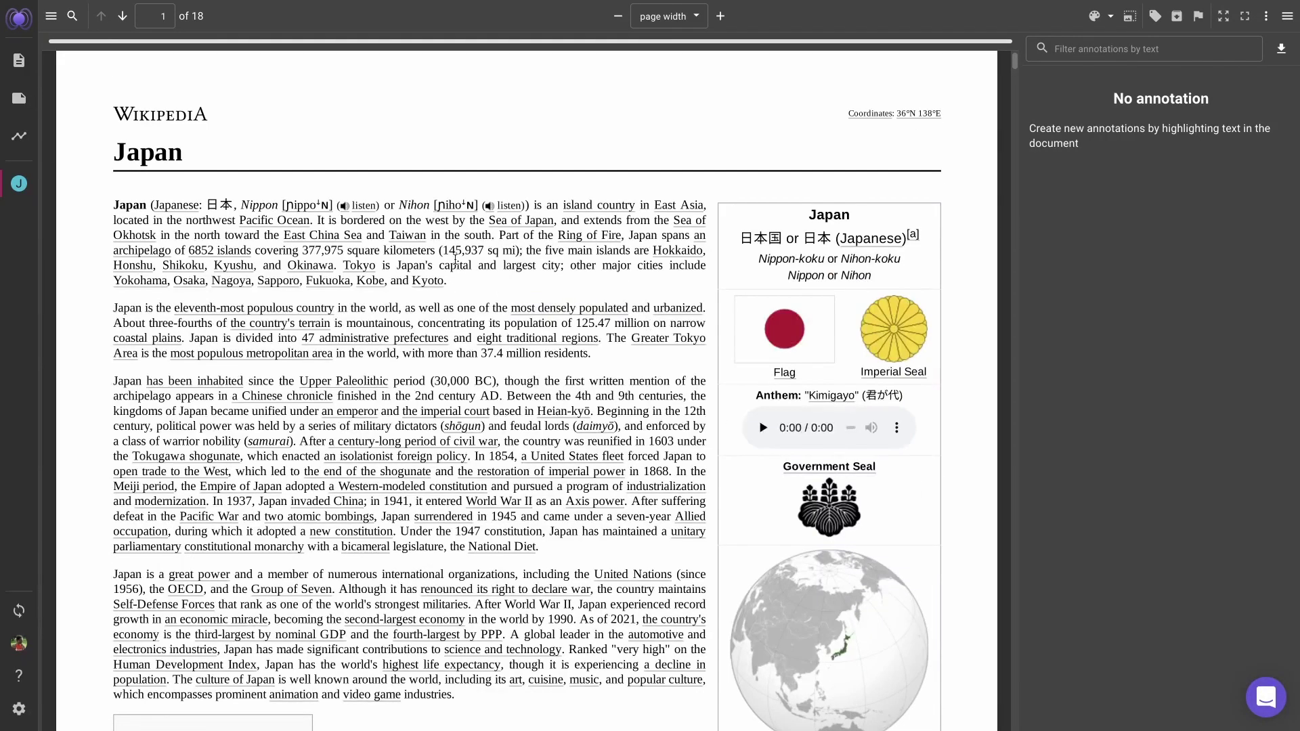
key(ctrl+f)
text(jap)
key(Return)
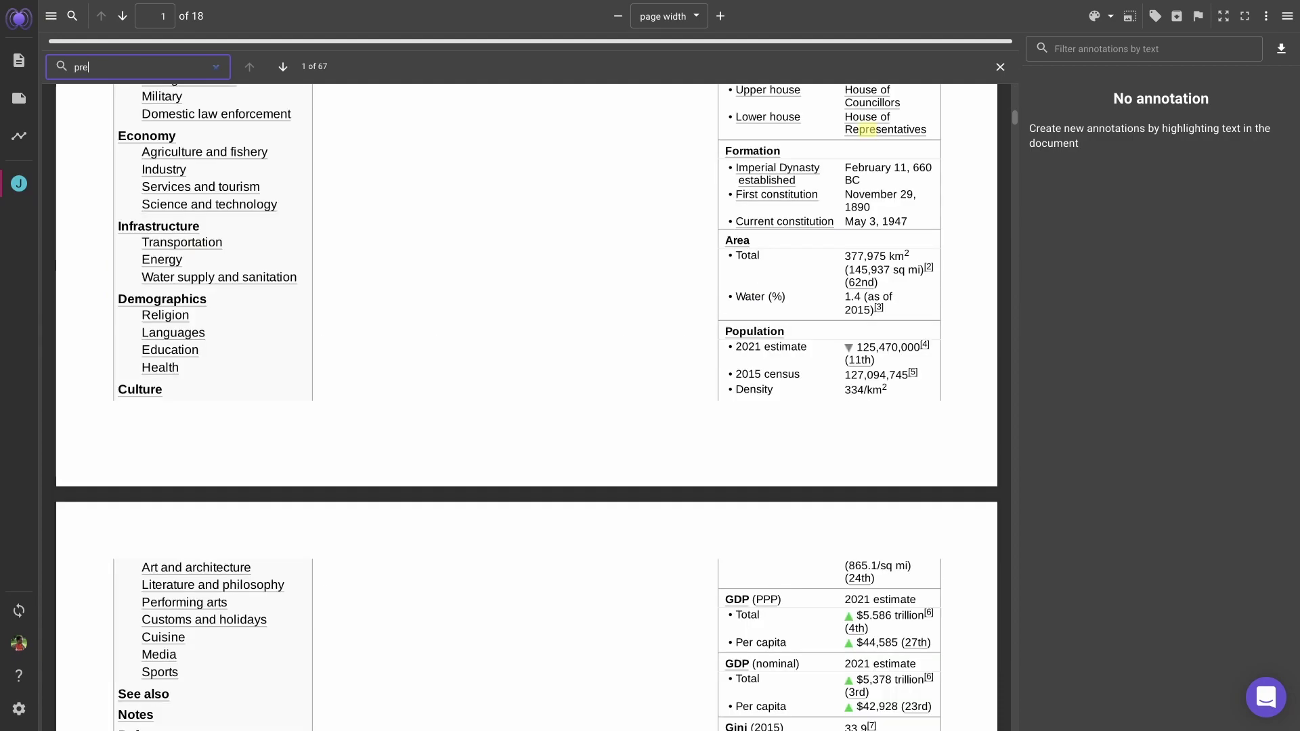
key(Escape)
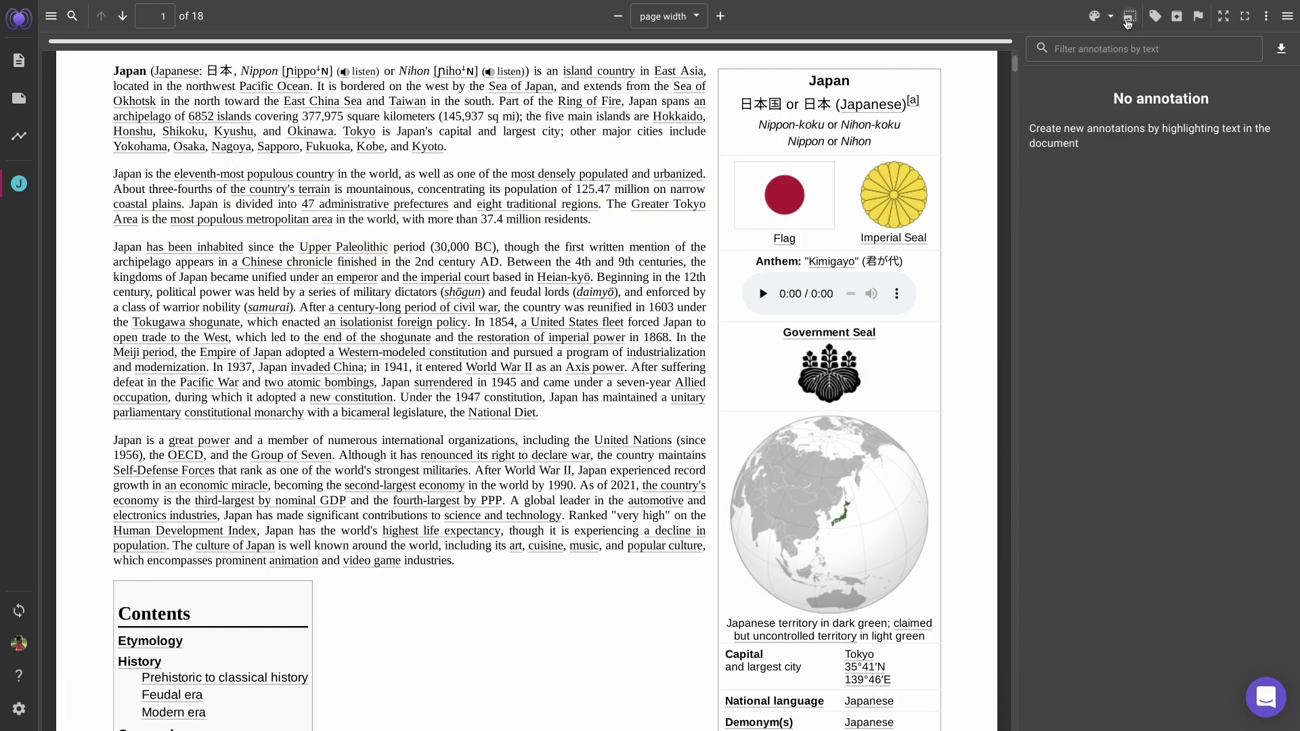
Highlight "Japan is divided into 47 administrative prefectures" and create its flashcard: front "How many prefectures are there in Japan?", back "47!" in bold
drag(189, 204, 448, 204)
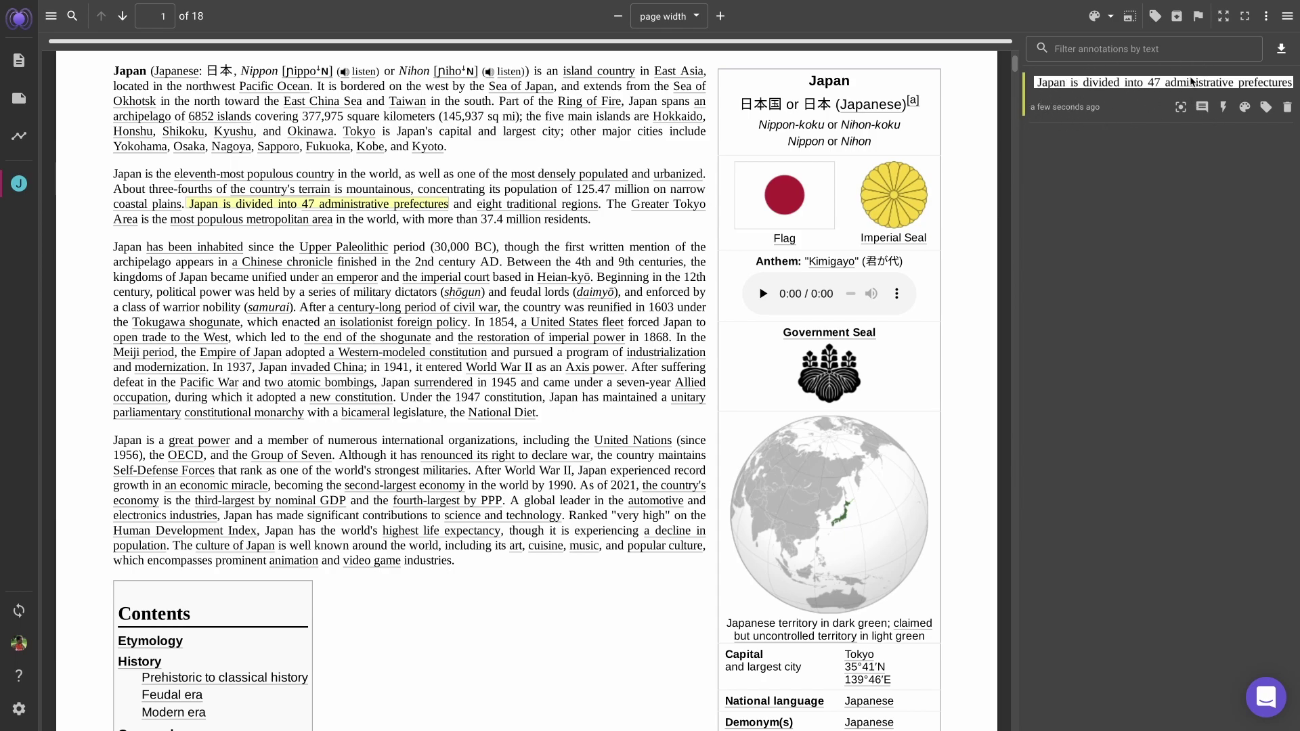
click(1223, 107)
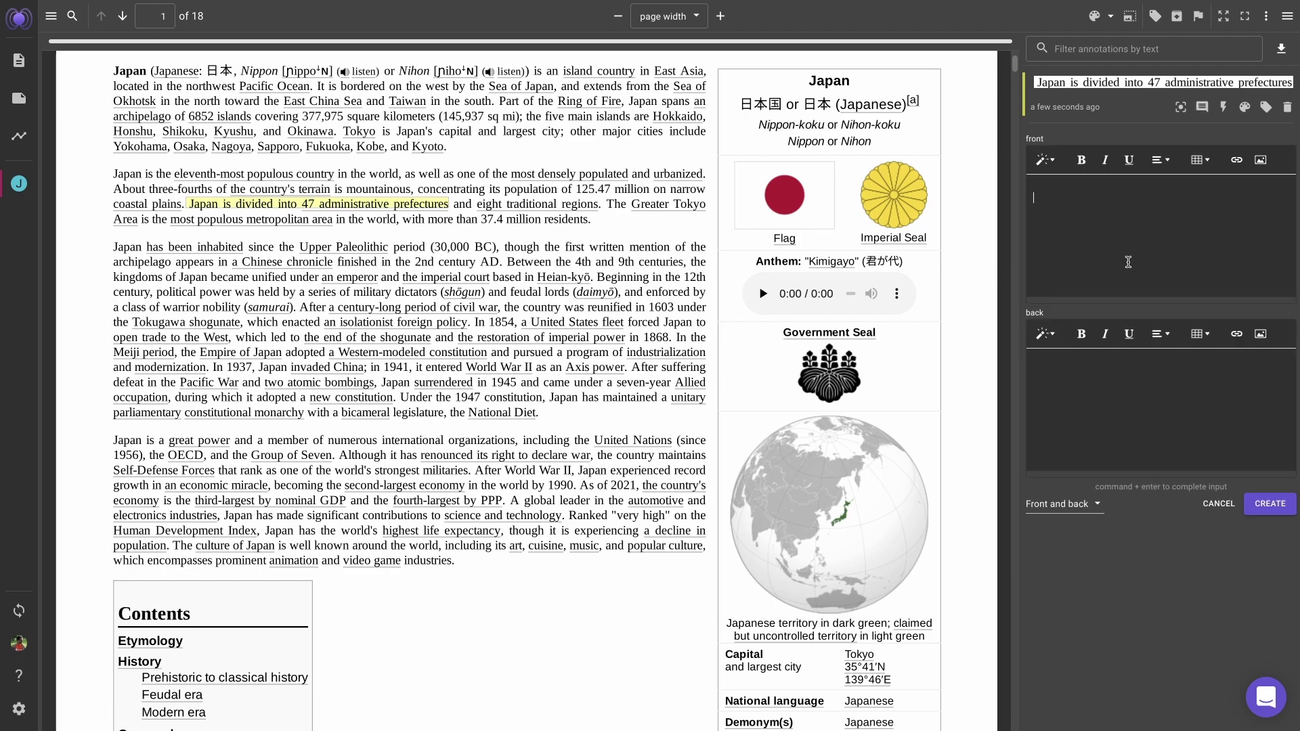
text(How many prefe)
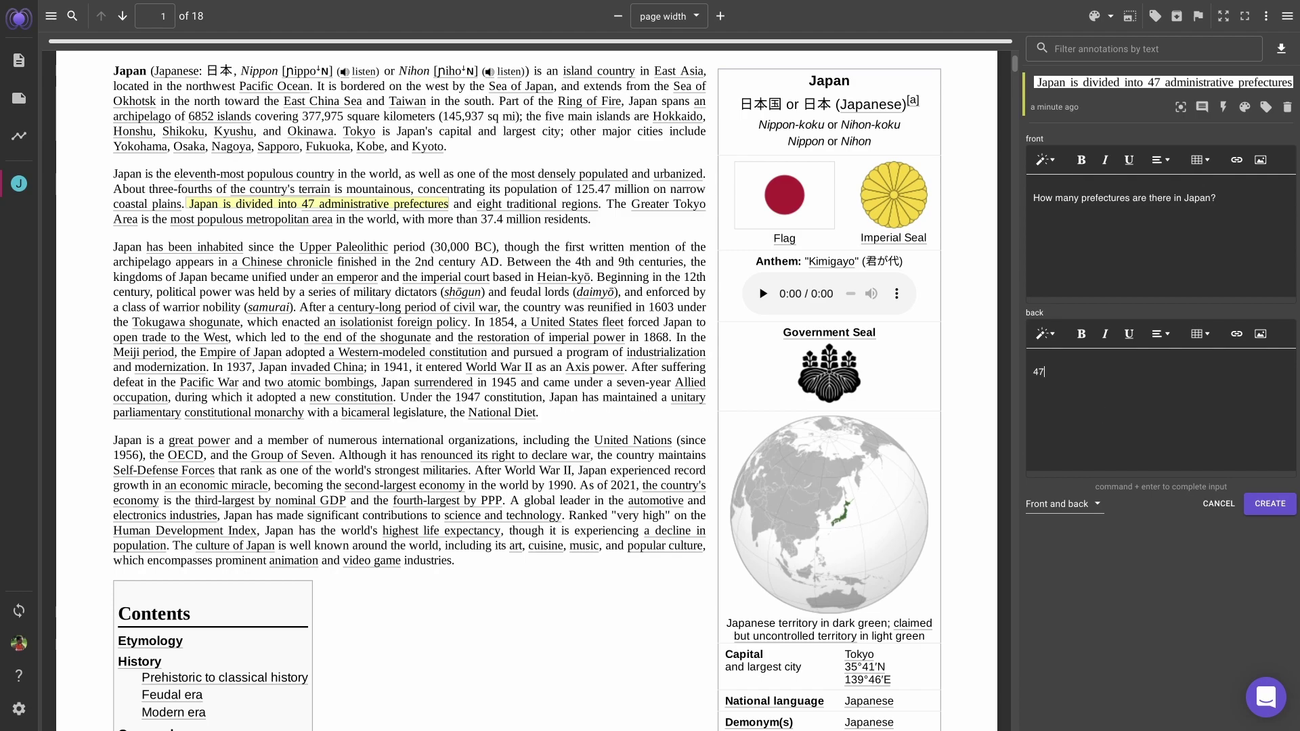
key(super+a)
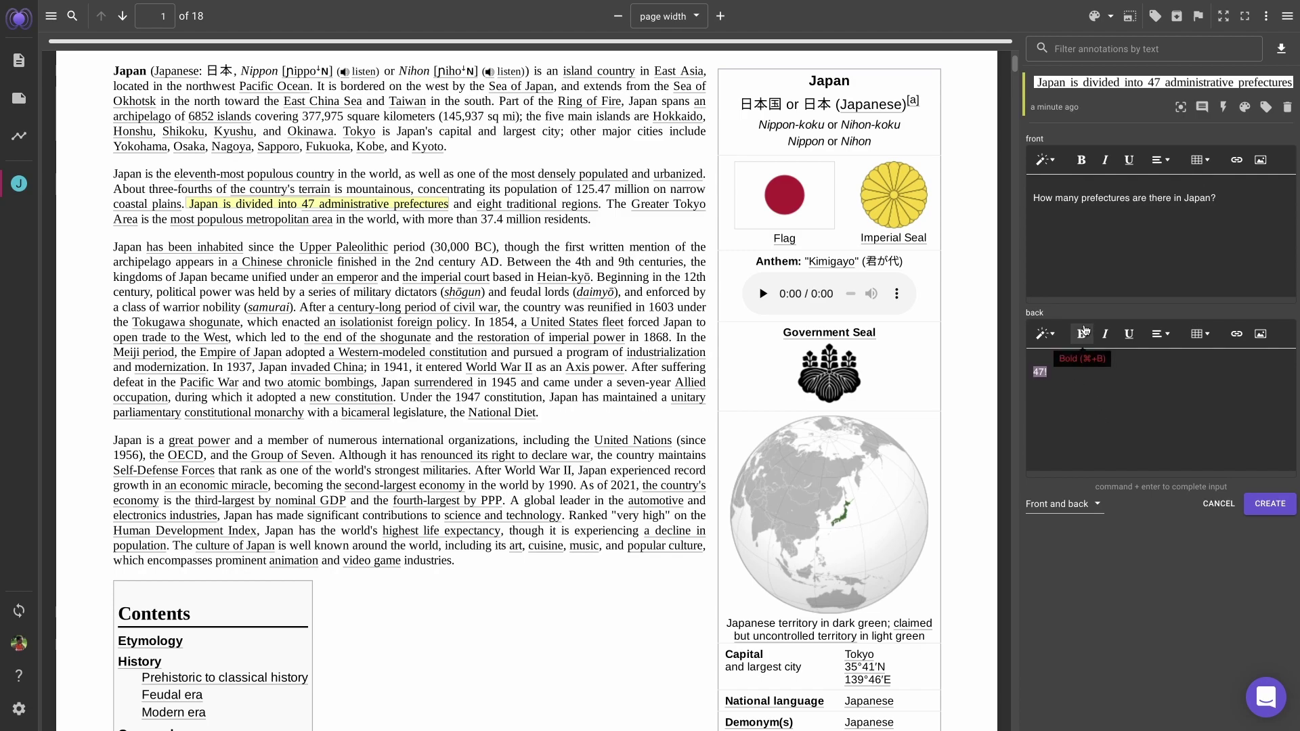
click(1082, 333)
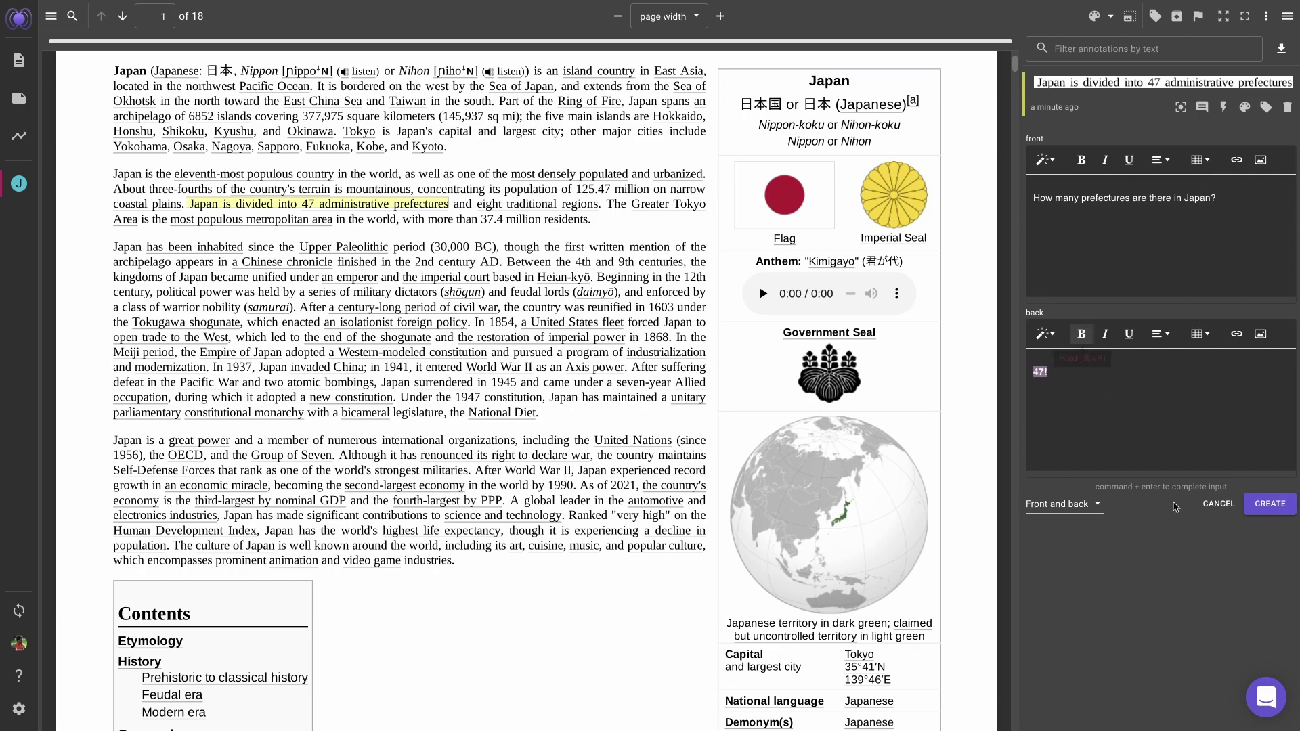
click(1270, 504)
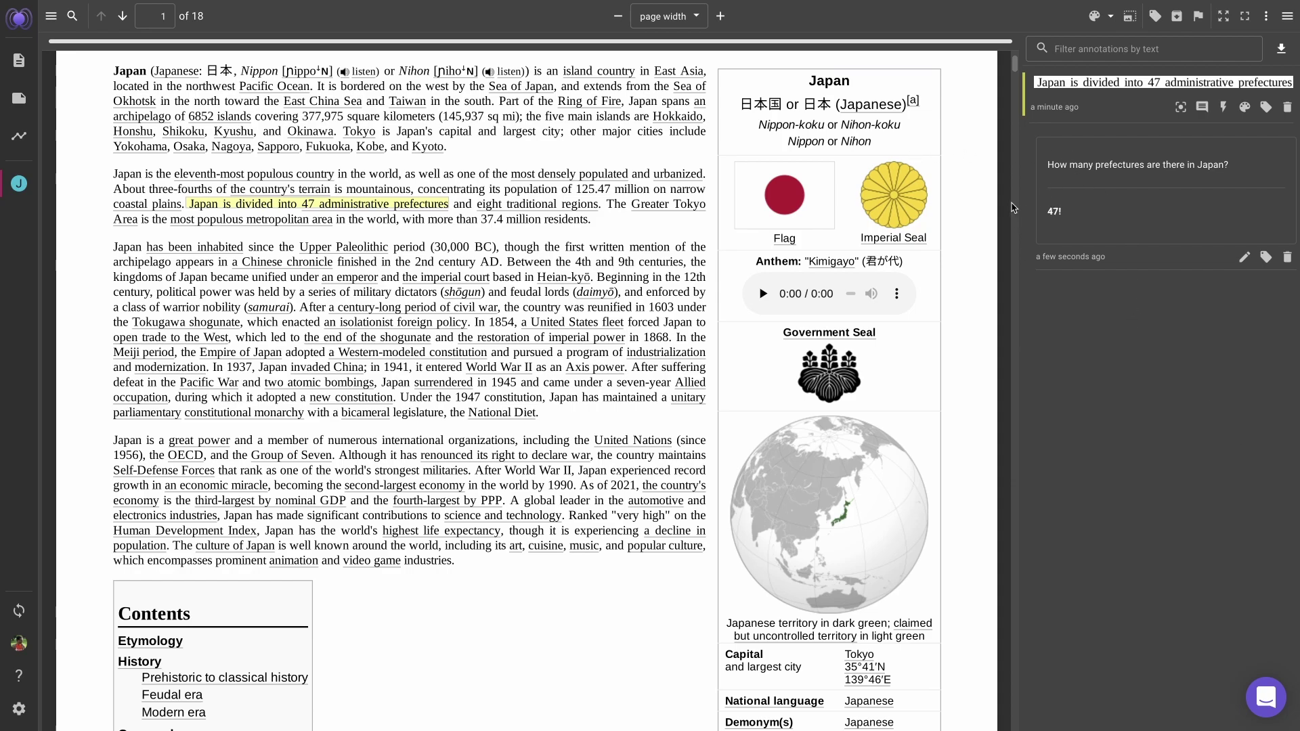
Sync the new flashcard and open the Countries deck in Anki
click(20, 613)
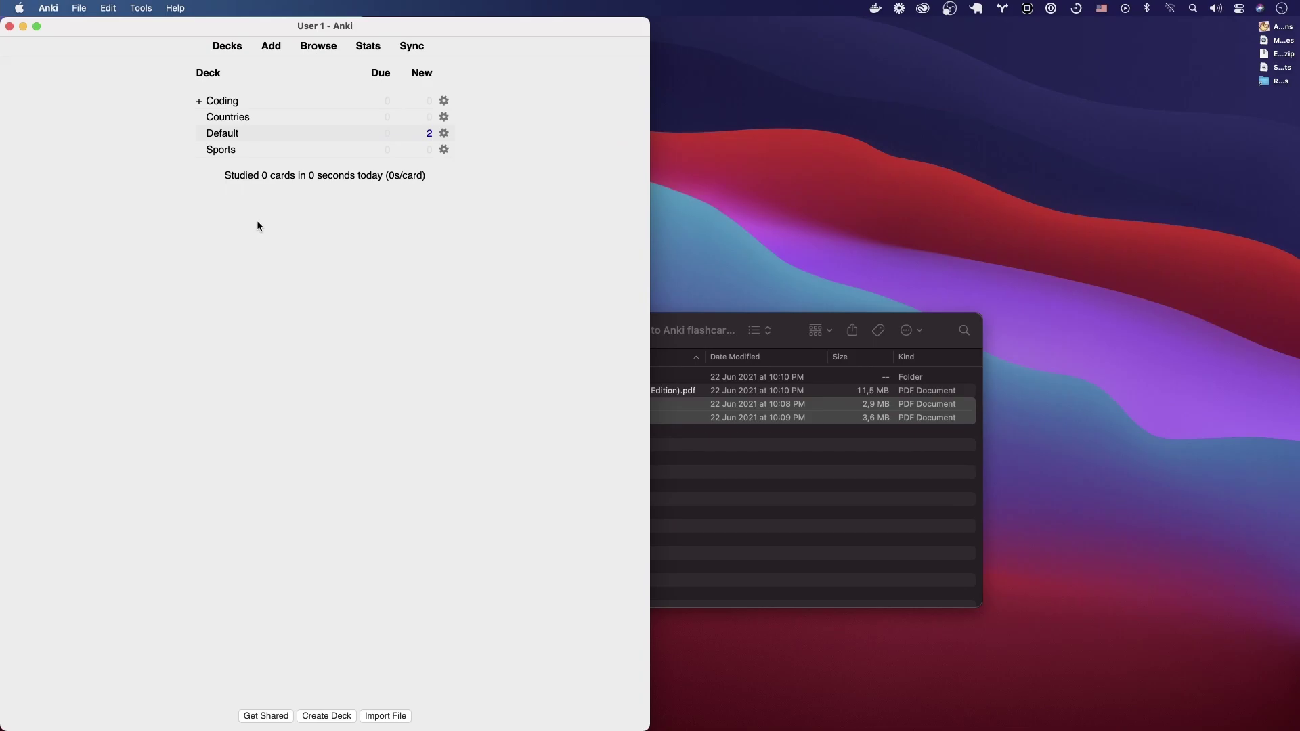
click(237, 114)
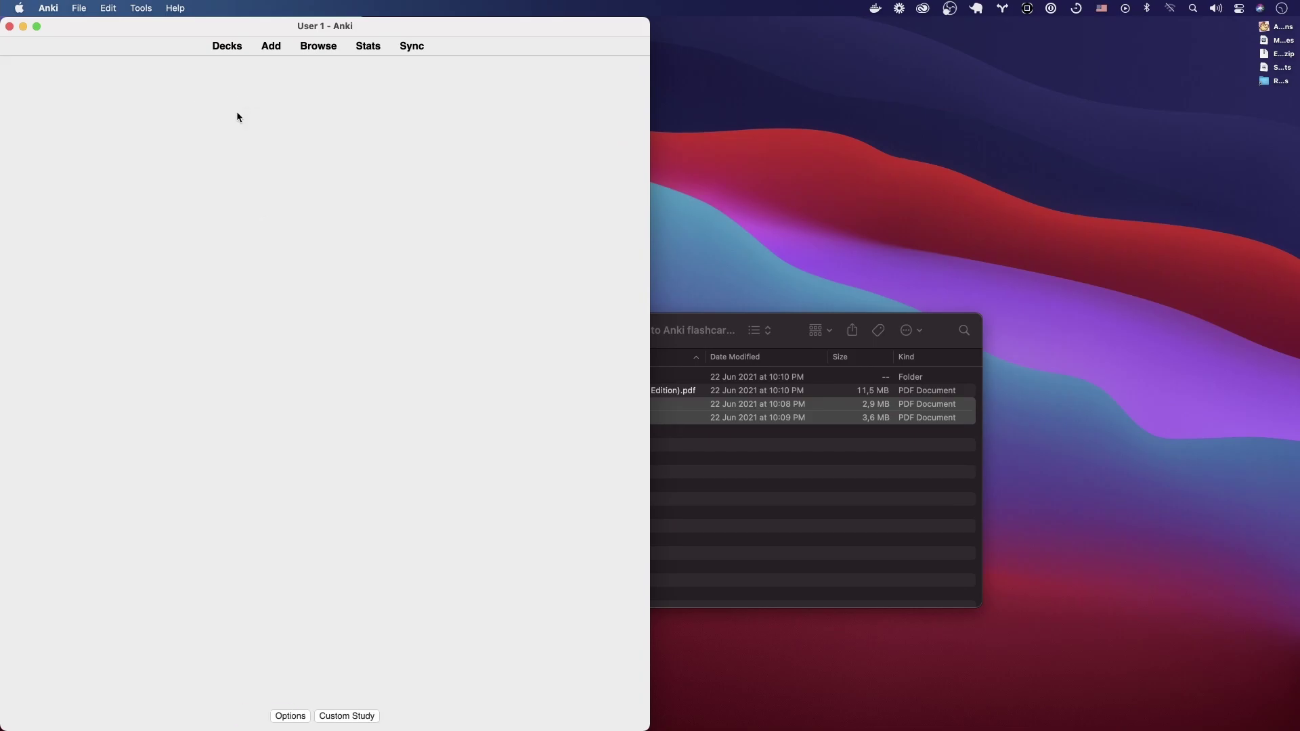
Switch back to Polar, assign the "deck: Countries" tag to the prefectures flashcard and sync it
key(super+Tab)
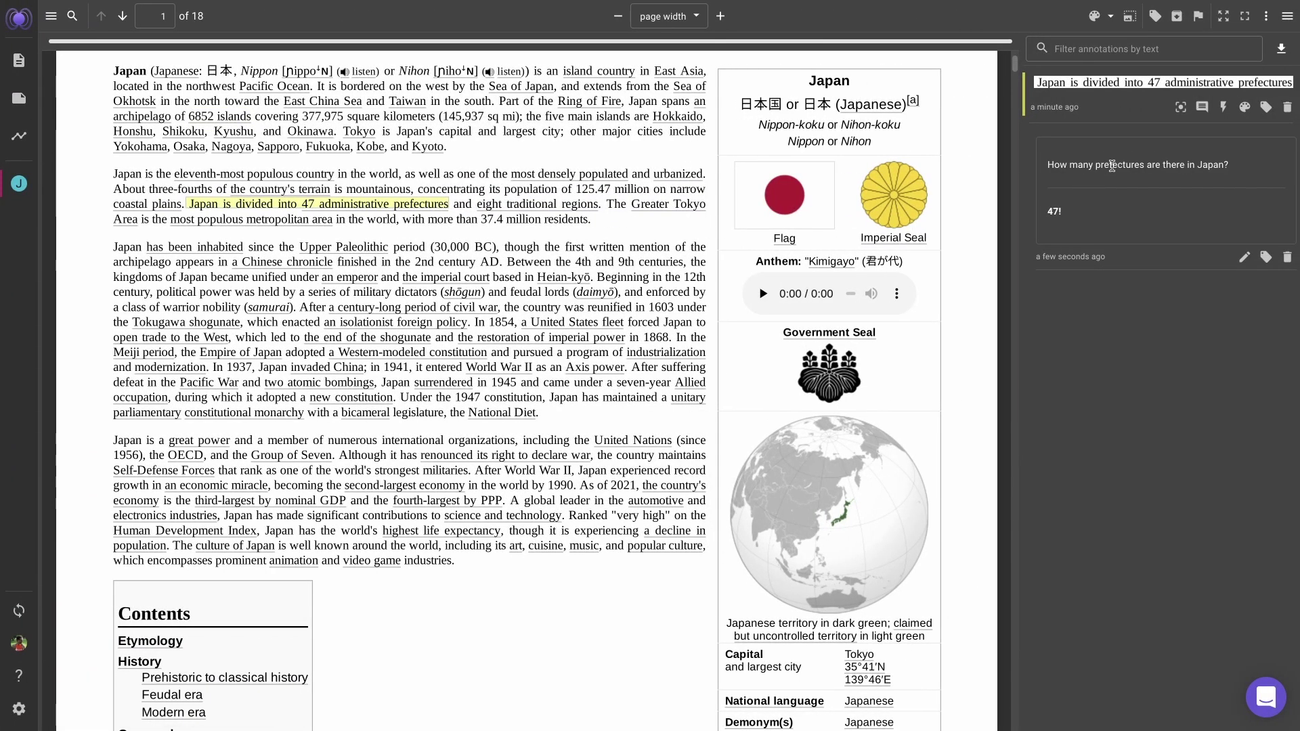
click(1267, 256)
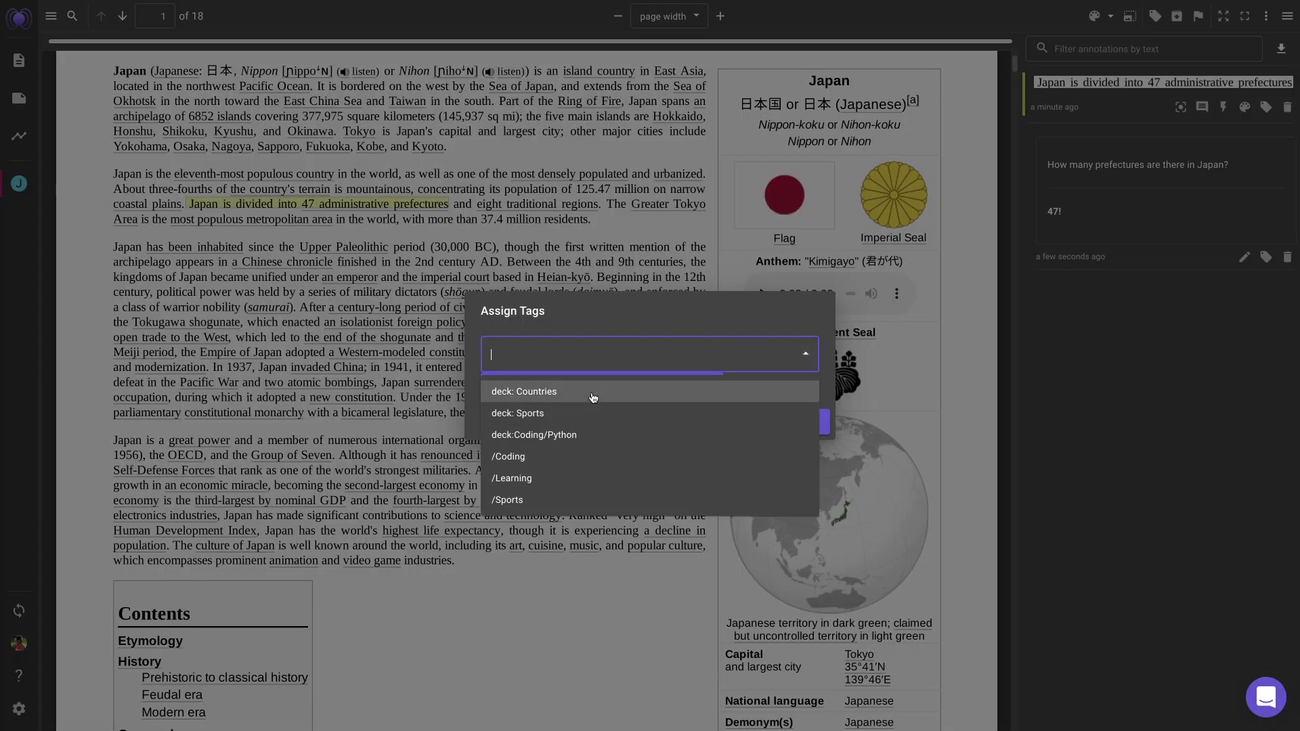
click(594, 392)
click(804, 420)
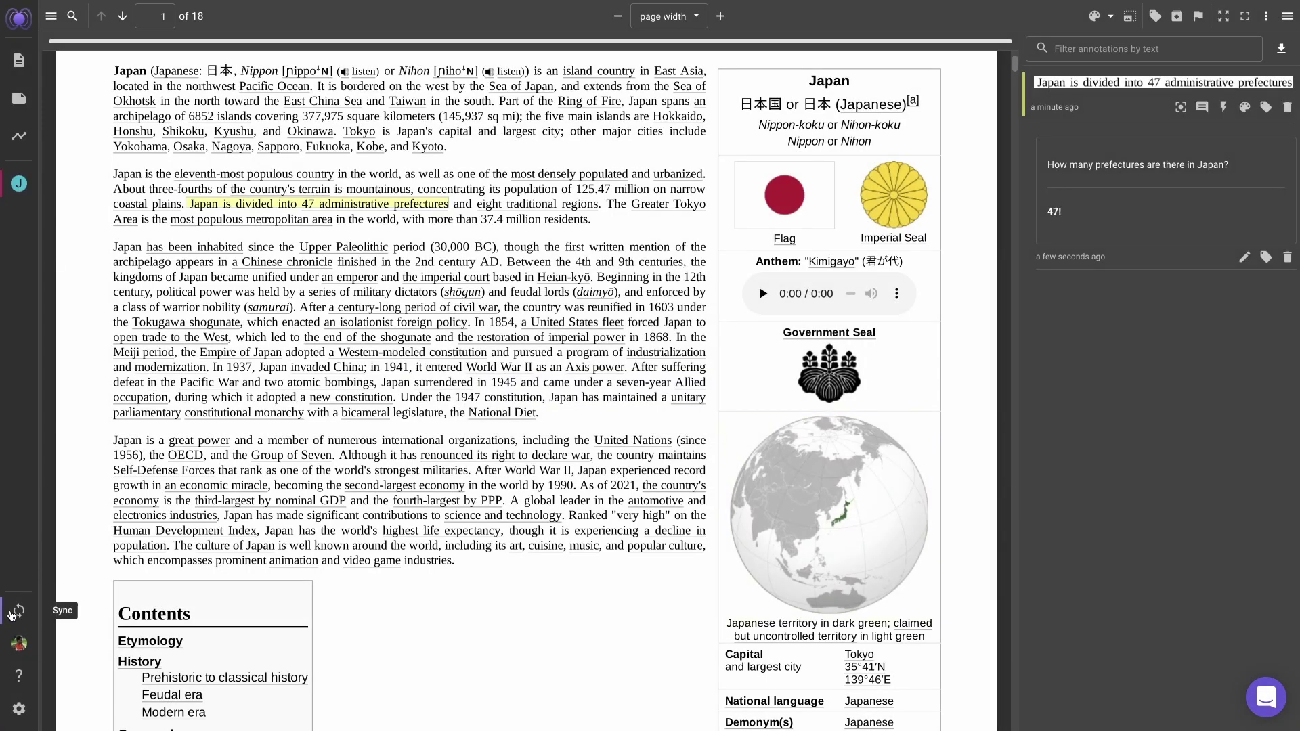
click(12, 613)
Switch to Anki, view the question and answer of the Countries deck's card and return to the deck list
key(super+Tab)
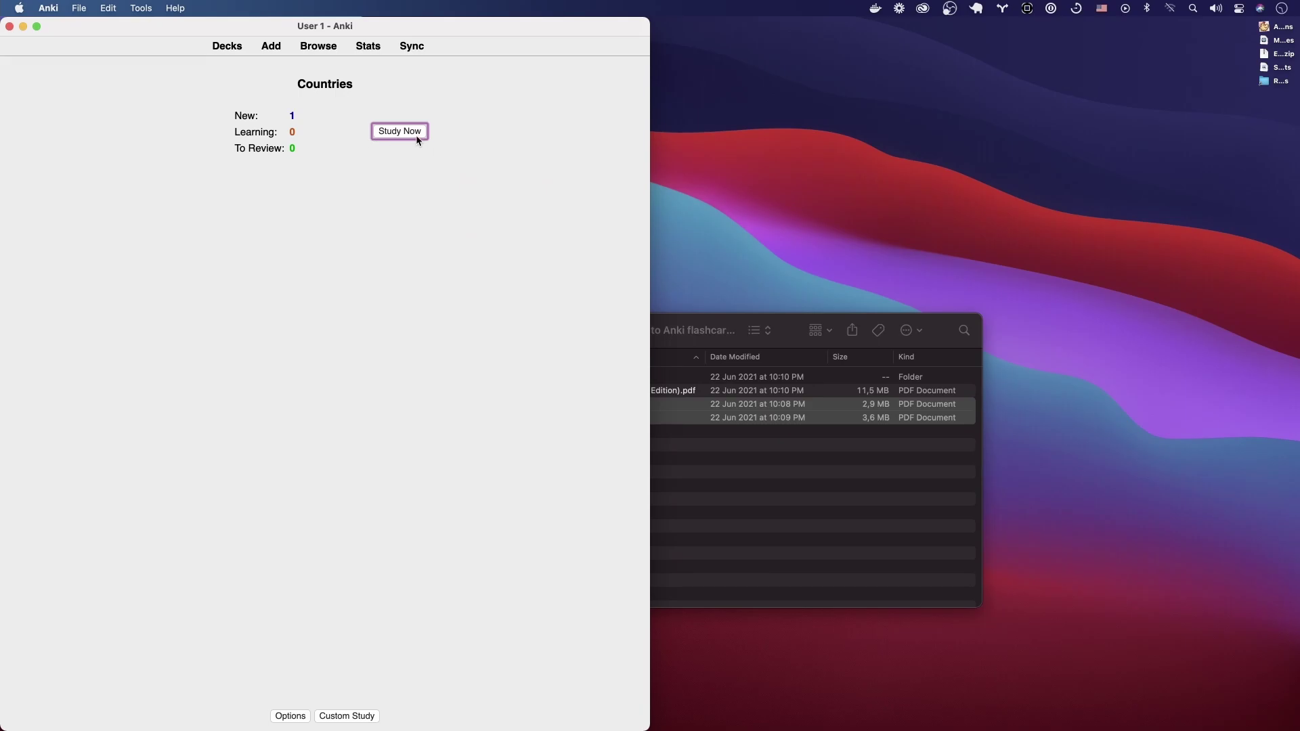
click(417, 135)
key(space)
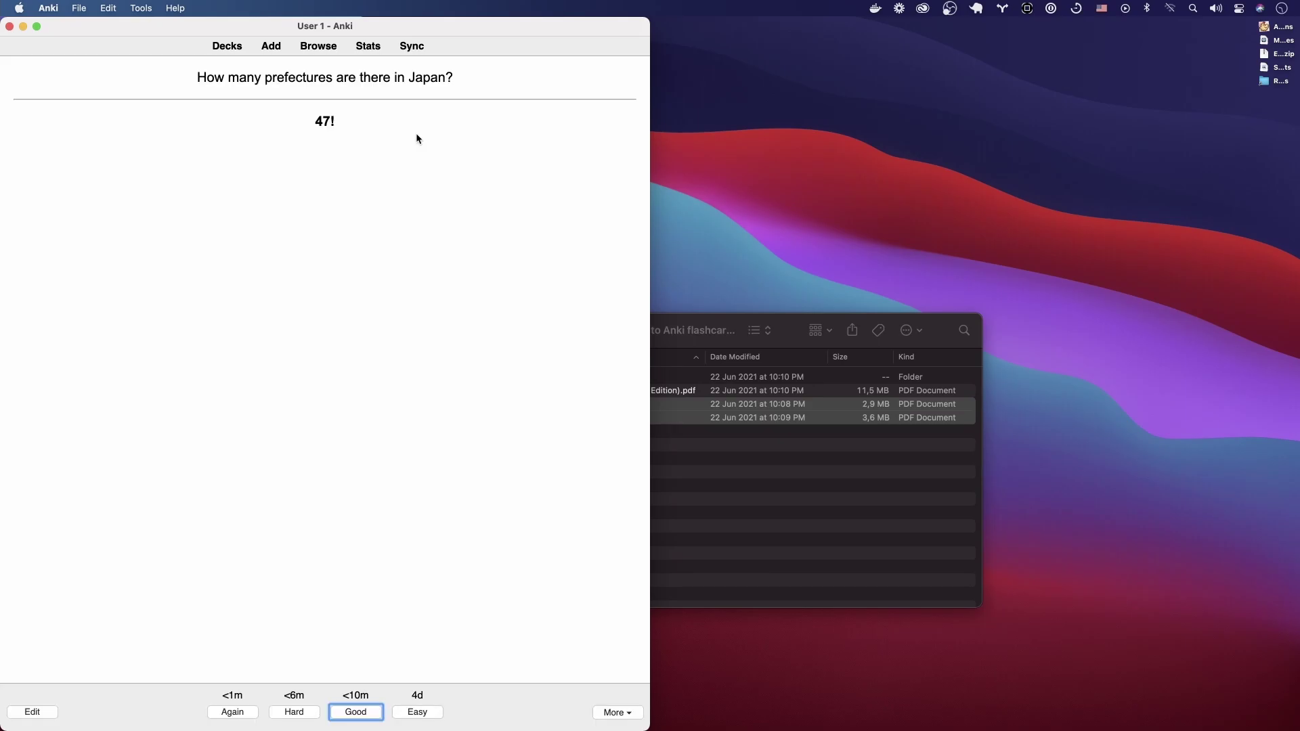
click(228, 47)
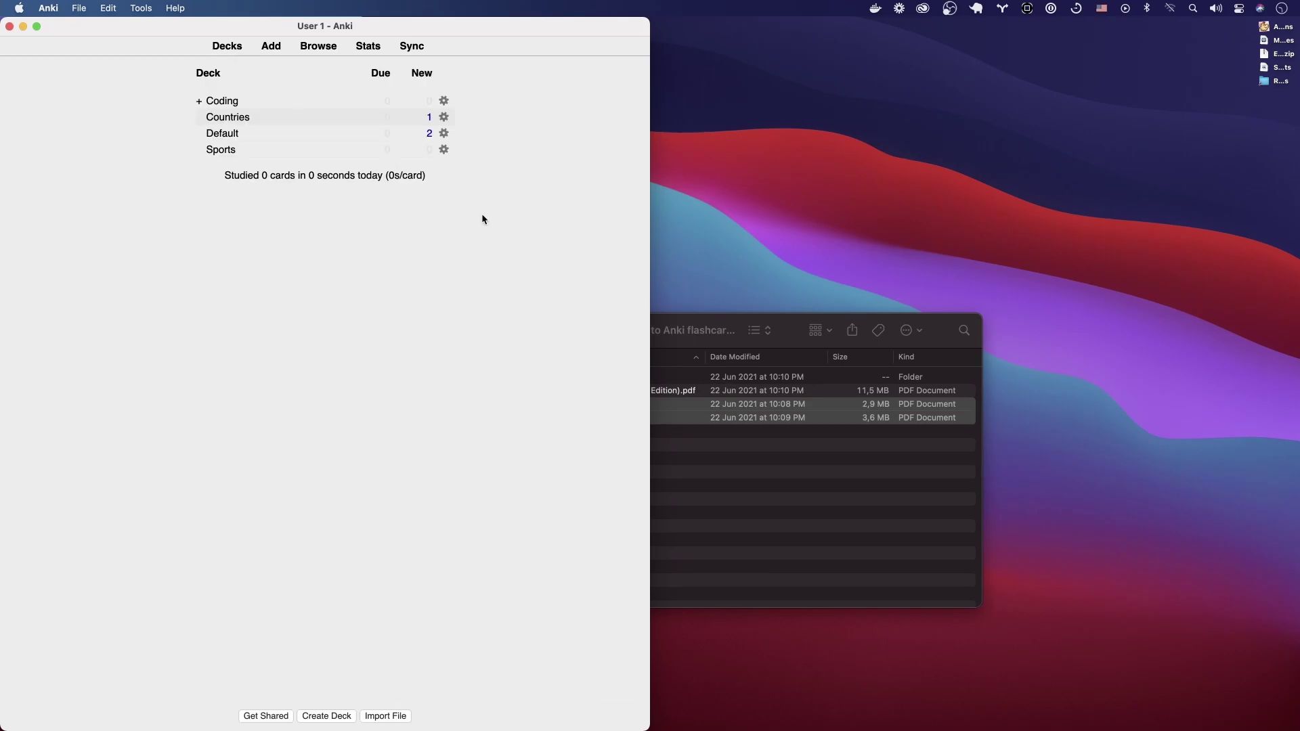
Switch back to Polar and highlight the first sentence of the Etymology section on page 2 of Japan.pdf
key(super+Tab)
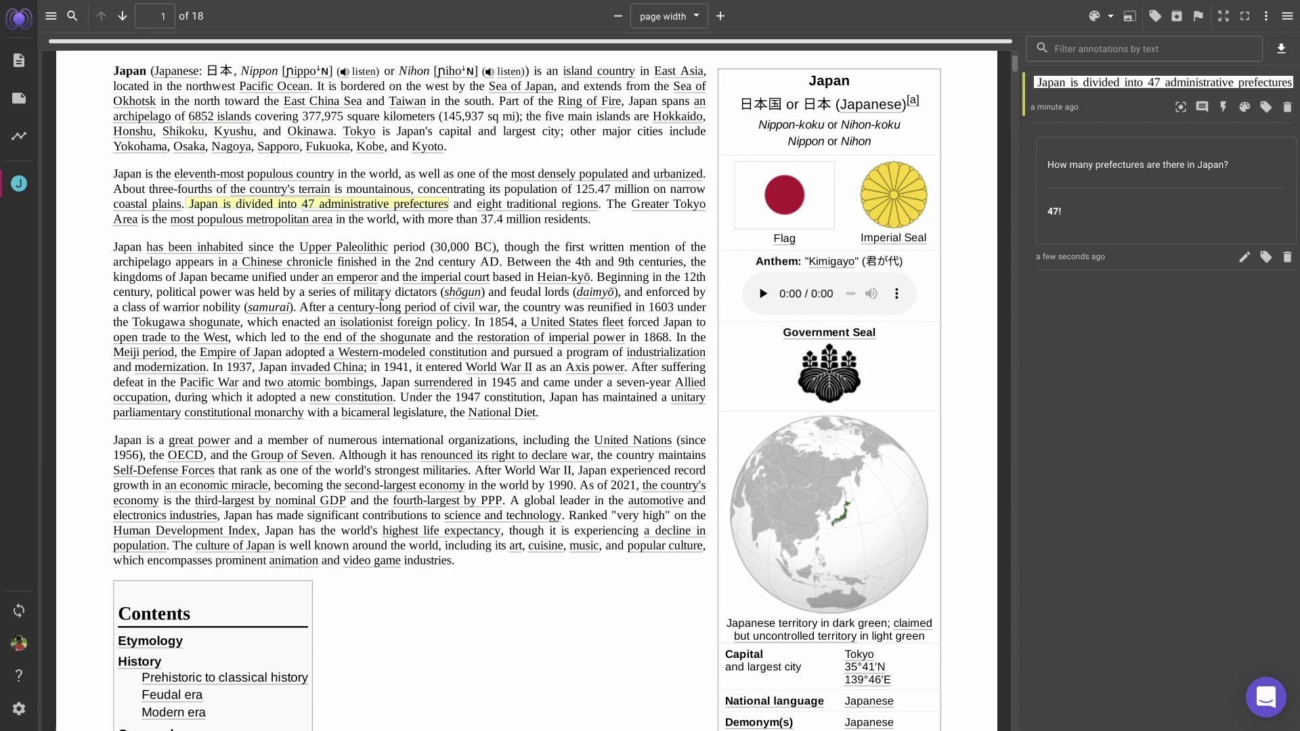
scroll(476, 372, up, 2)
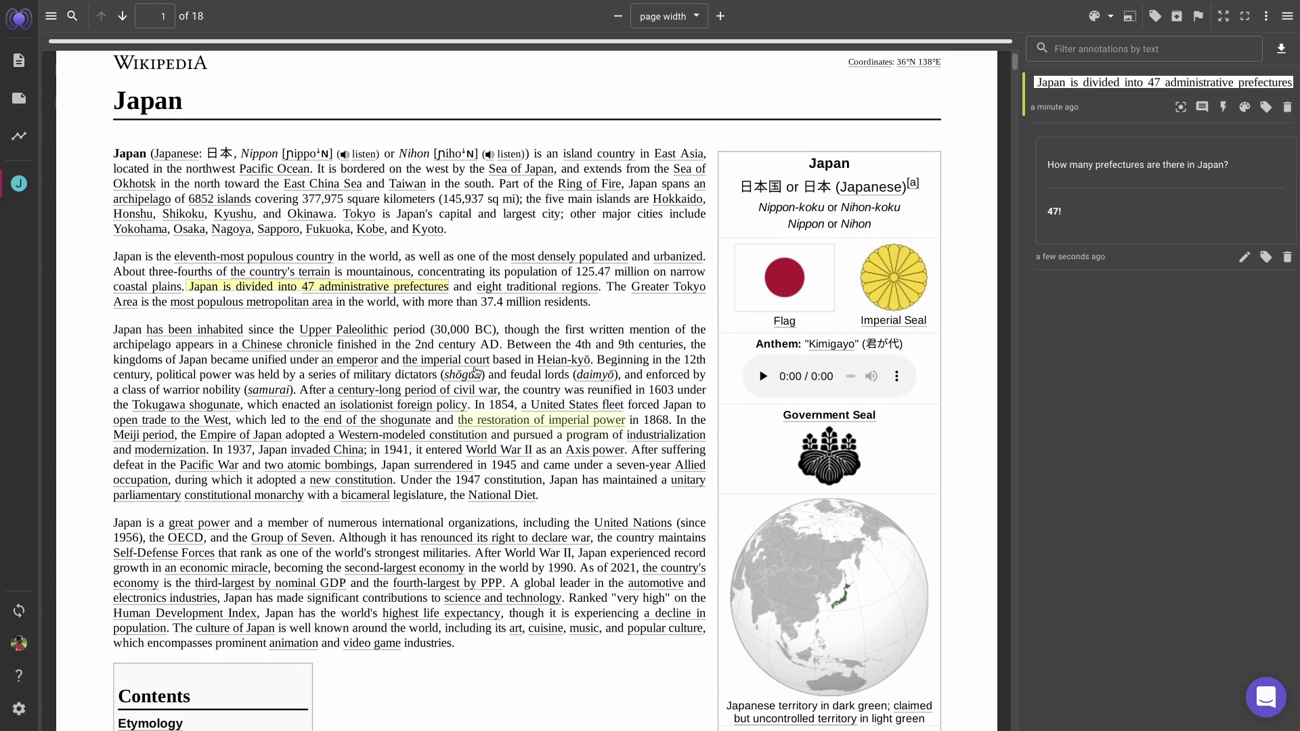
scroll(476, 372, up, 1)
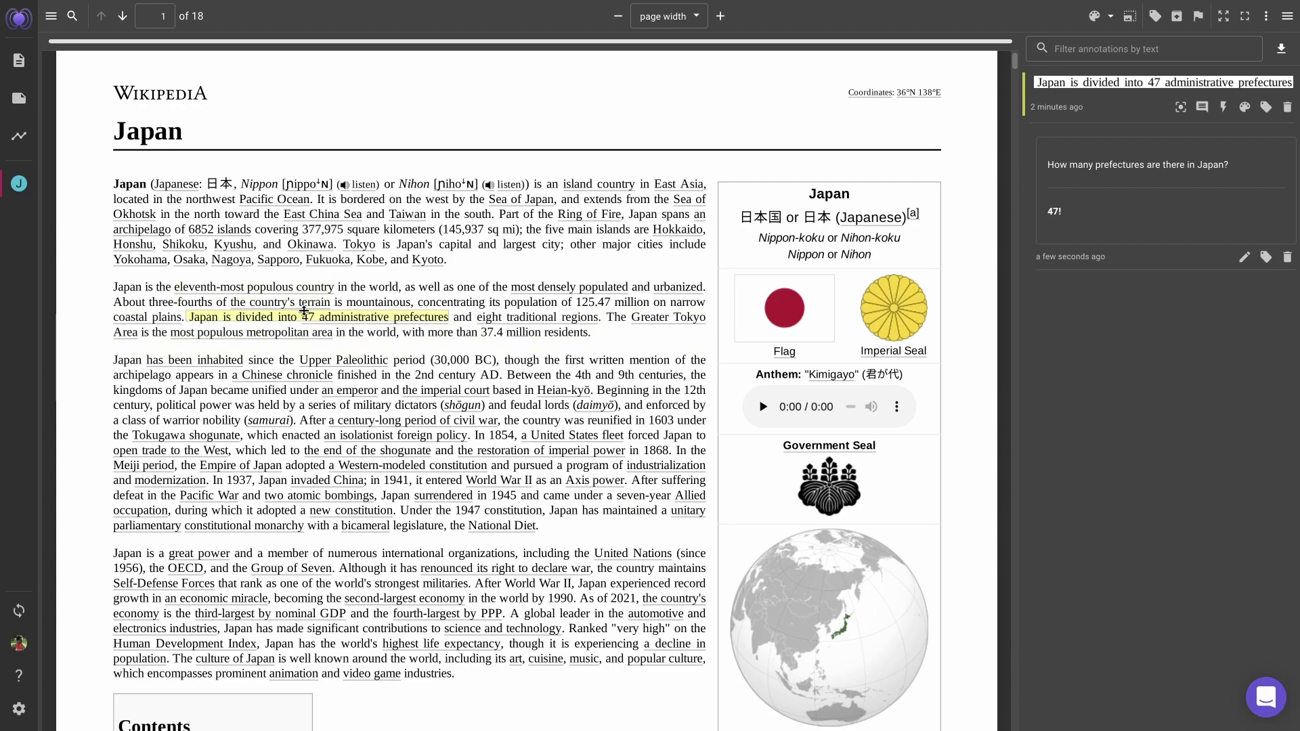
scroll(378, 321, down, 5)
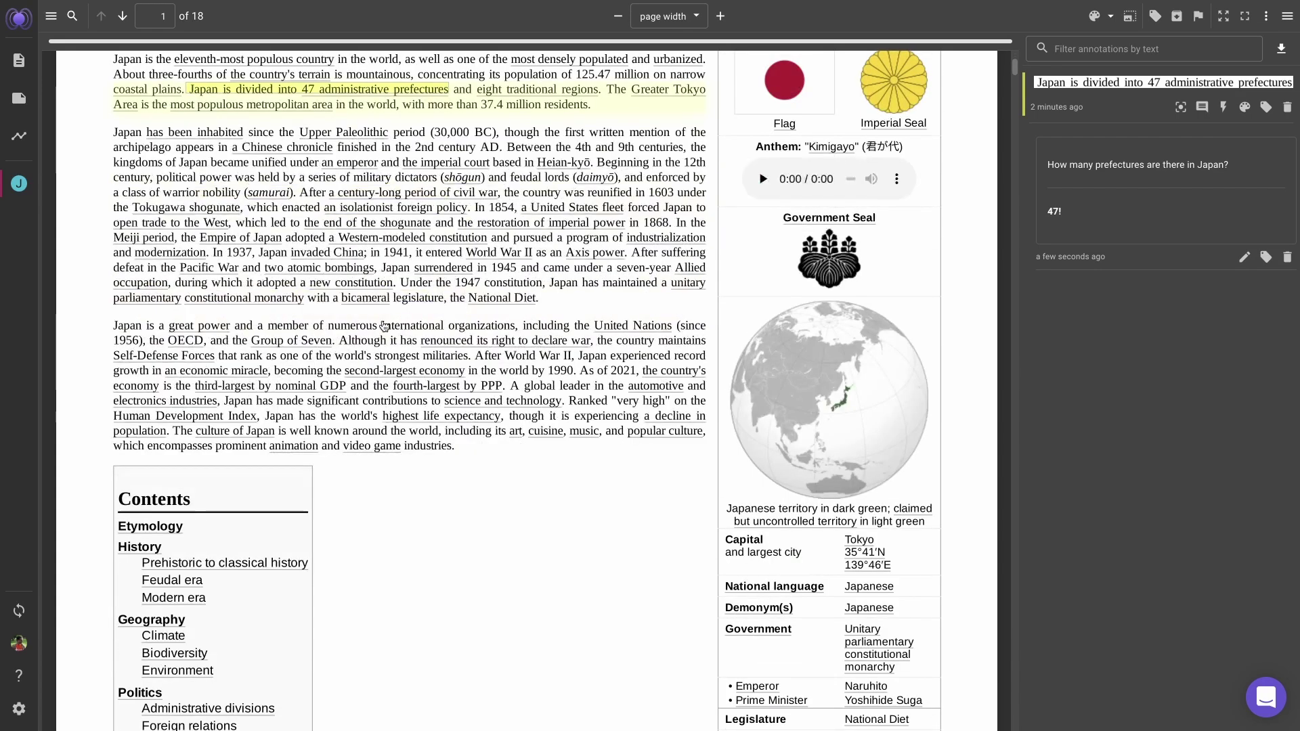
scroll(383, 327, down, 20)
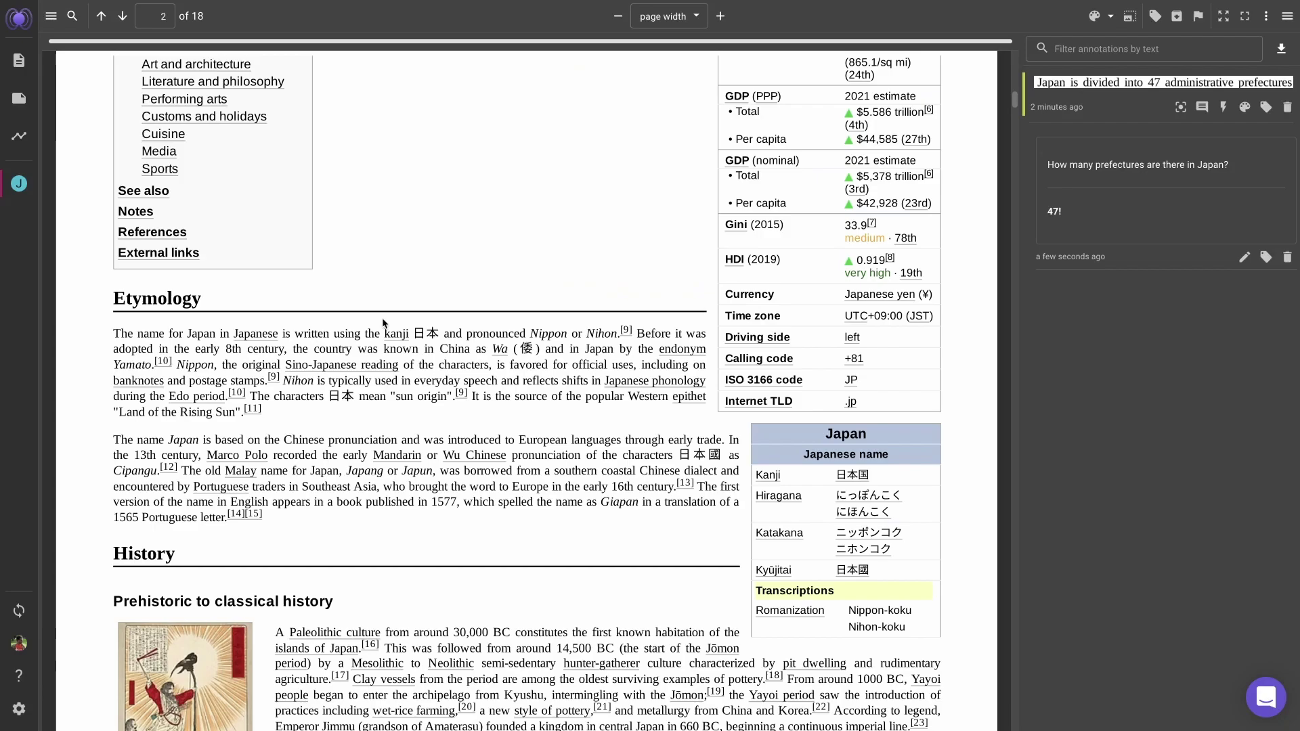
scroll(383, 323, down, 1)
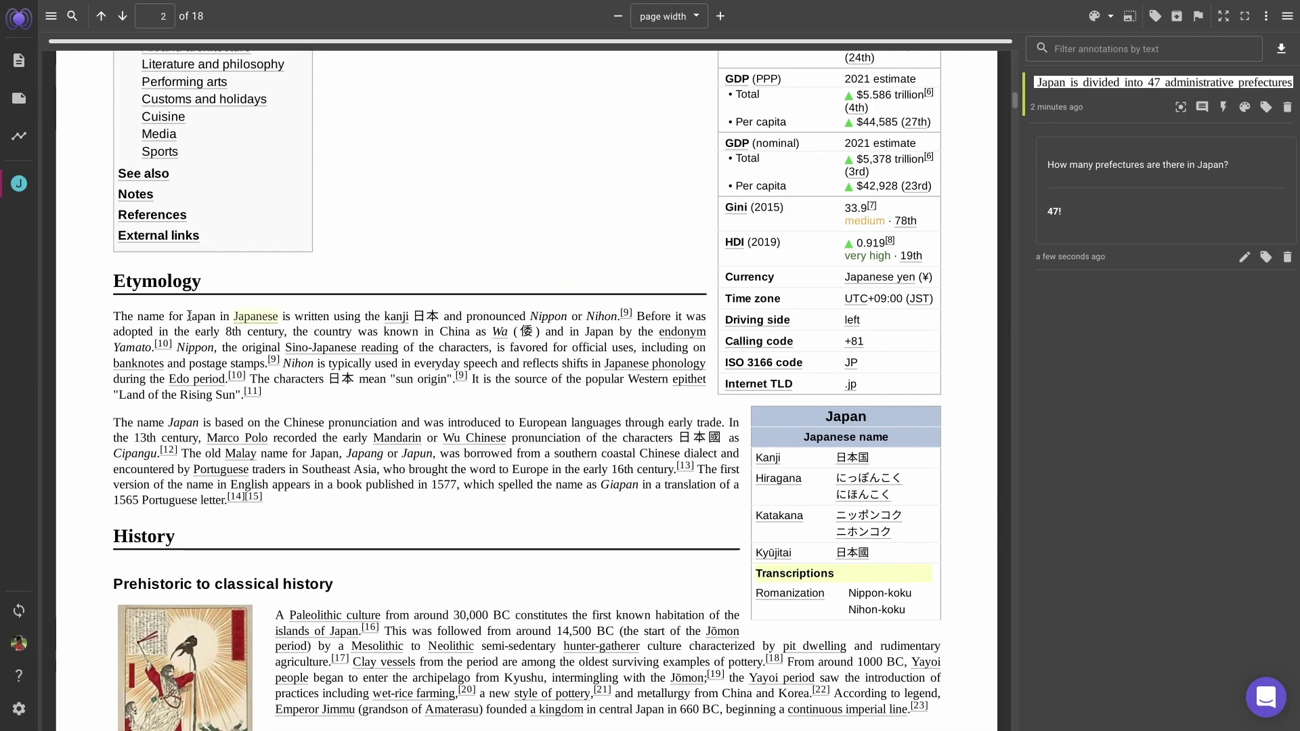
mouse_move(113, 316)
mouse_down()
mouse_move(474, 705)
mouse_move(542, 317)
mouse_move(618, 317)
mouse_up()
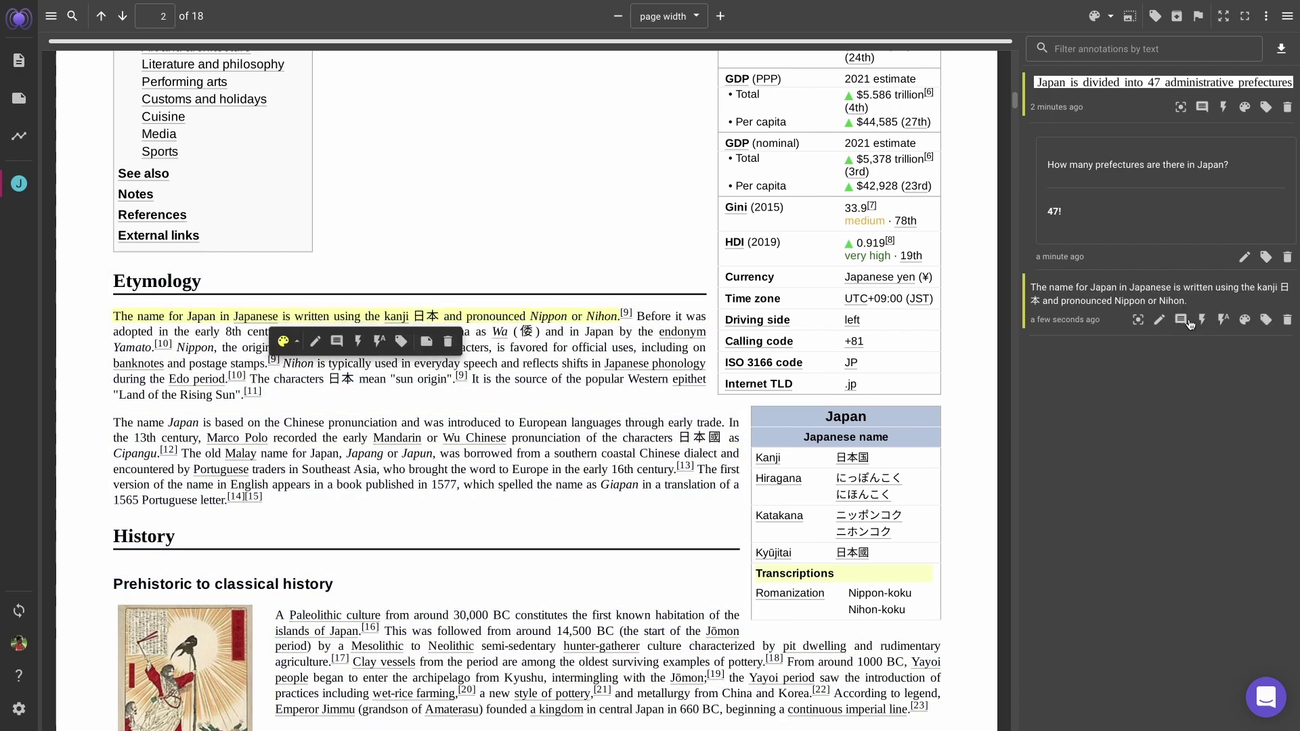
Create a Cloze flashcard from the Etymology highlight with 日本, Nippon and Nihon as separate deletions c1, c2 and c3
click(1201, 326)
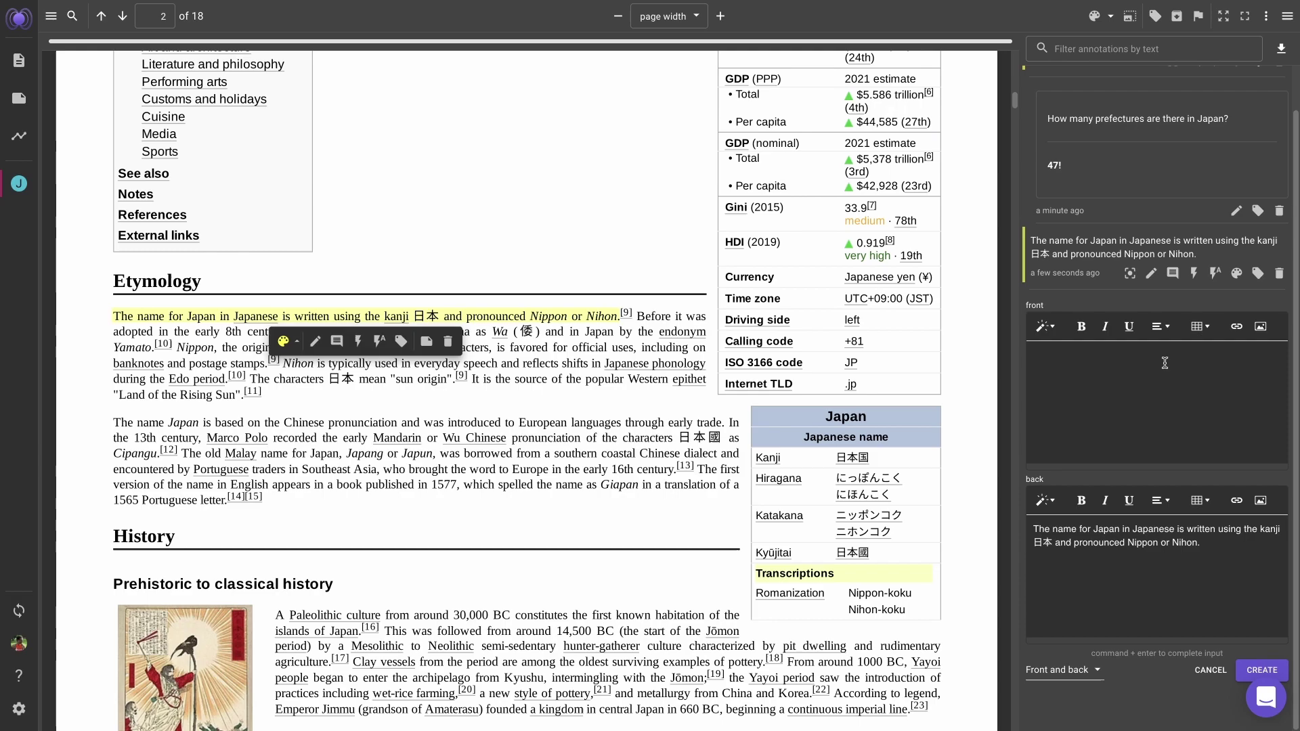
click(1077, 670)
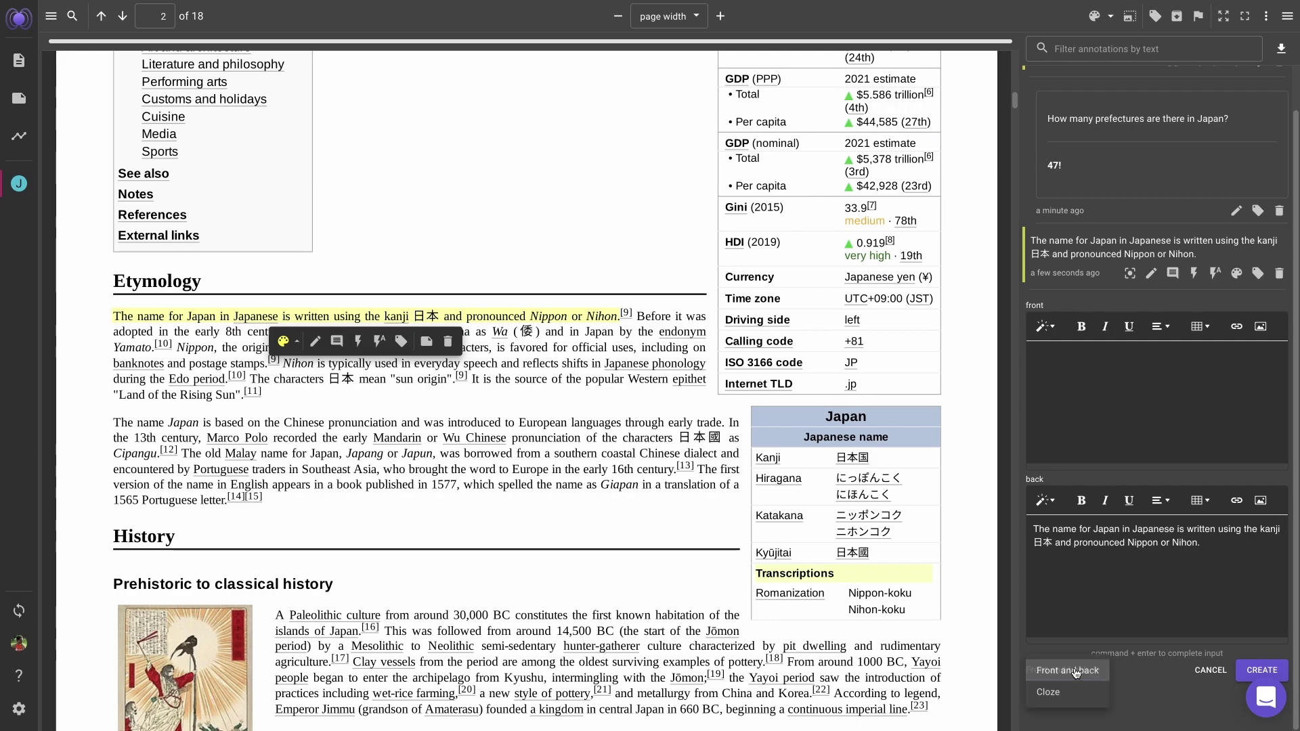
click(1069, 692)
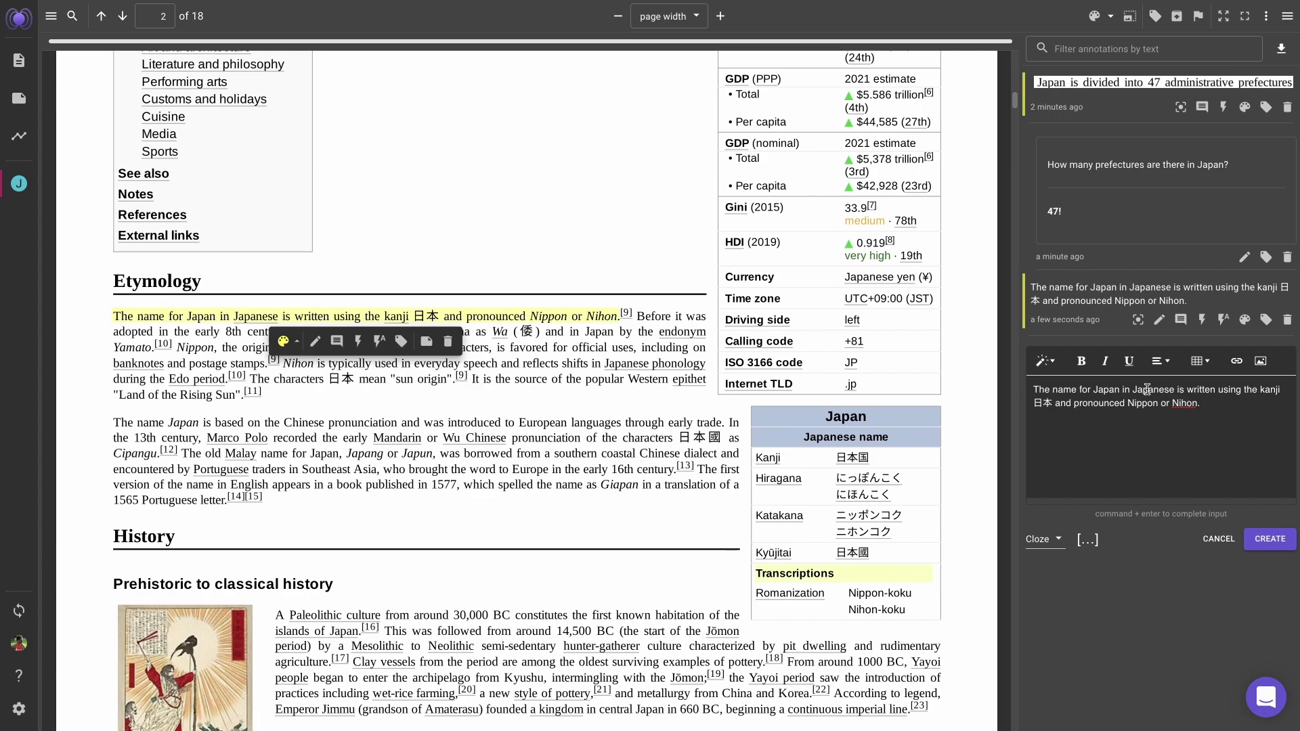
double_click(1041, 403)
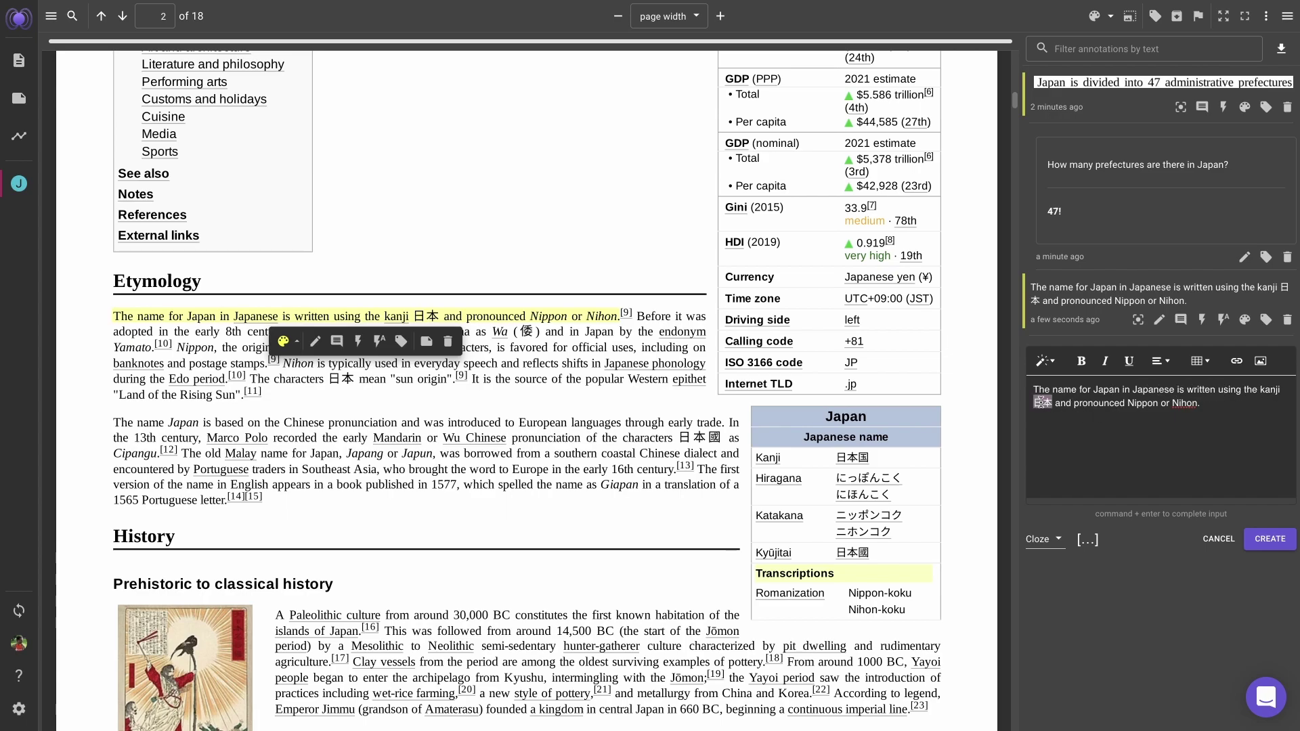
click(1088, 539)
double_click(1162, 404)
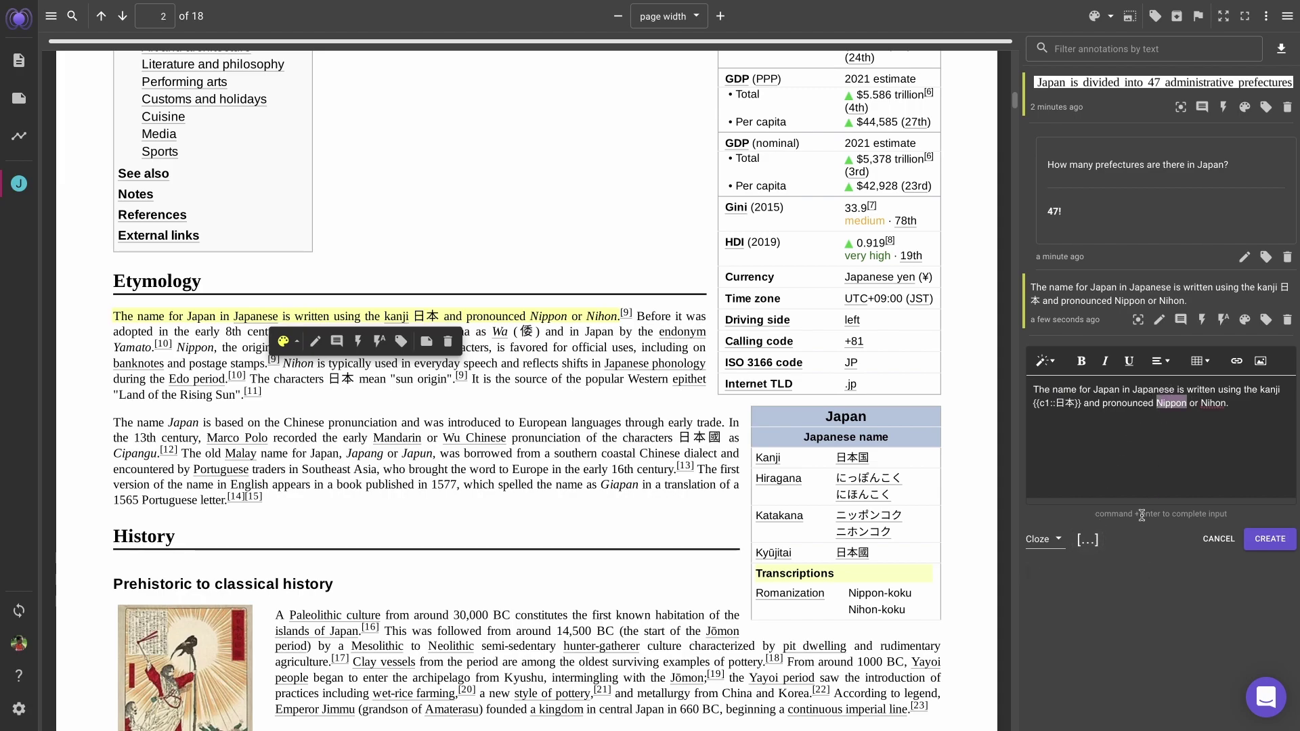
click(1087, 539)
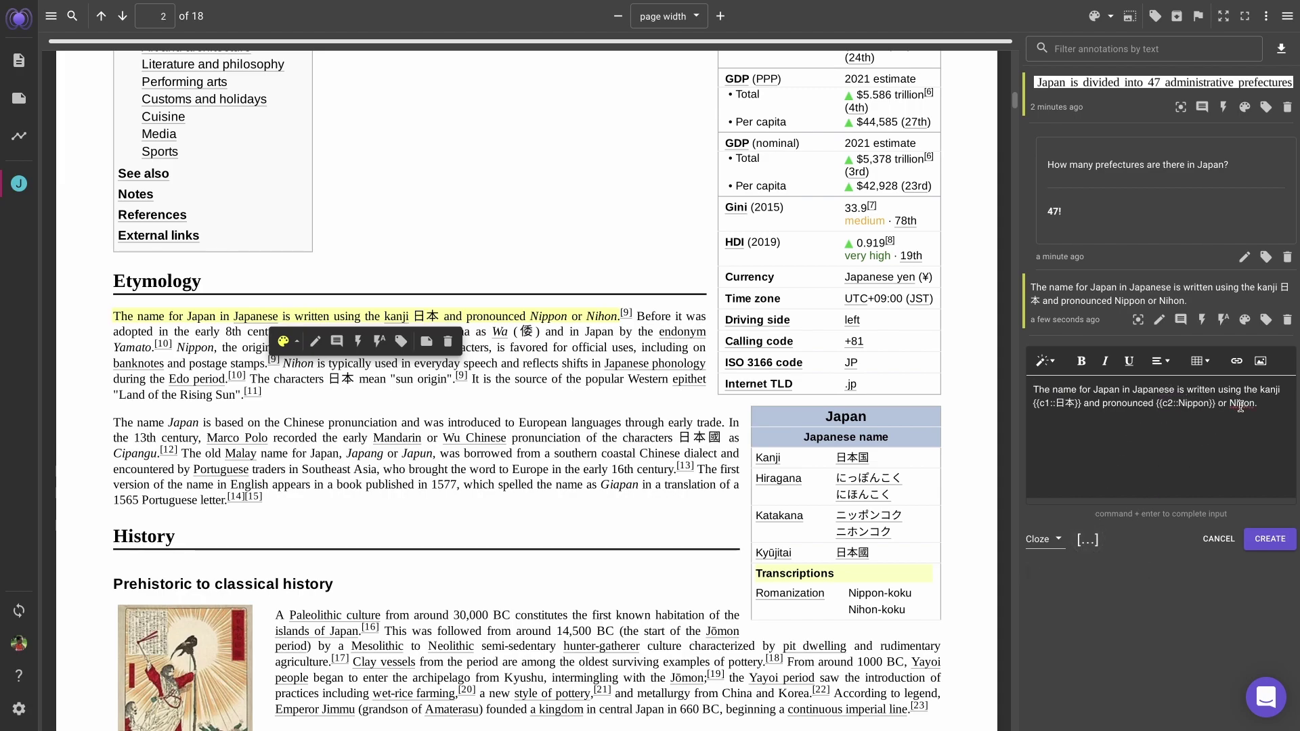
double_click(1241, 404)
click(1088, 539)
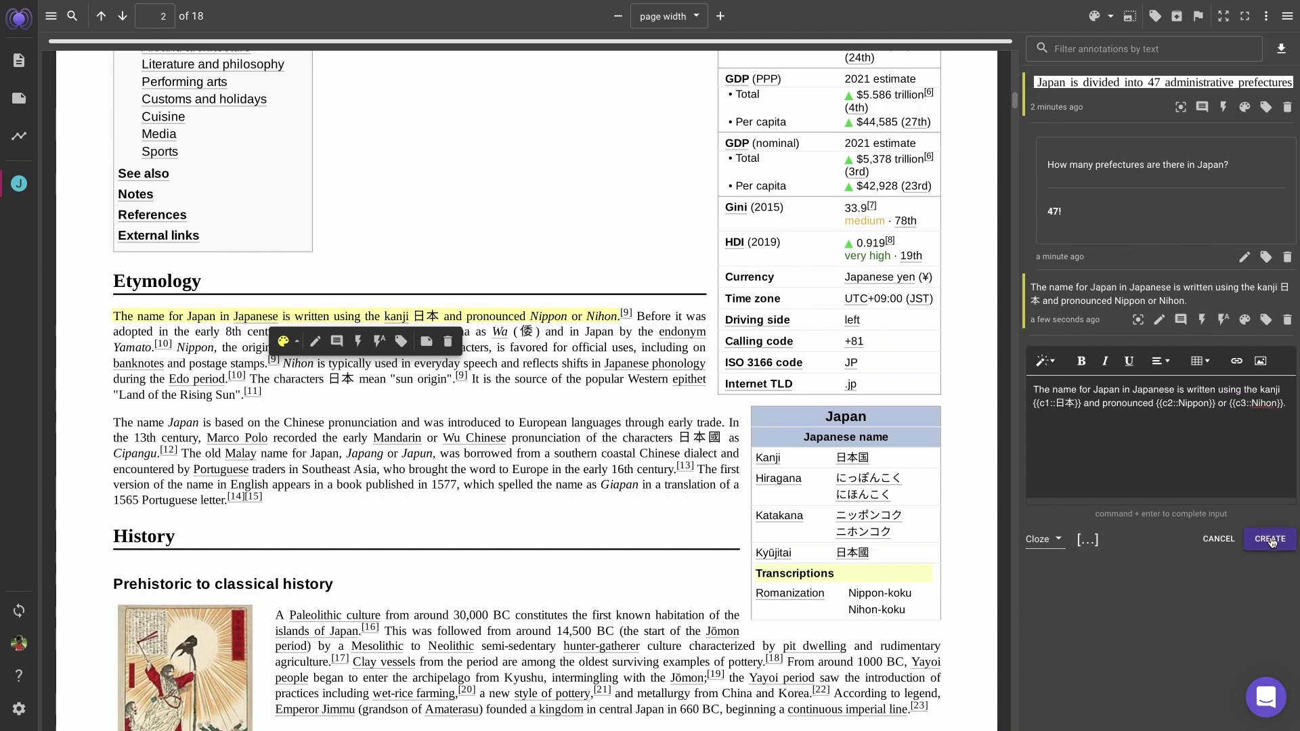
click(1270, 540)
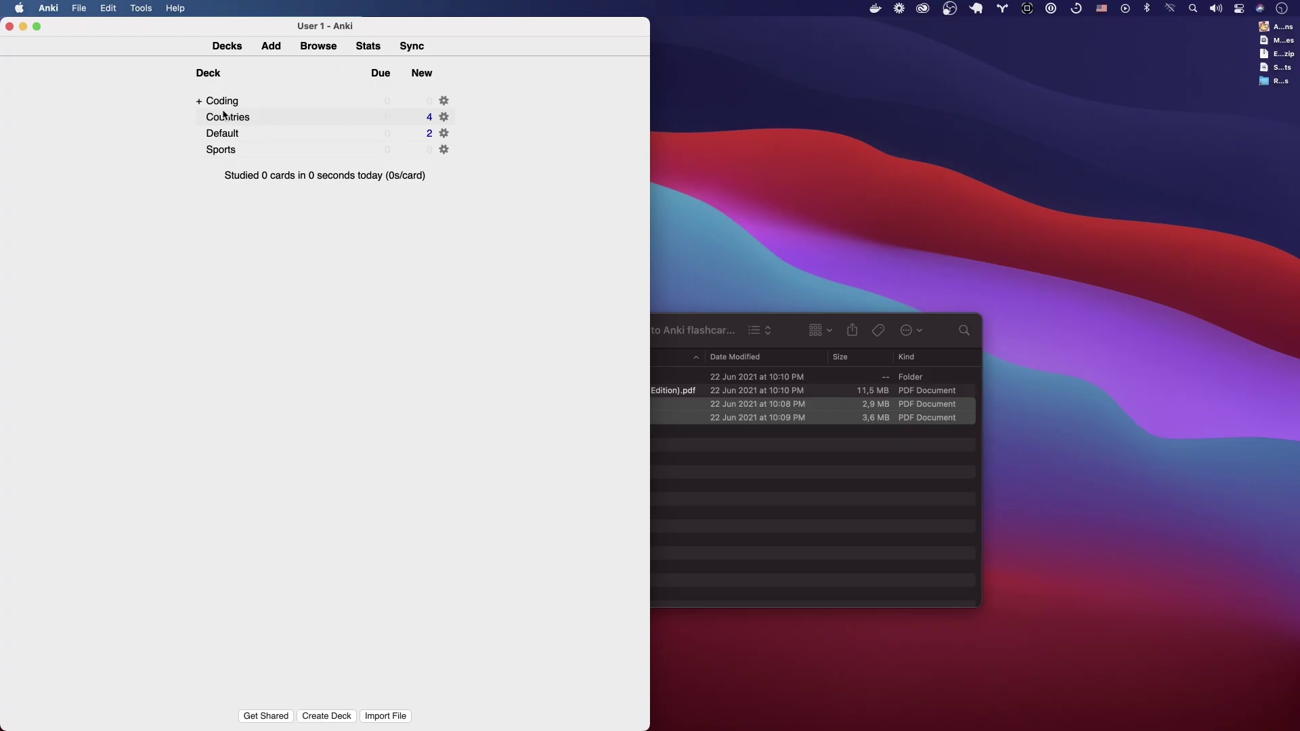
Start studying the Countries deck in Anki and reveal the answer of its first card
click(259, 116)
key(s)
key(space)
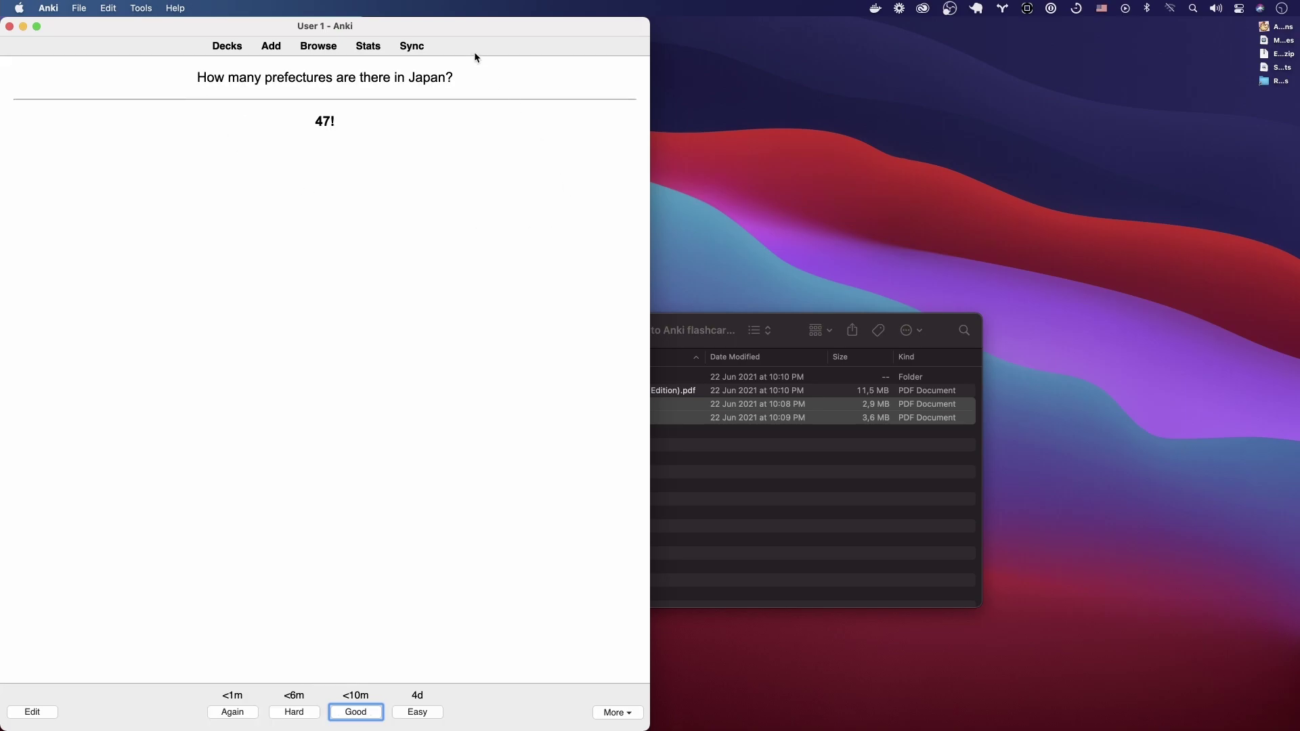
Launch Divvy and use its grid to resize the Anki window to the central four-by-four cells
key(super+space)
text(divvy)
key(Return)
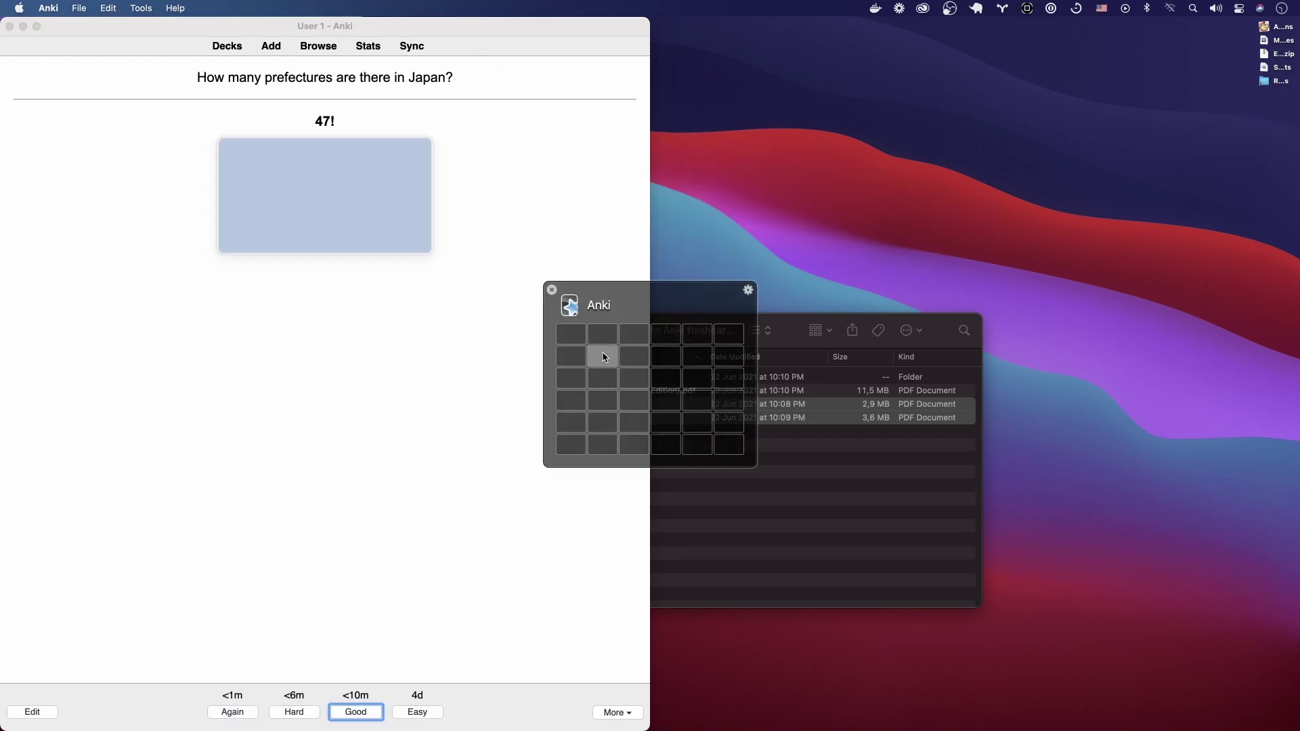
drag(604, 357, 707, 422)
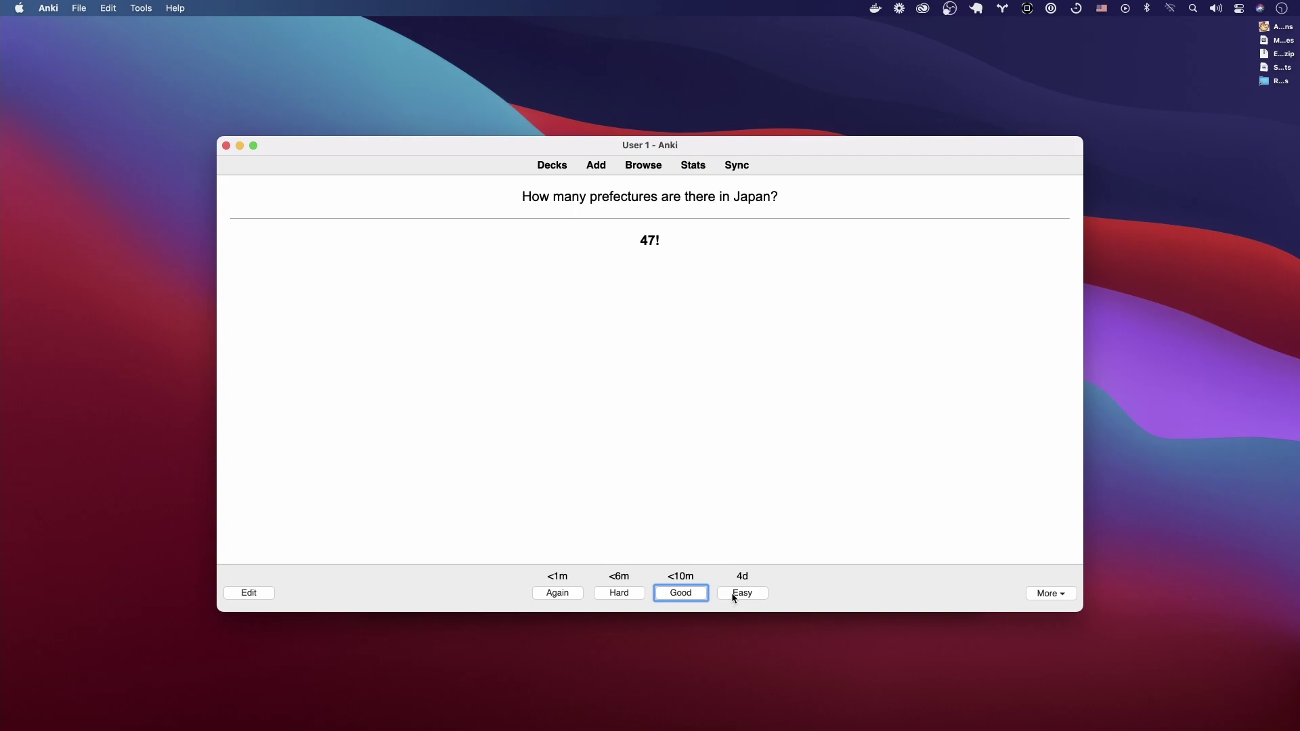
Bury the Countries deck's cards one by one until none are left to study and switch back to Polar
key(minus)
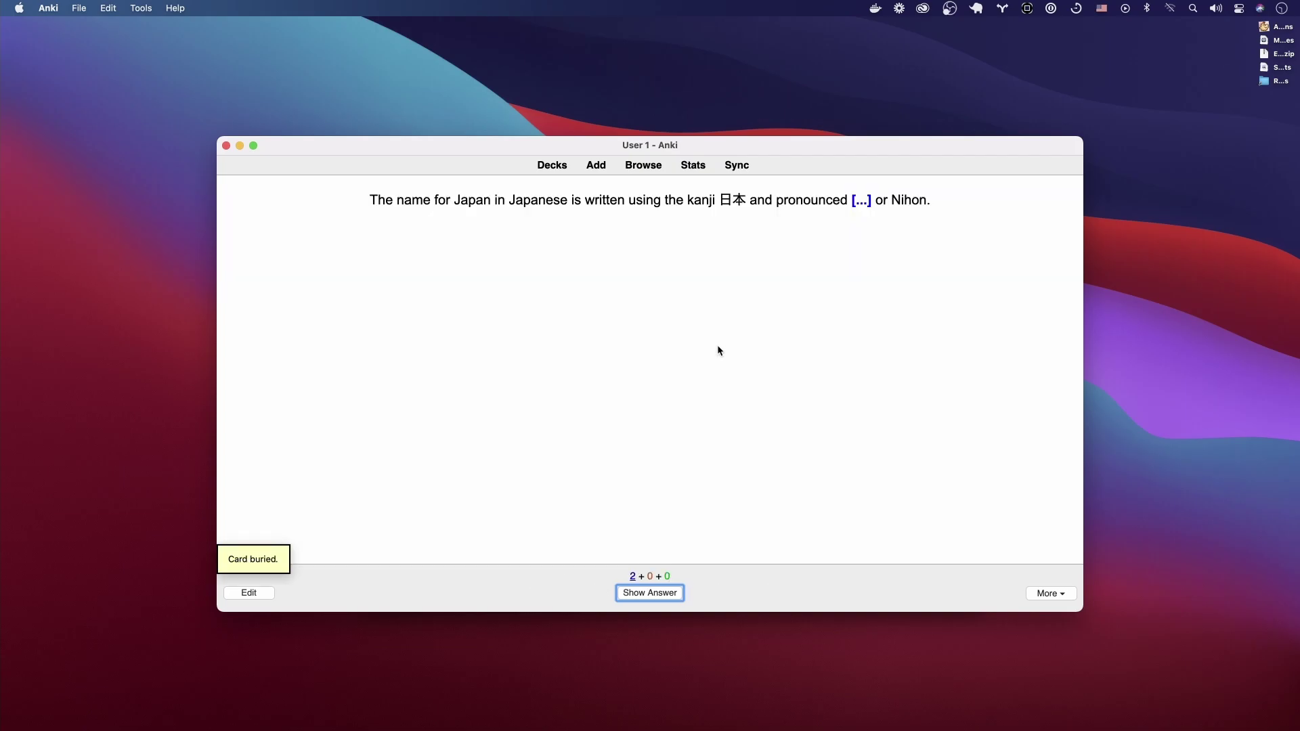
key(minus)
key(minus)
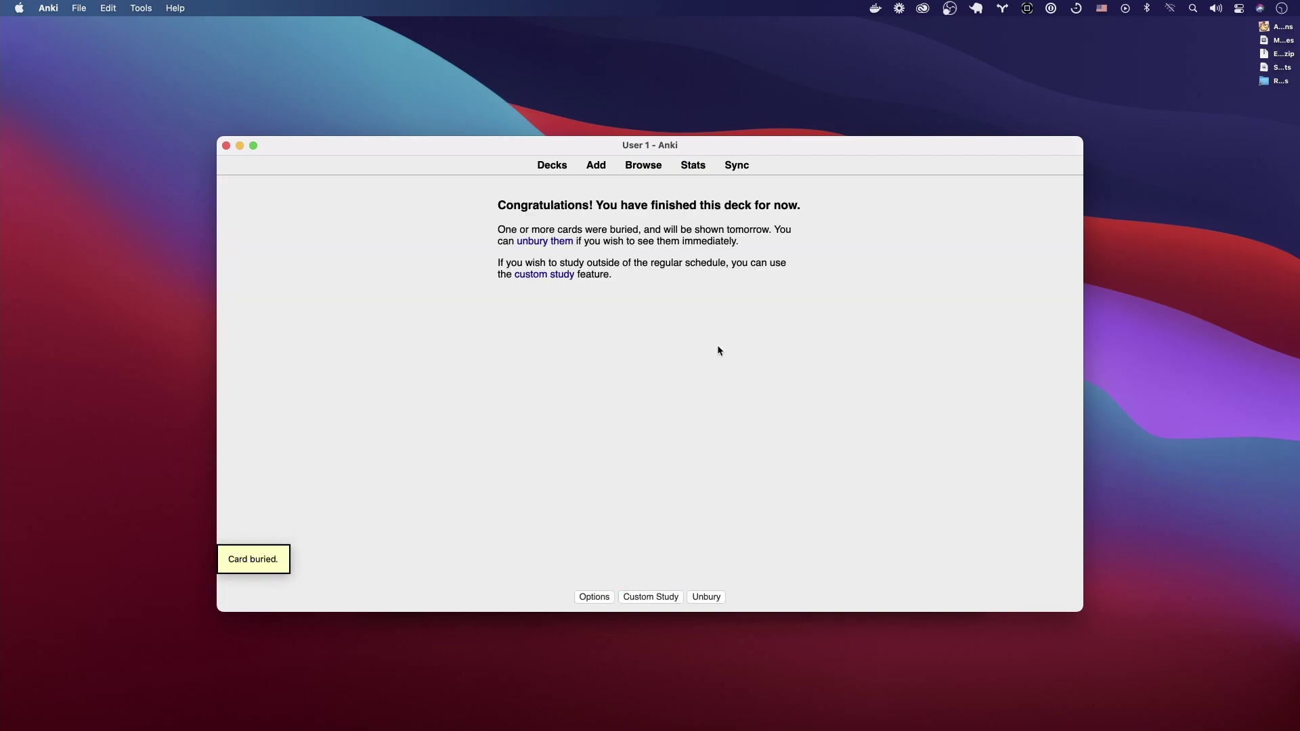
key(super+Tab)
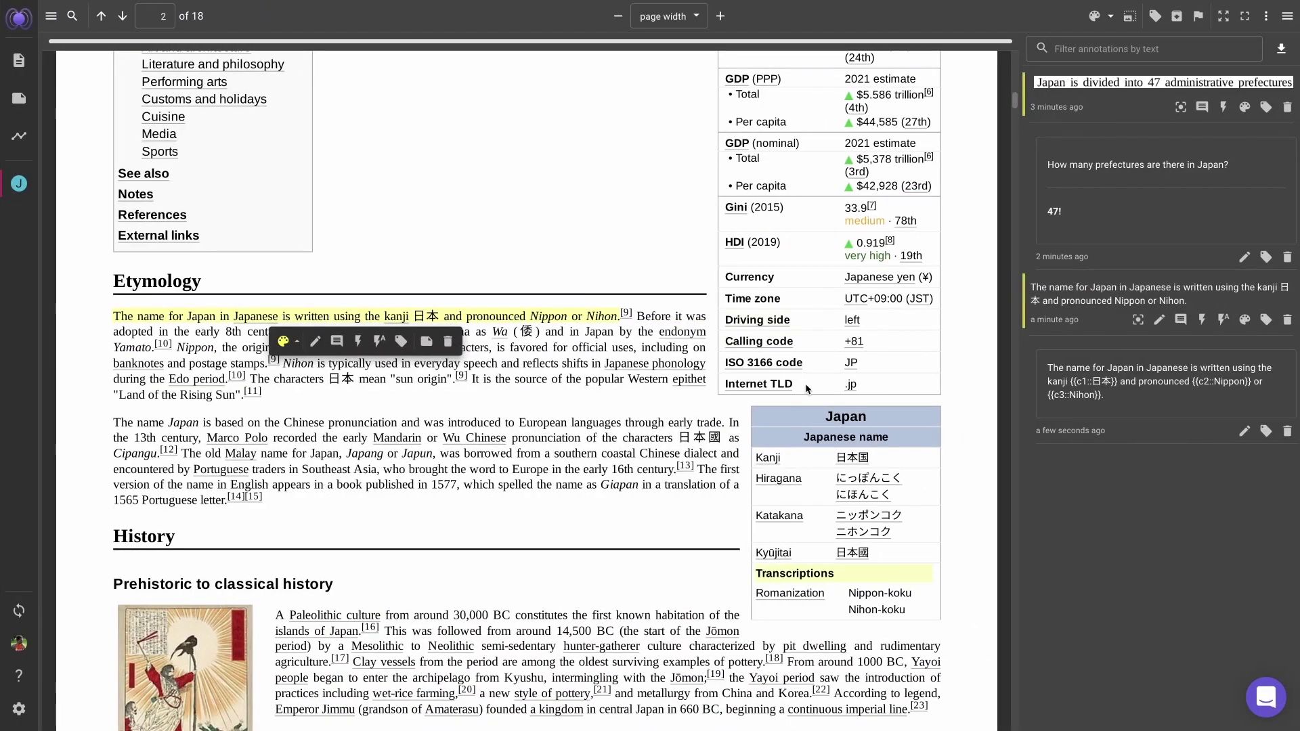
Highlight the Tokyo entry with its coordinates in the infobox's Capital row and recolour the highlight crimson
scroll(794, 564, up, 10)
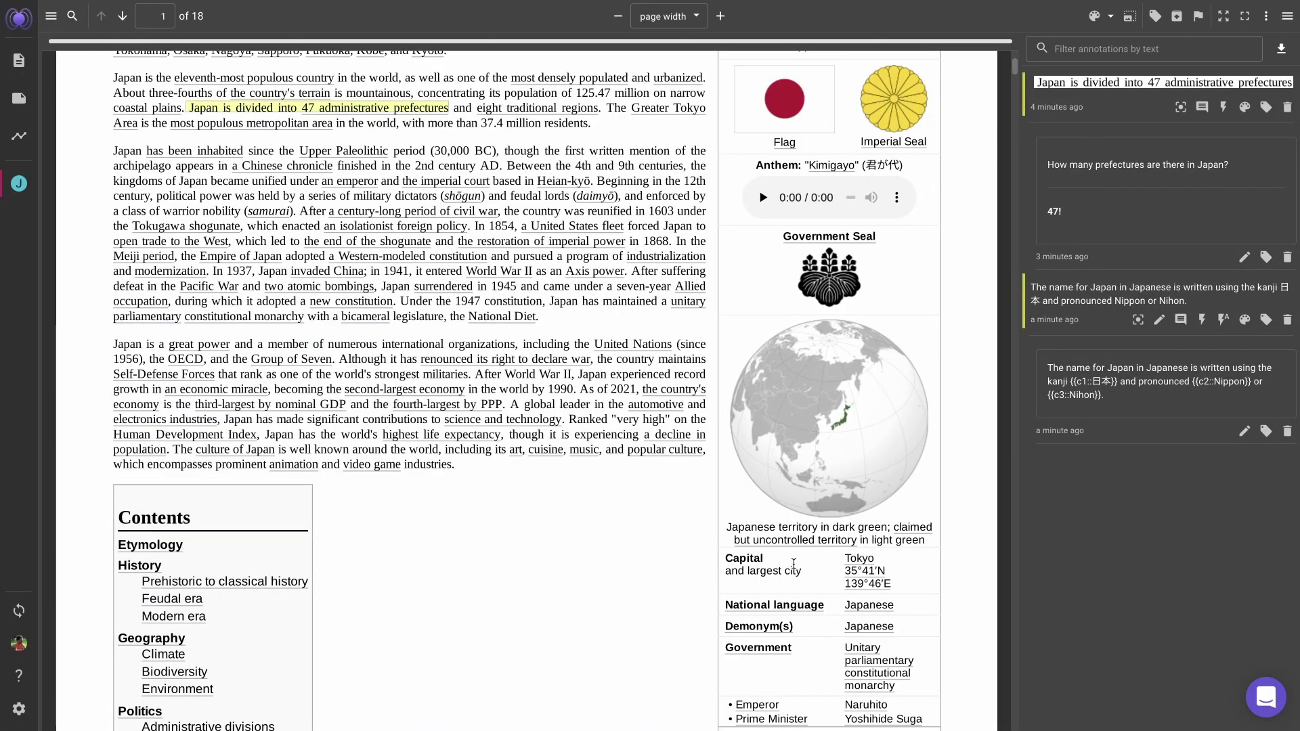
triple_click(794, 564)
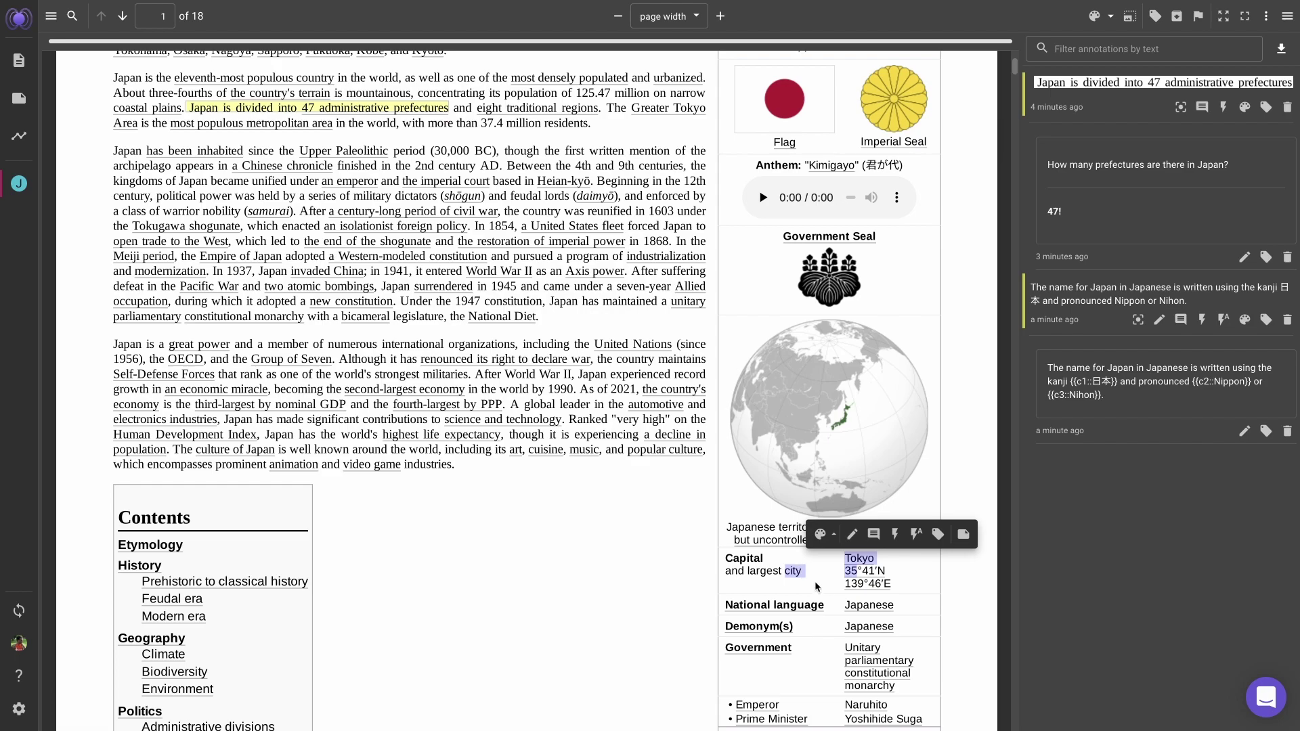
click(811, 583)
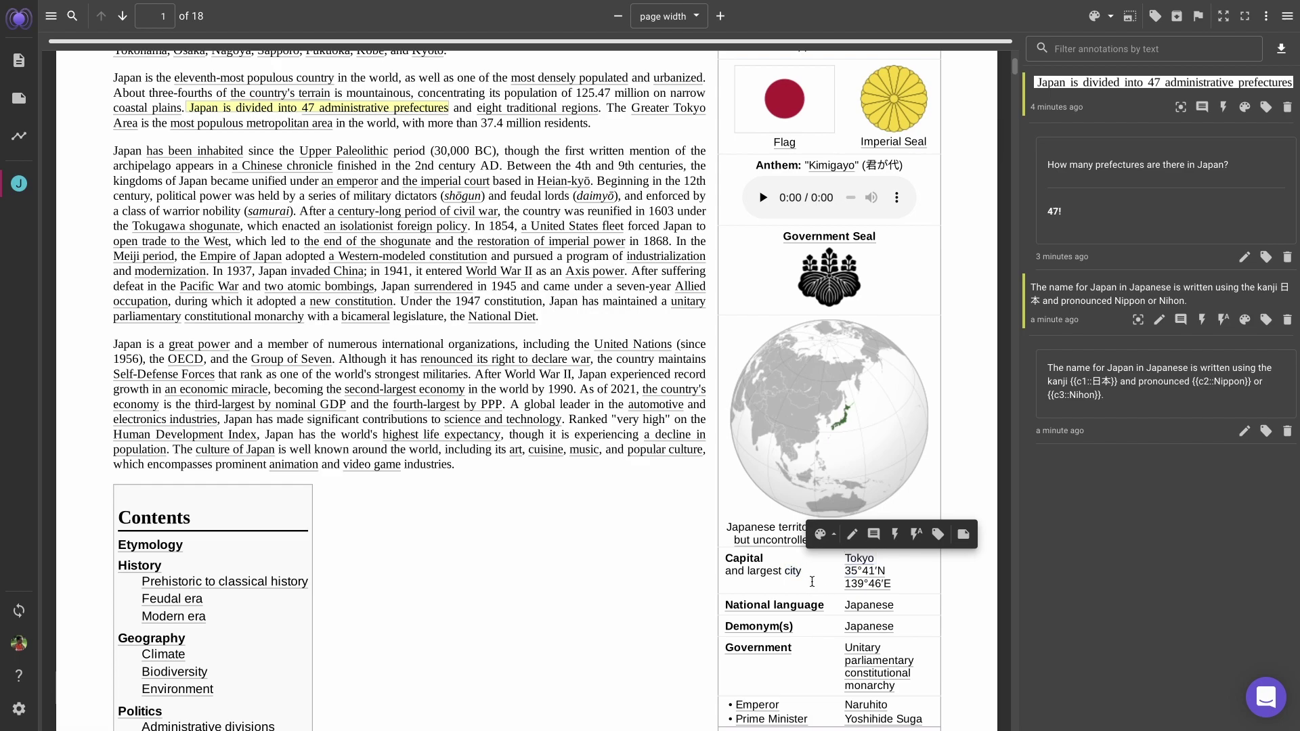
click(885, 557)
click(864, 558)
right_click(866, 561)
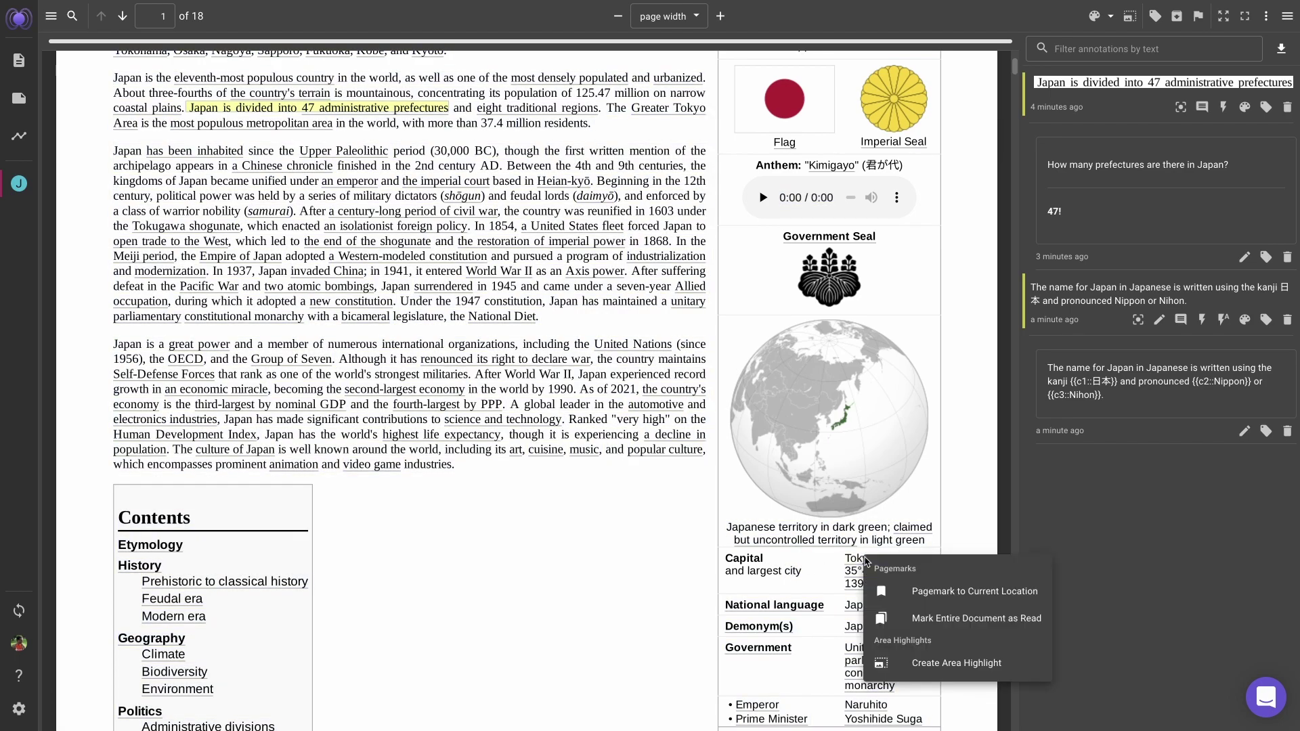
click(878, 481)
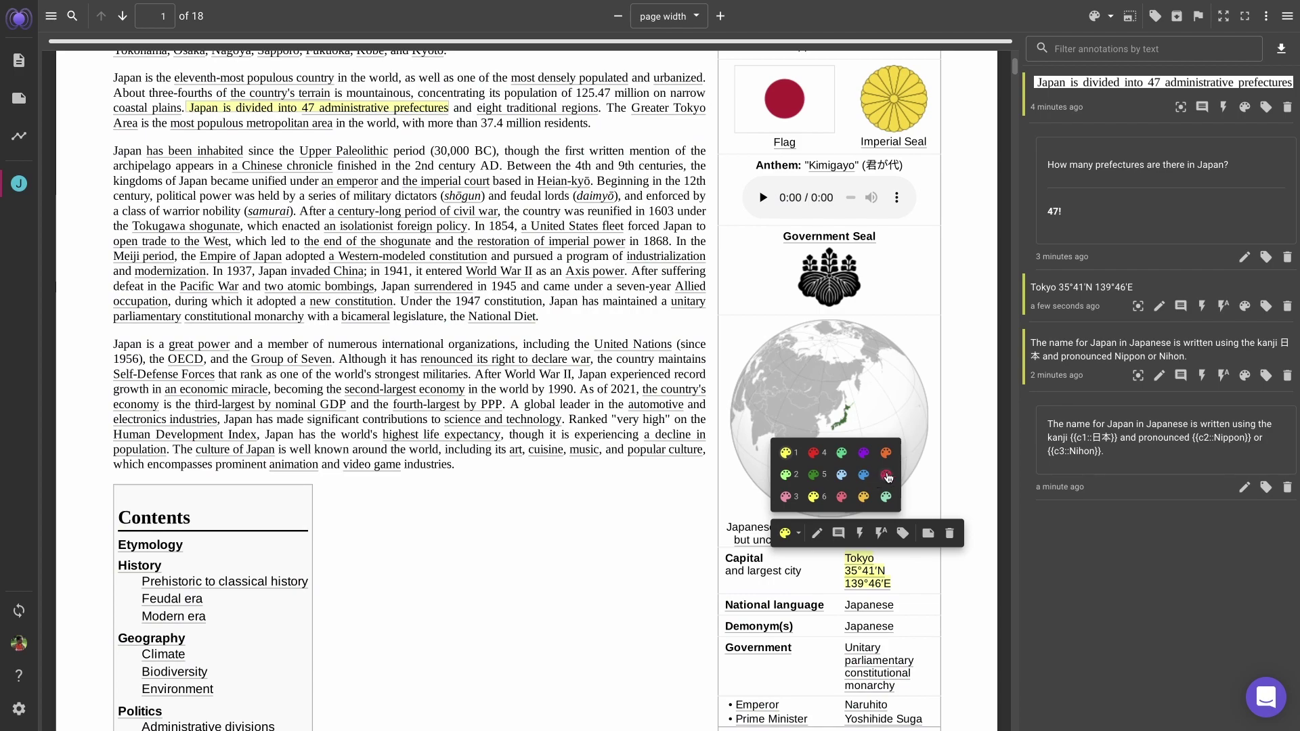
click(886, 476)
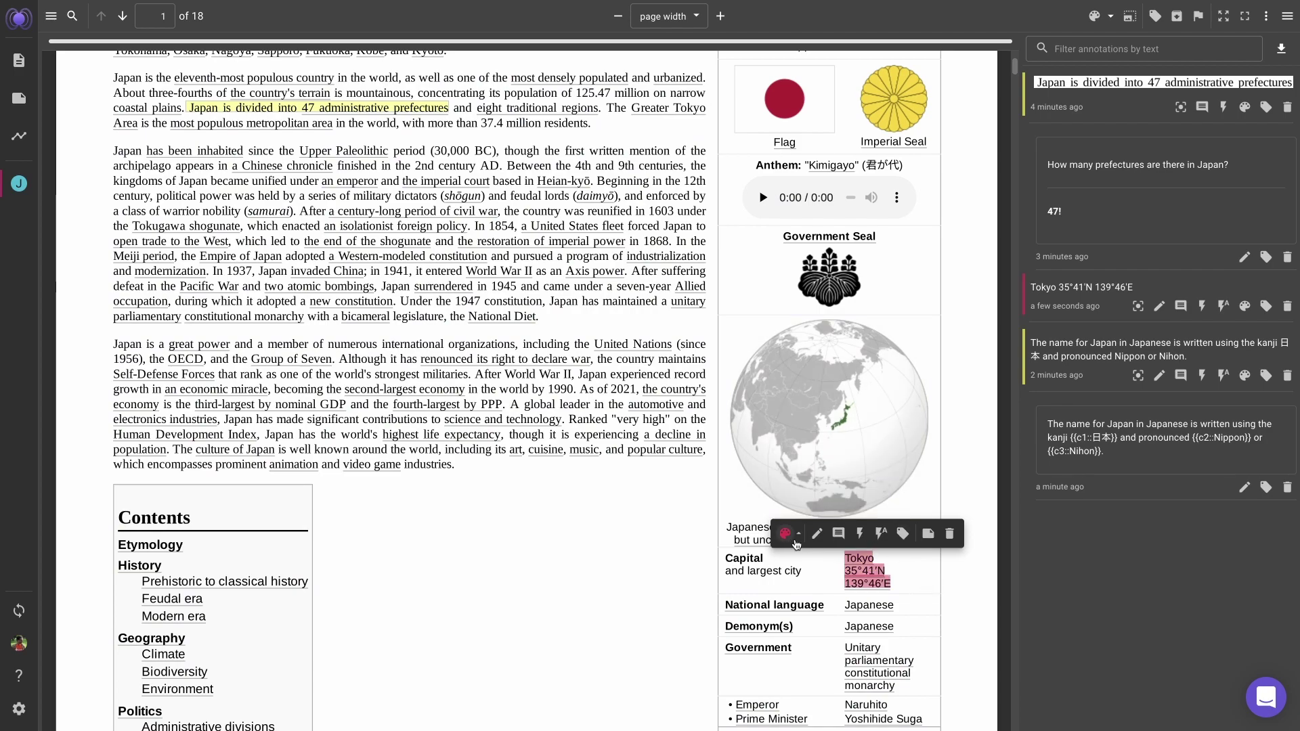
Create a front-and-back flashcard from the Tokyo highlight with the front "What's the capital of Japan?" and the back "Tokyo!"
click(859, 534)
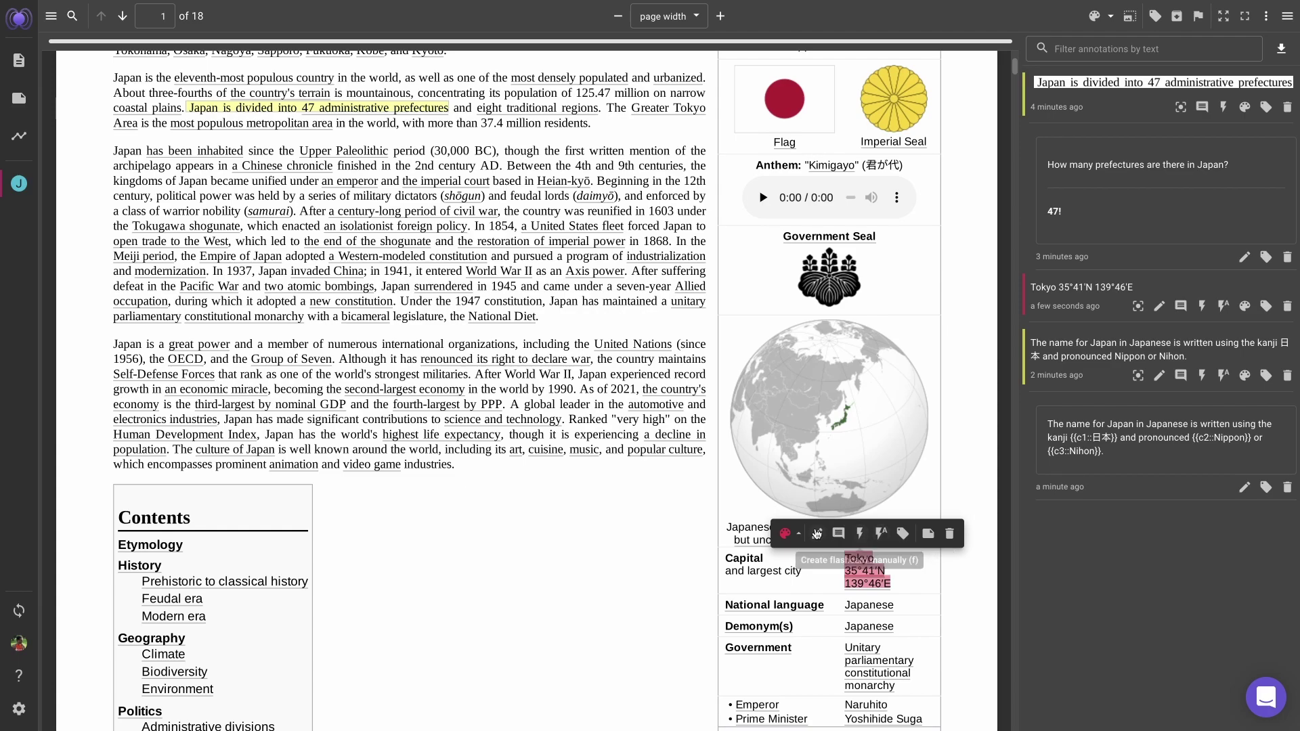
text(What's)
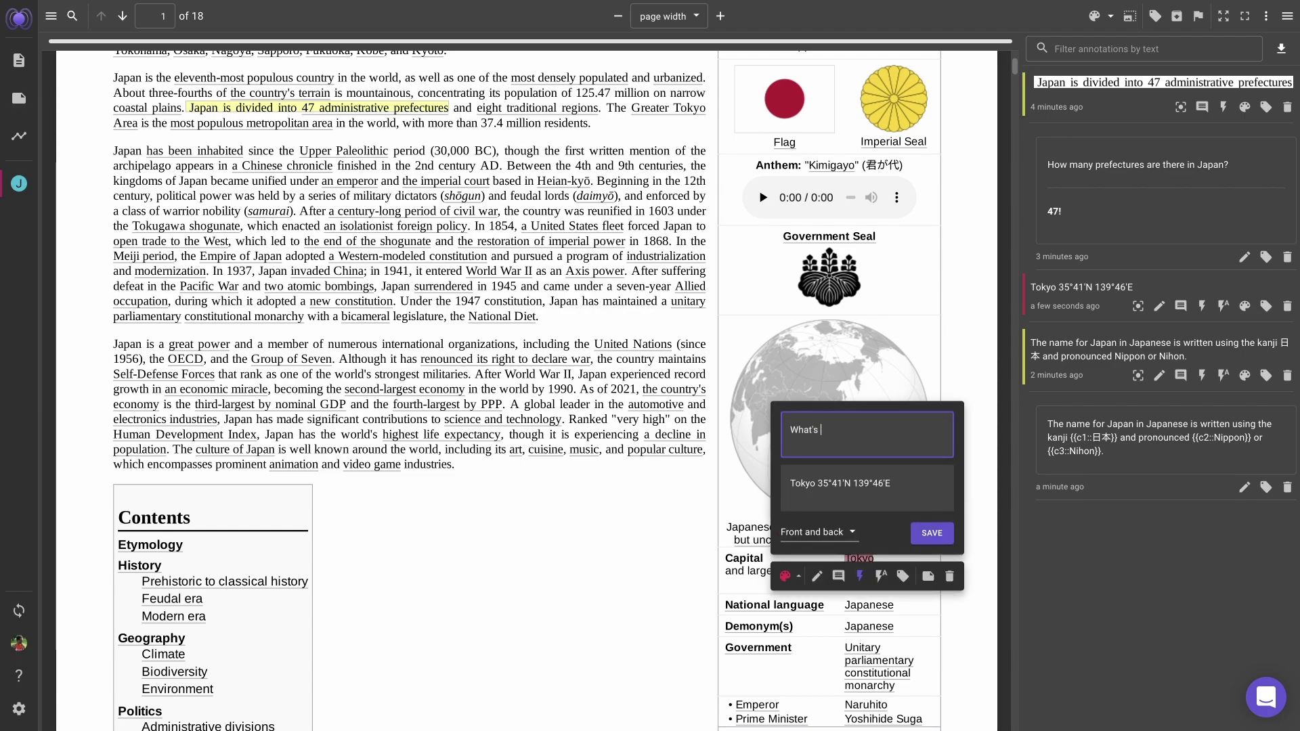
text( the capital of)
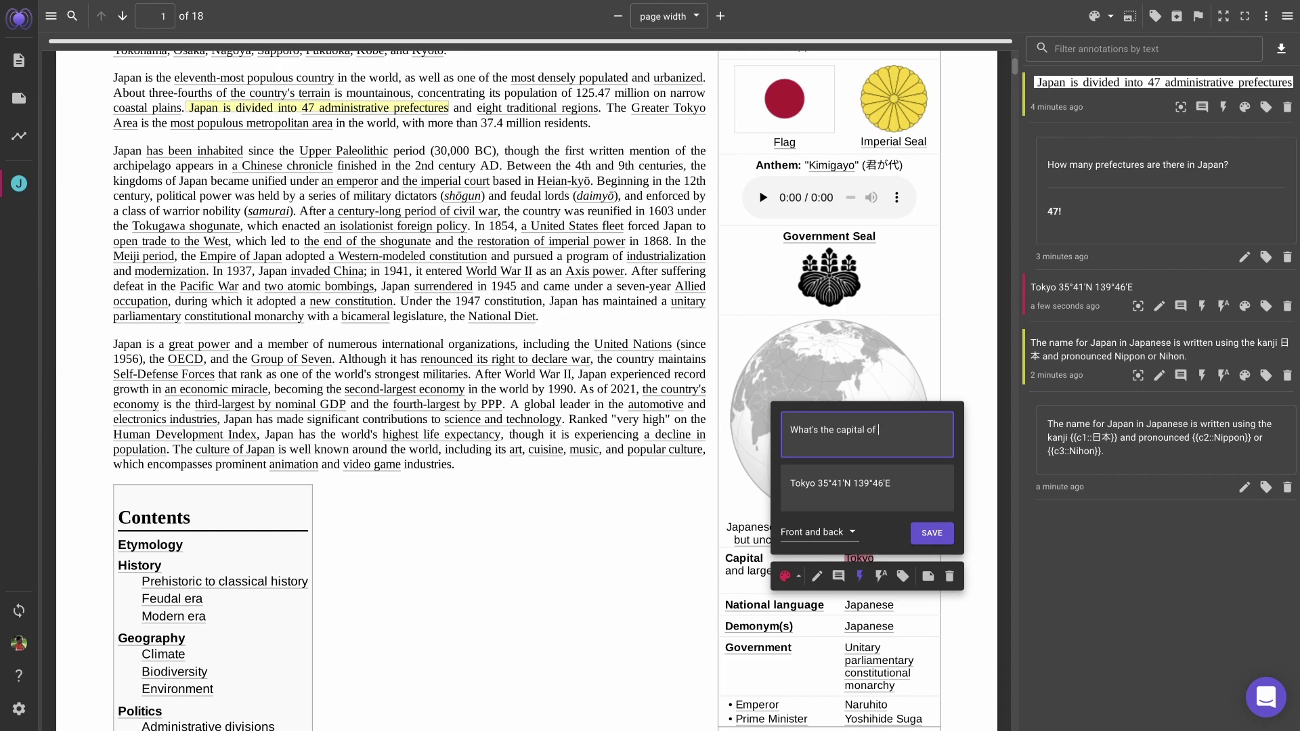
text(Japan?)
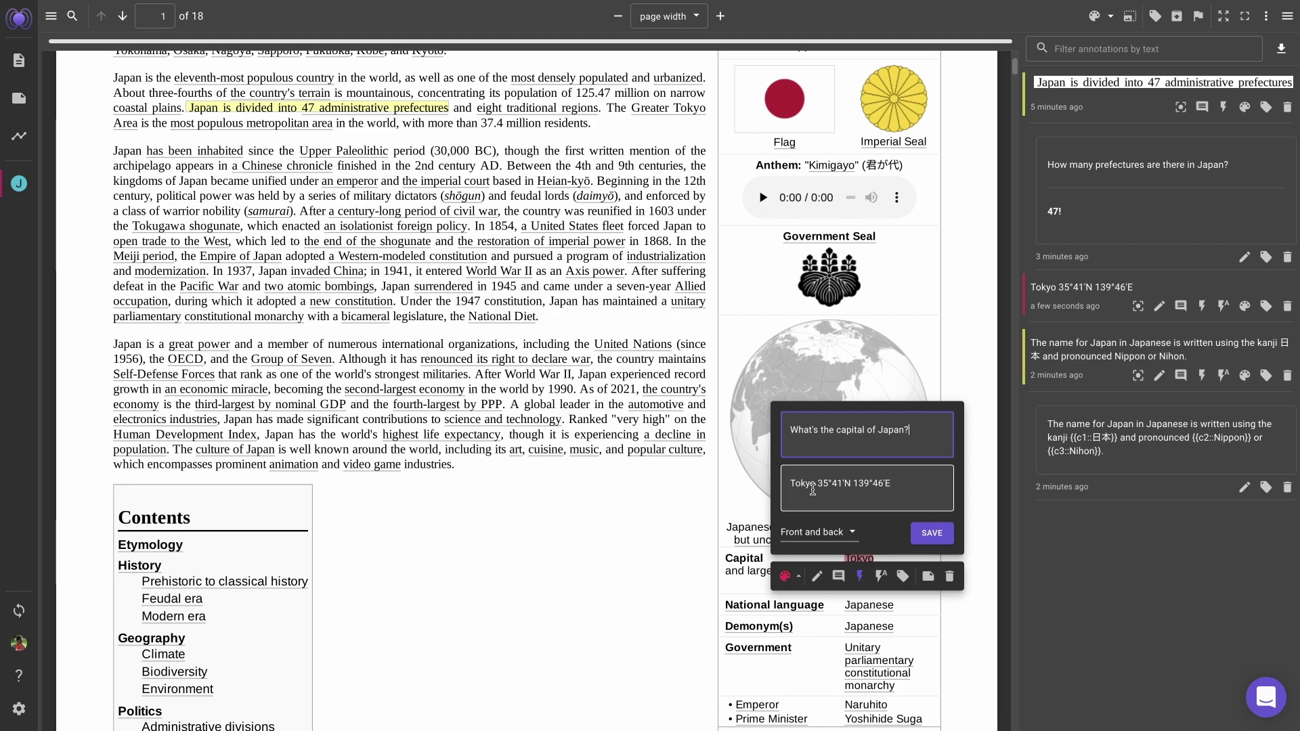
drag(818, 483, 892, 484)
key(BackSpace)
key(BackSpace)
text(!)
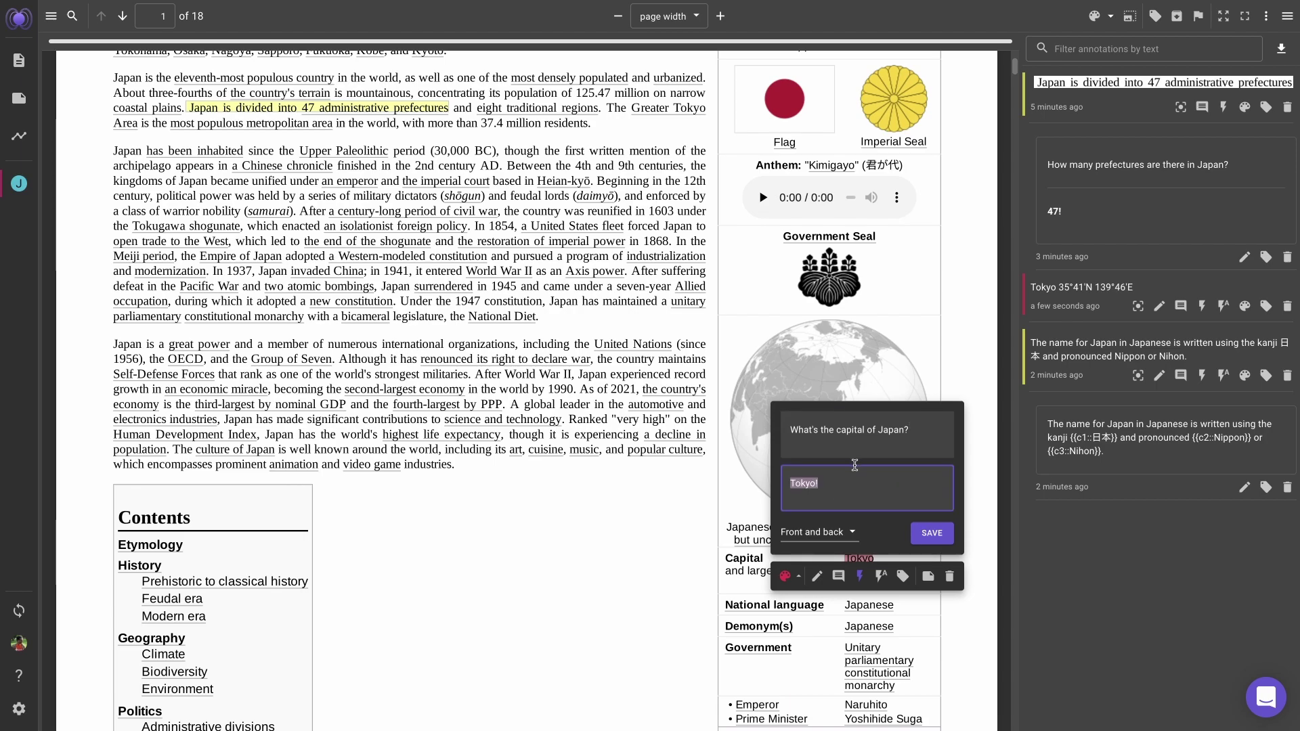
key(ctrl+a)
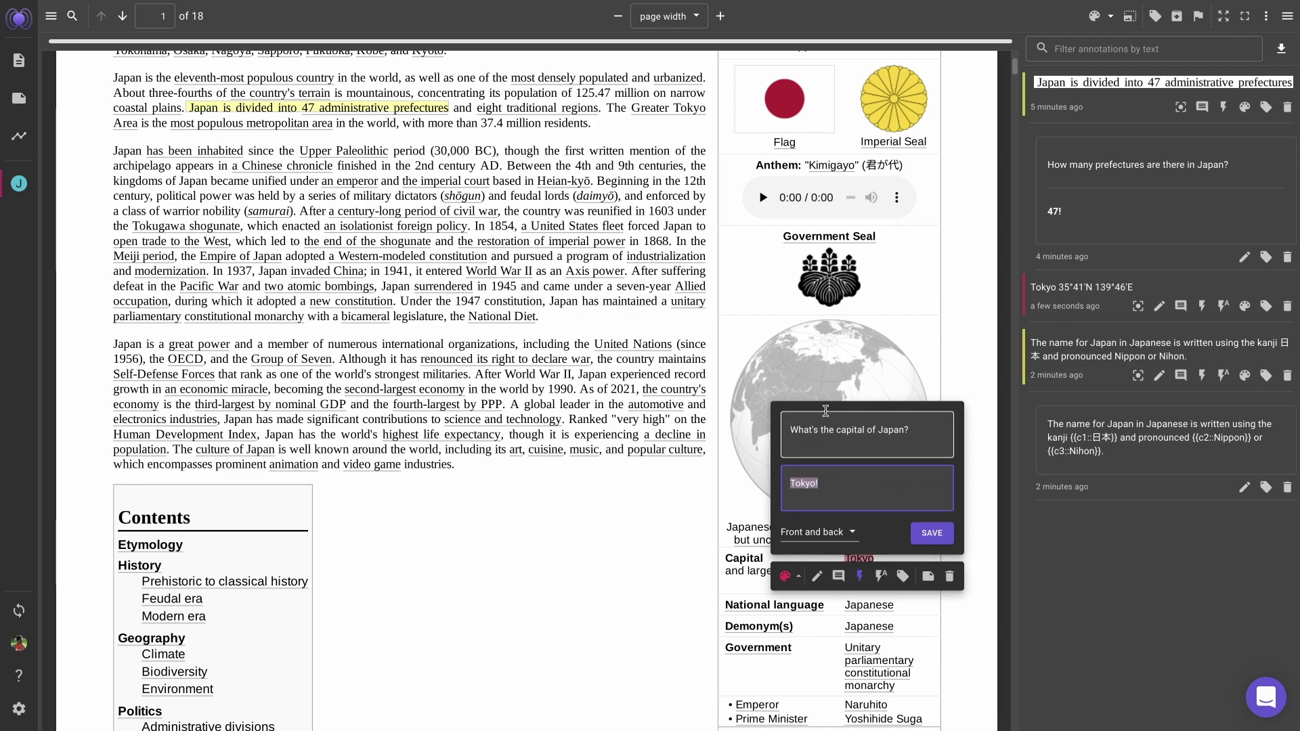
click(931, 534)
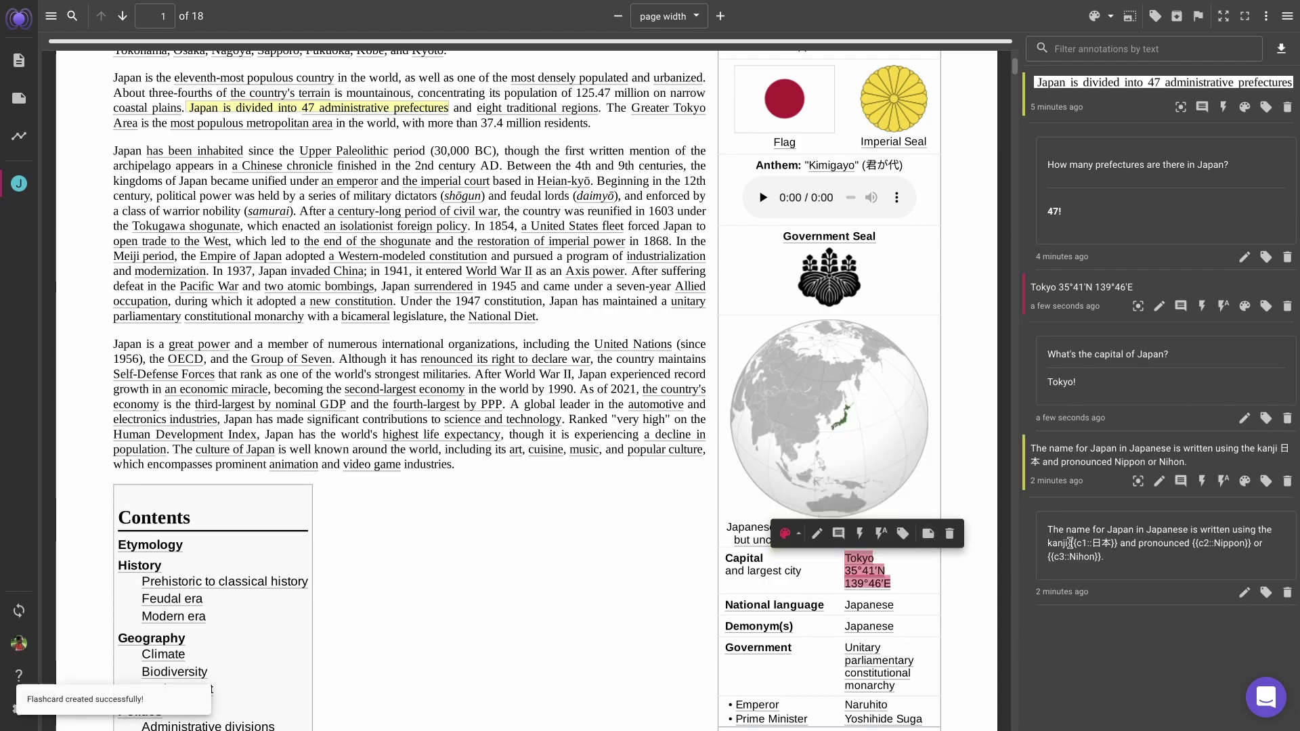
Sync the new flashcard to Anki, switch to Anki and review the capital-of-Japan card in the Countries deck
click(12, 614)
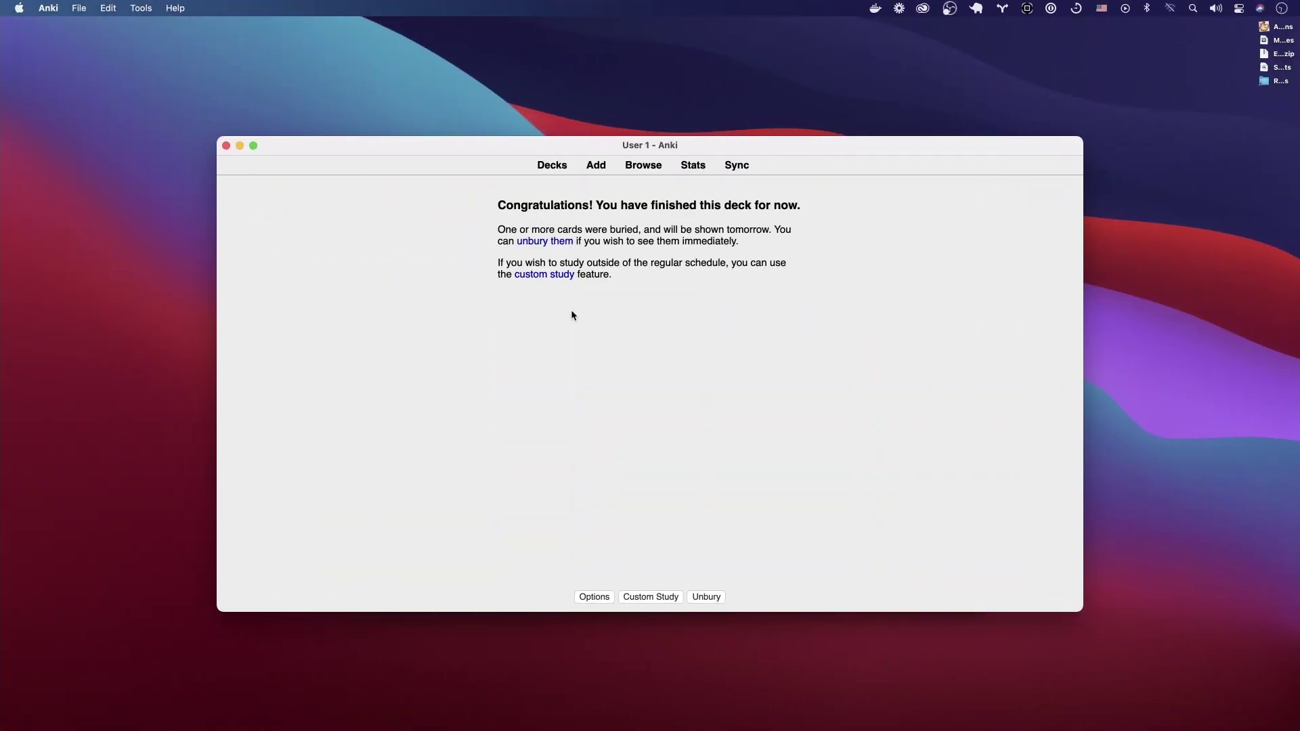
click(552, 166)
click(549, 235)
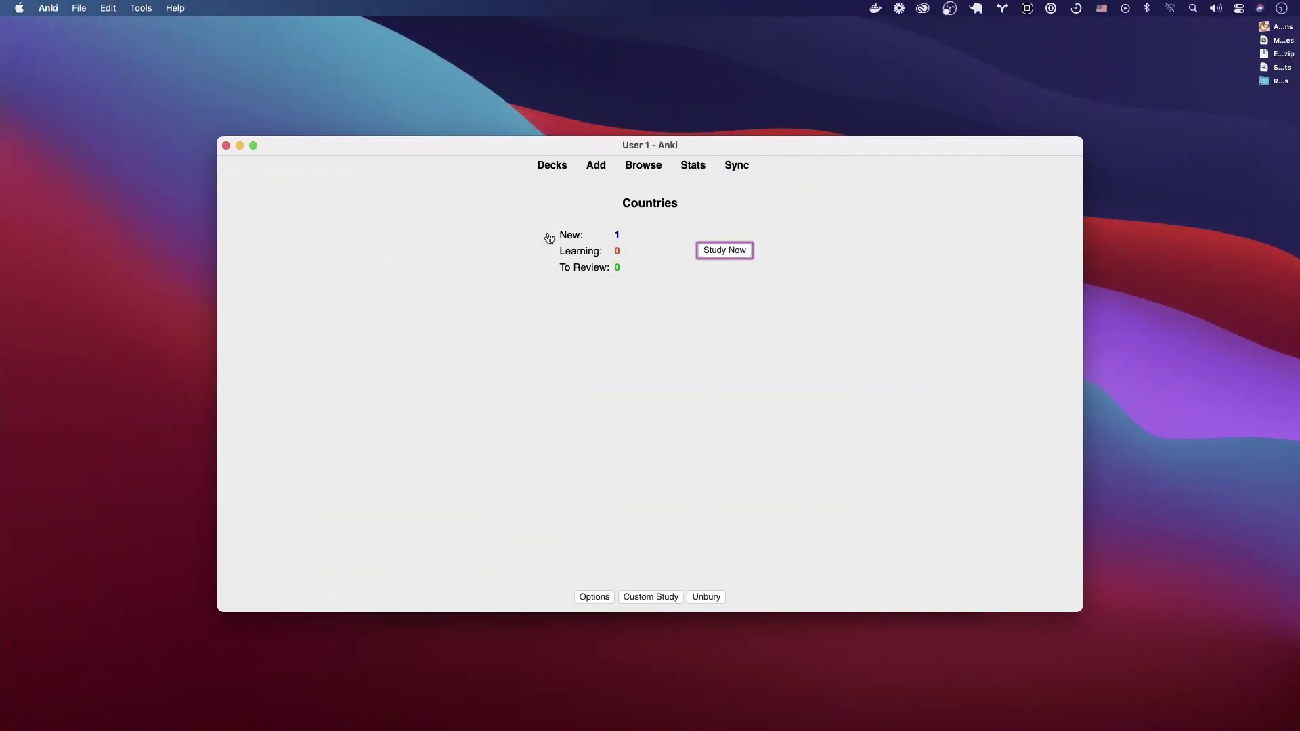
key(s)
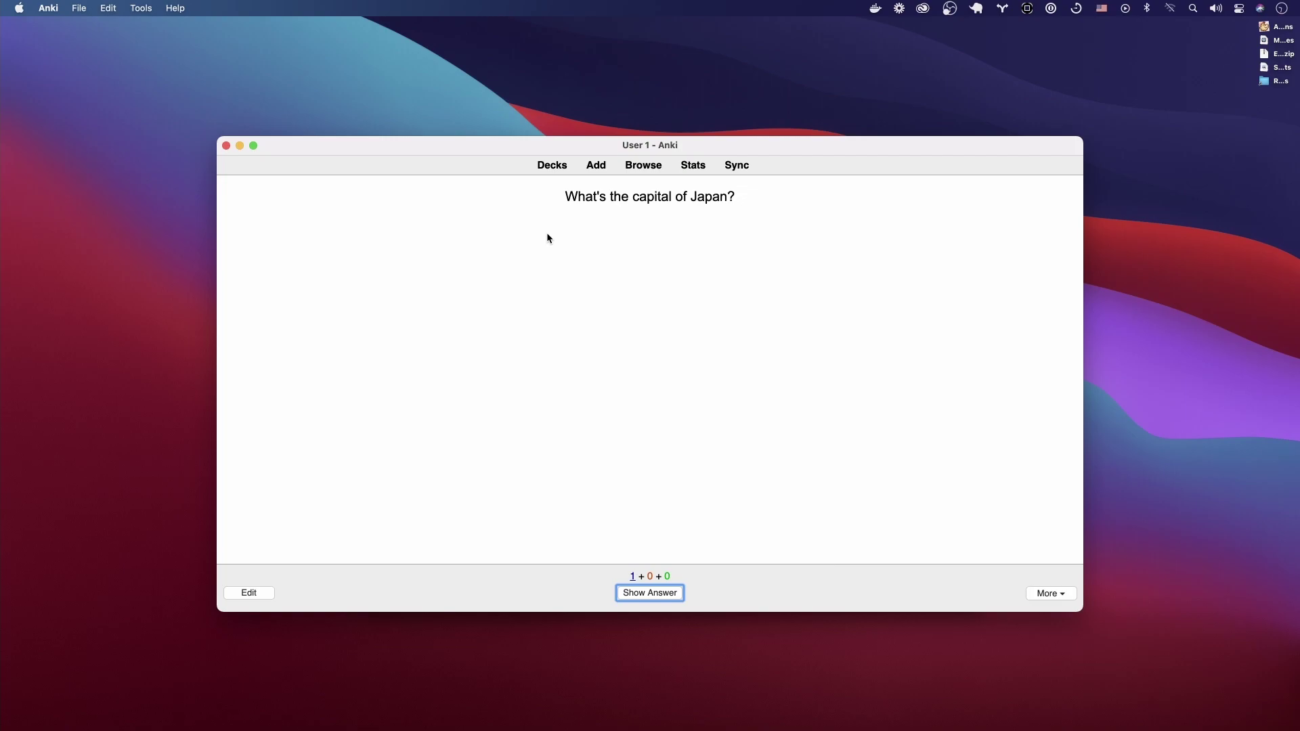
key(space)
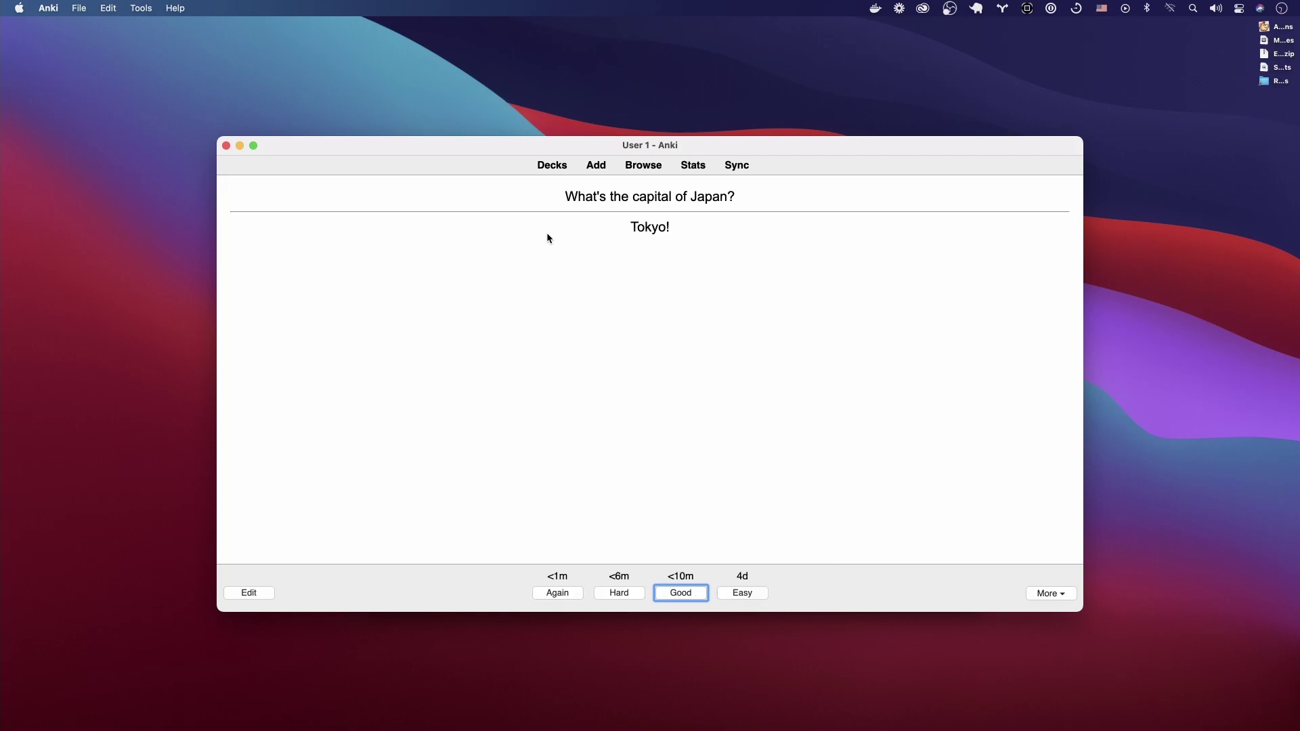
key(space)
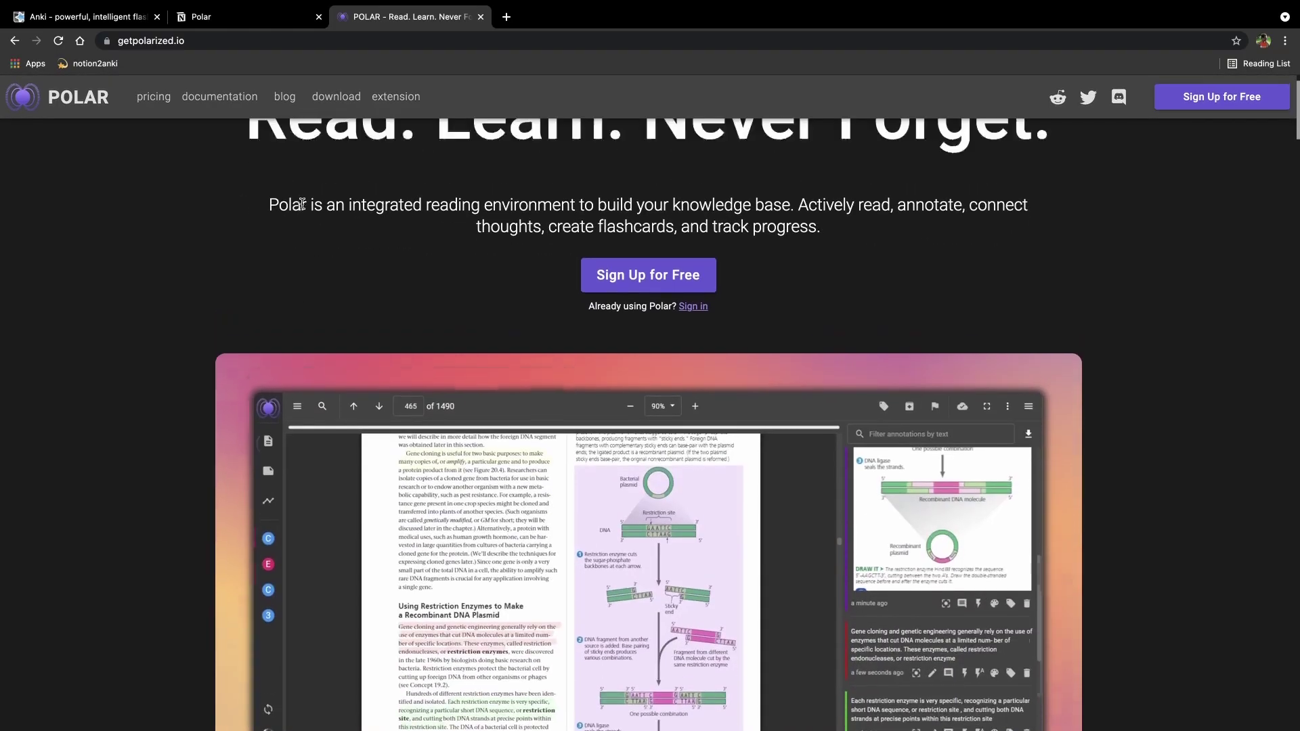